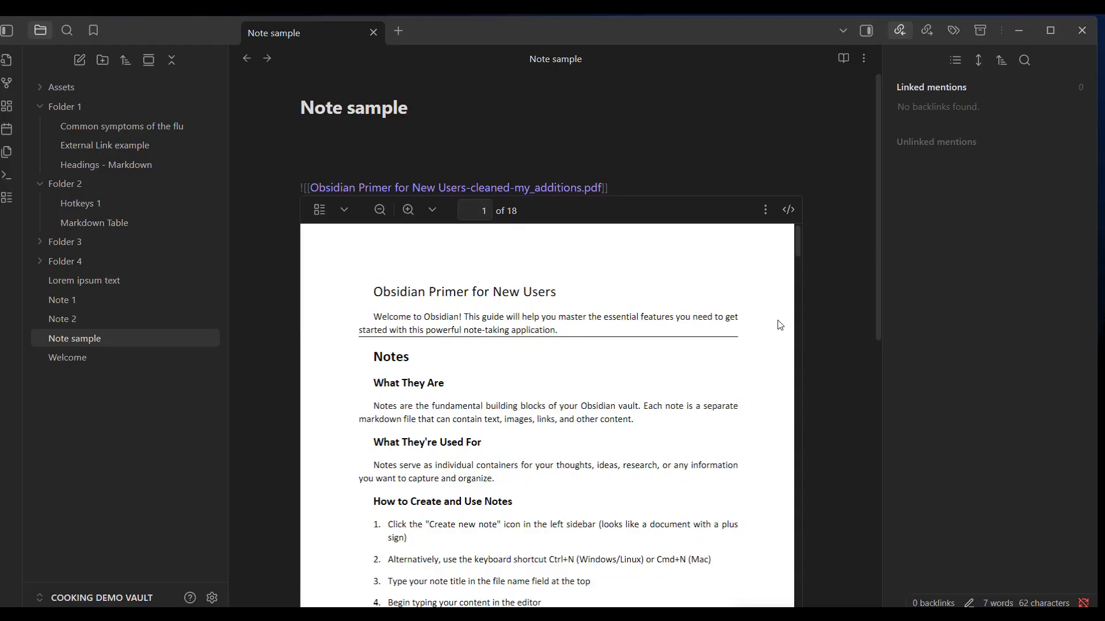
- Look through the pages of the Obsidian Primer PDF embedded in Note sample and return to its first page
scroll(663, 309, down, 3)
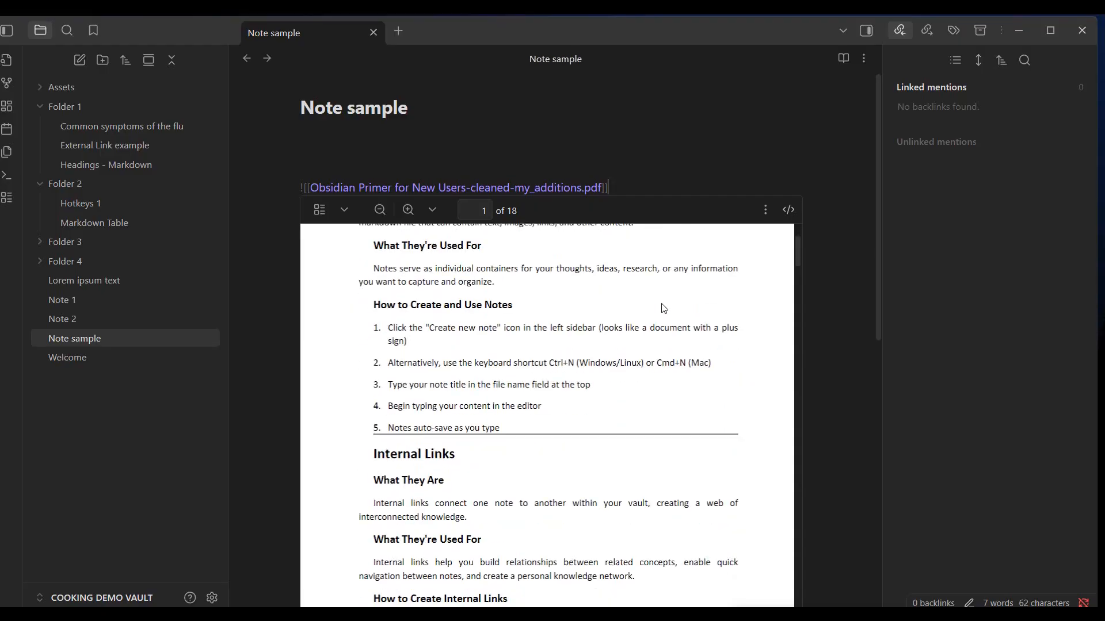
scroll(663, 309, up, 3)
scroll(826, 305, down, 2)
scroll(826, 305, down, 2)
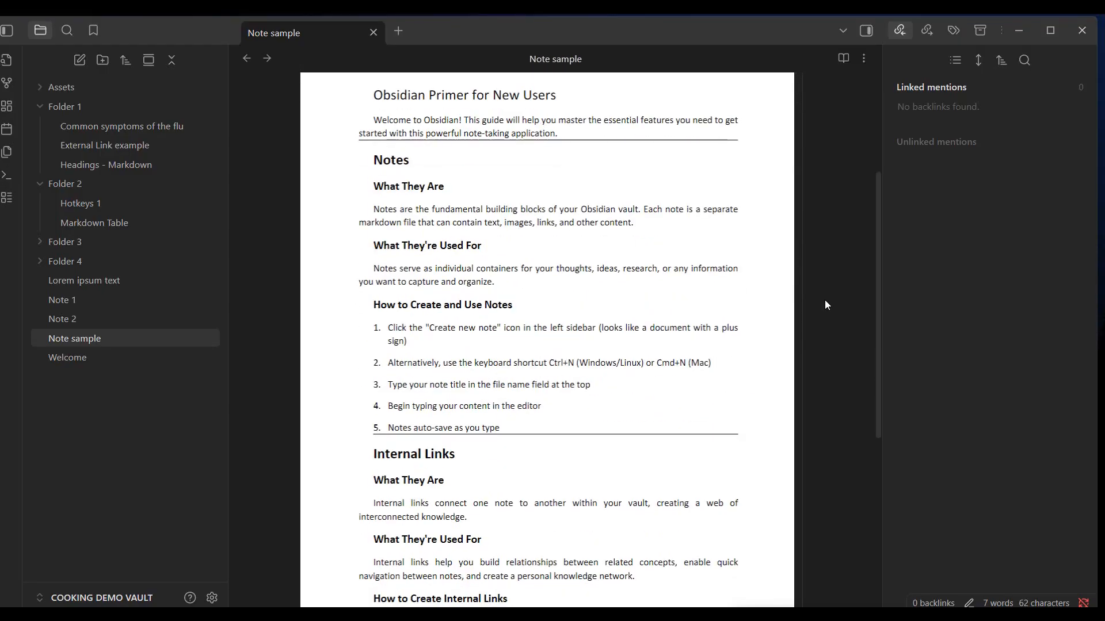
scroll(825, 305, up, 4)
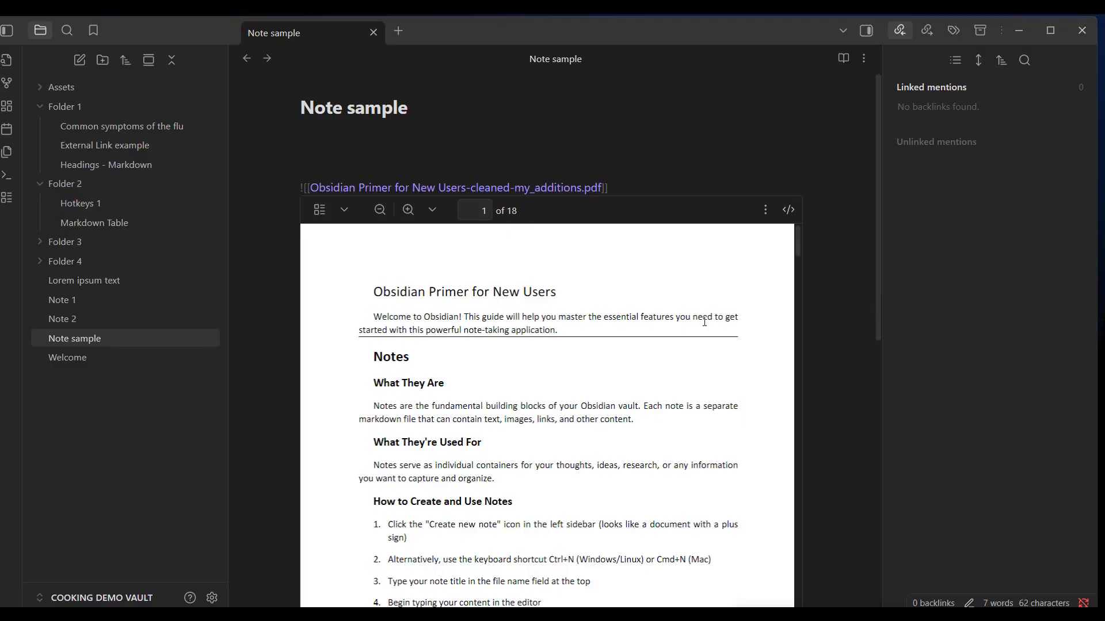
scroll(647, 332, down, 10)
scroll(647, 331, down, 15)
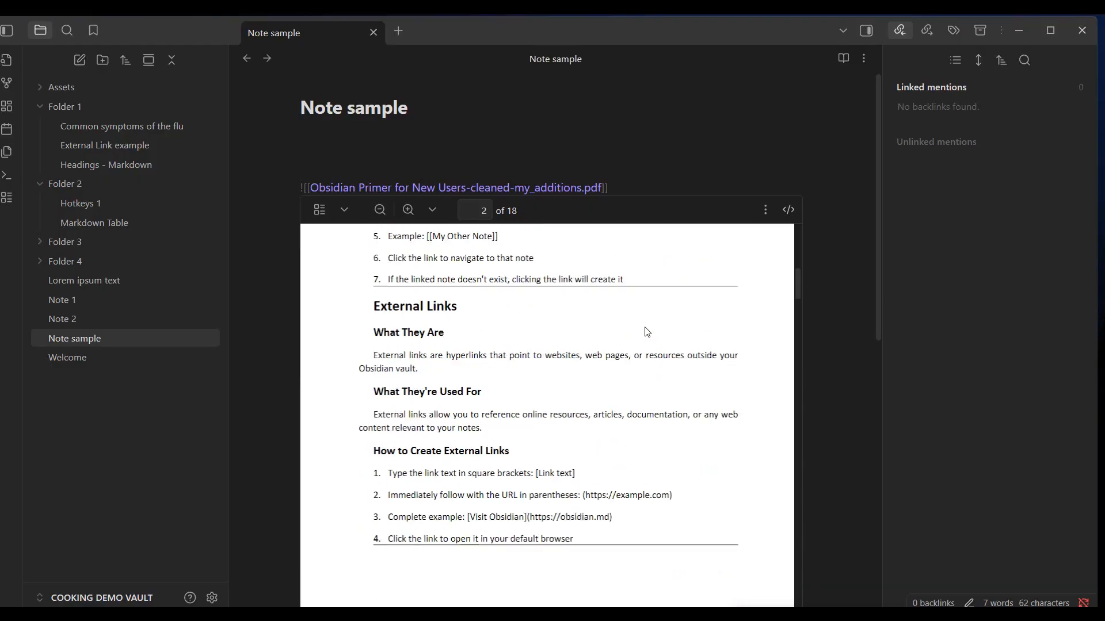
scroll(646, 333, down, 8)
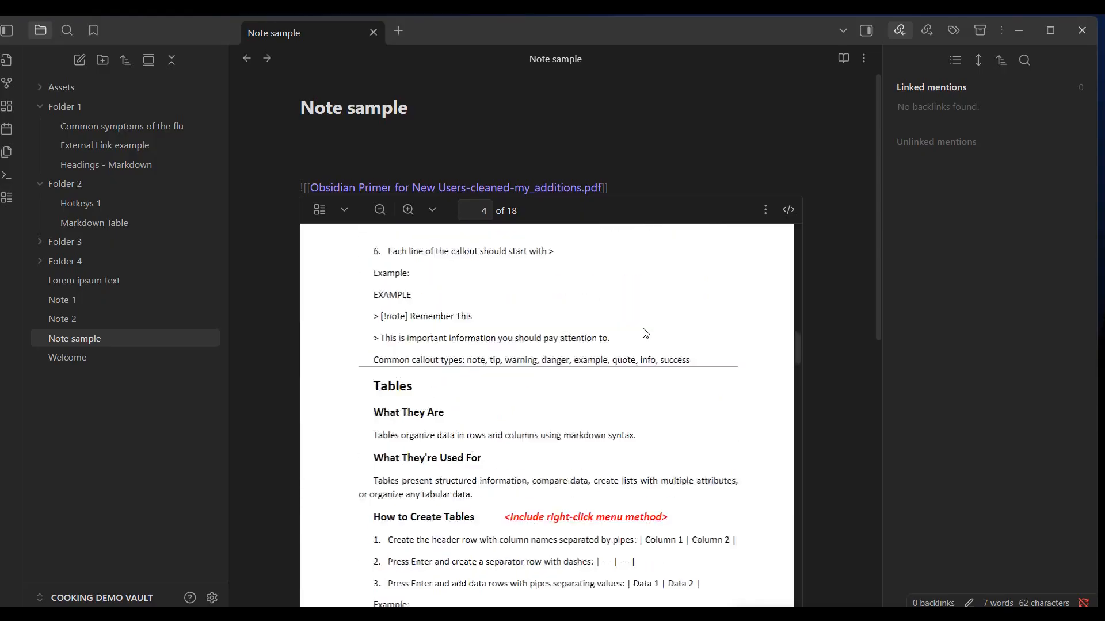
scroll(640, 333, up, 10)
scroll(638, 333, up, 20)
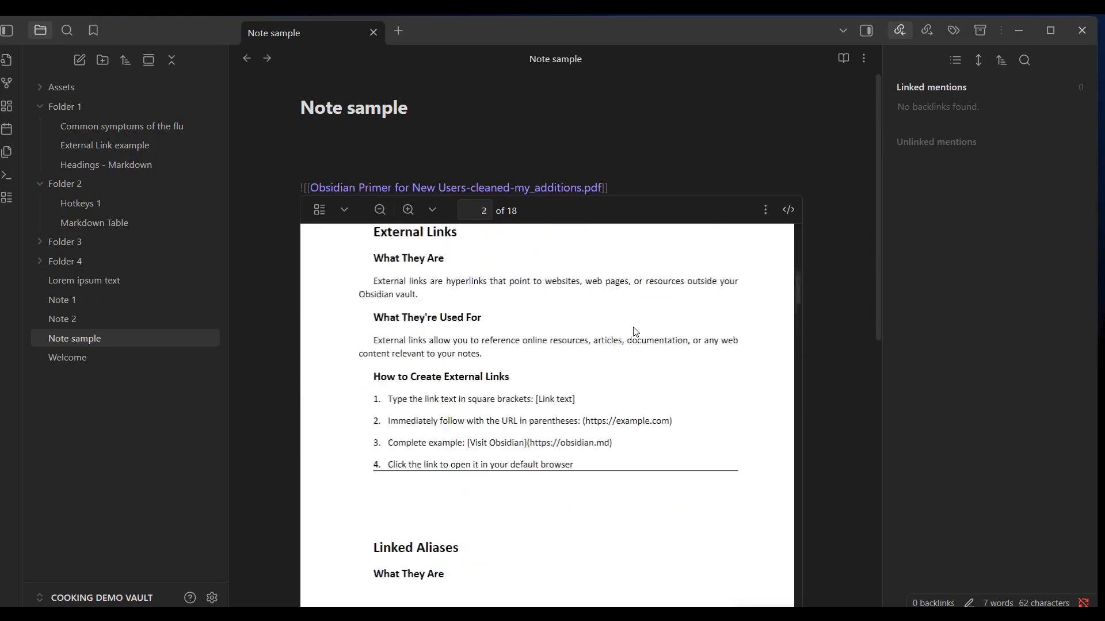
scroll(631, 332, up, 2)
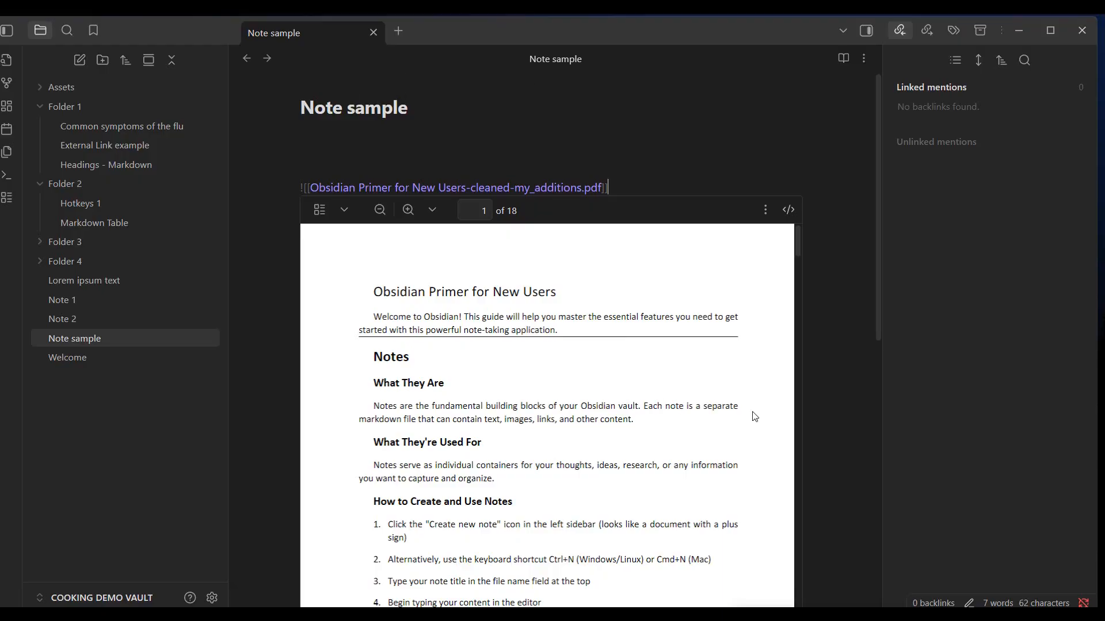
scroll(755, 417, down, 5)
scroll(755, 417, up, 5)
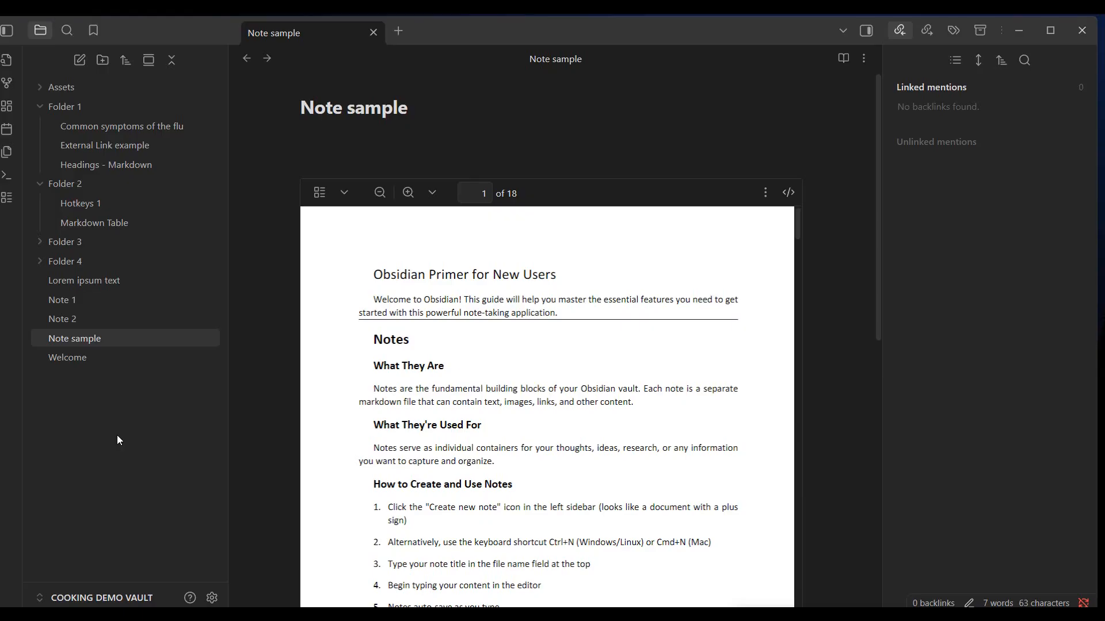
- Add Obsidian Primer for New Users-cleaned-my_additions.pdf from the Obsidian docs folder to the vault root as a standalone file
mouse_move(198, 614)
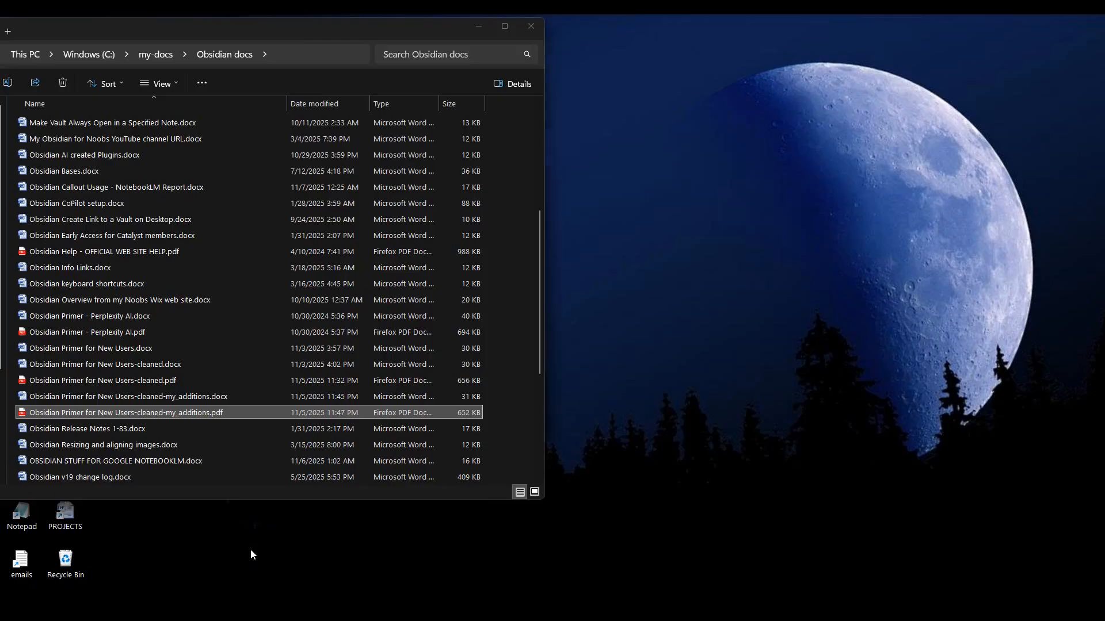
click(250, 550)
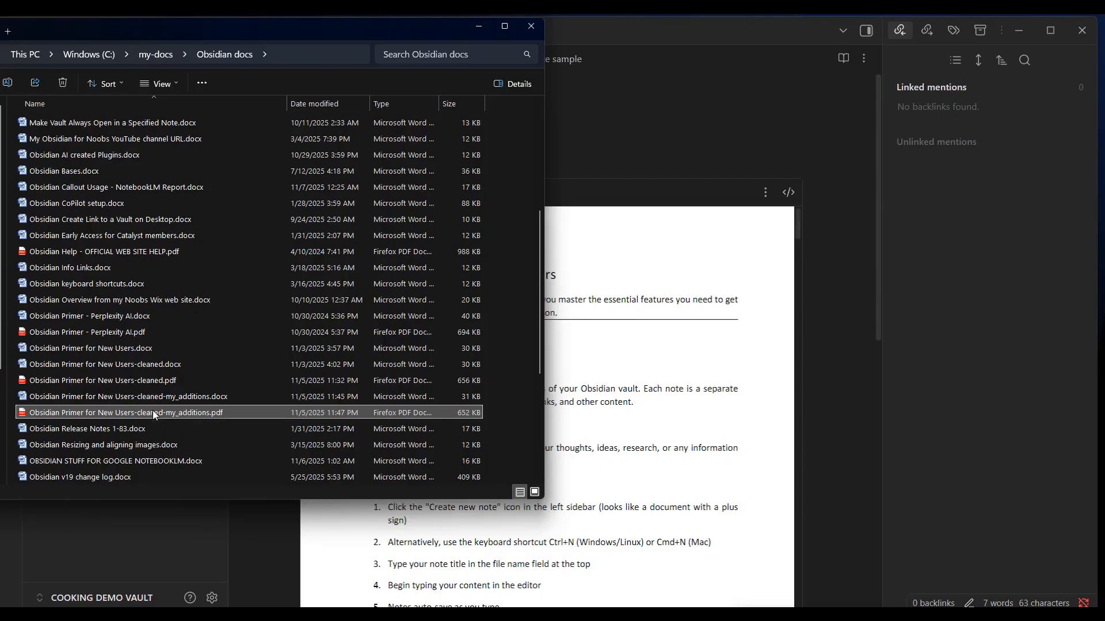
drag(153, 409, 119, 550)
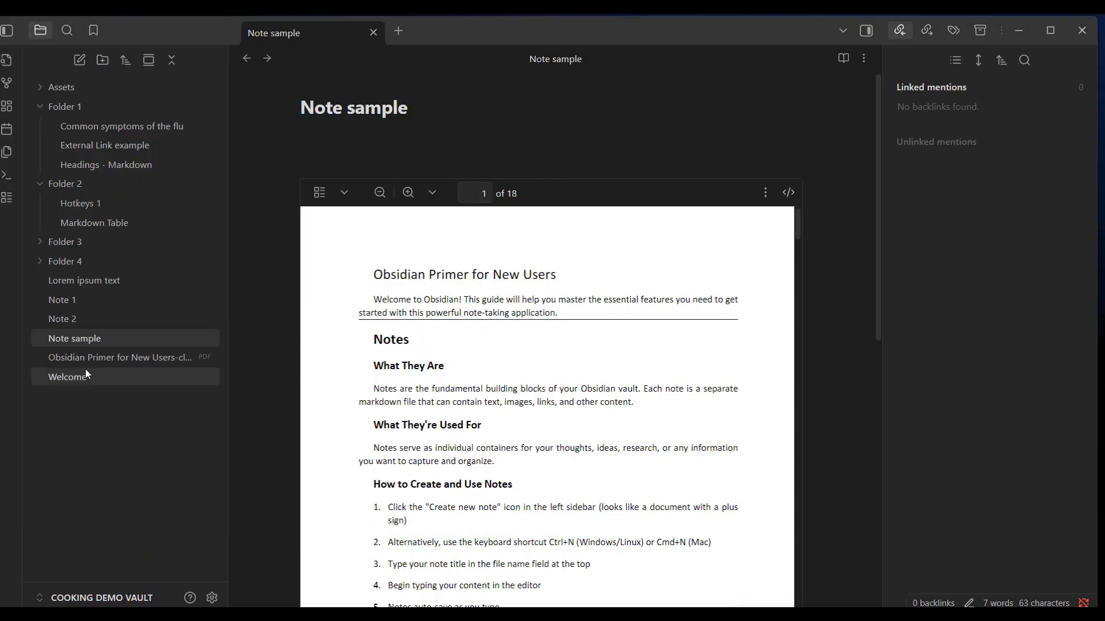
- Open the standalone Obsidian Primer PDF, look through its pages, and compare it with the embedded version in Note sample
click(156, 356)
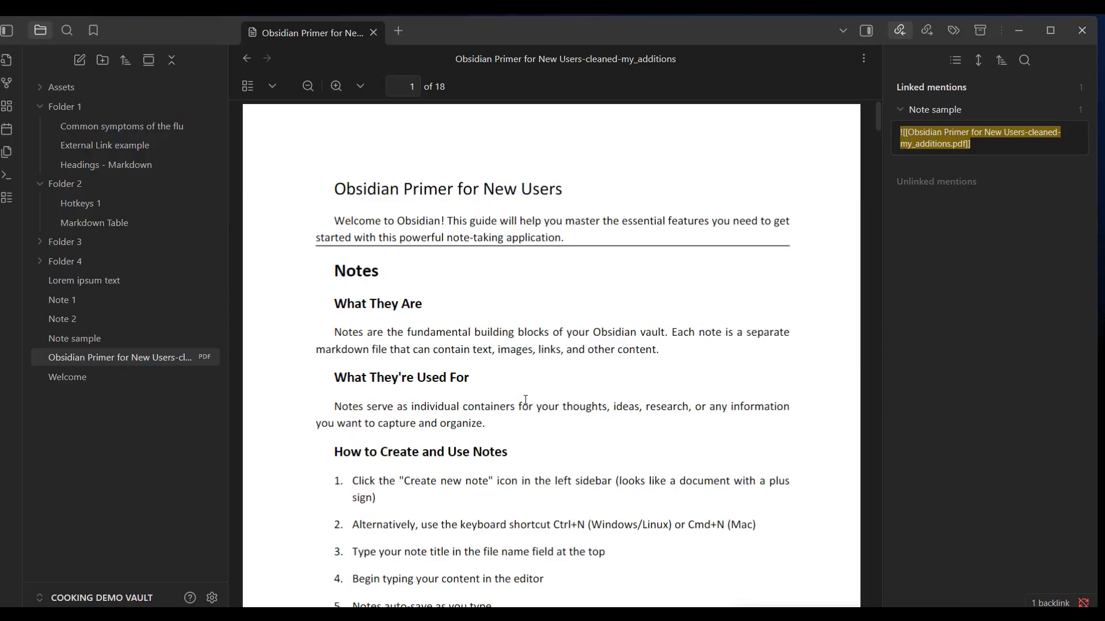
scroll(584, 368, down, 15)
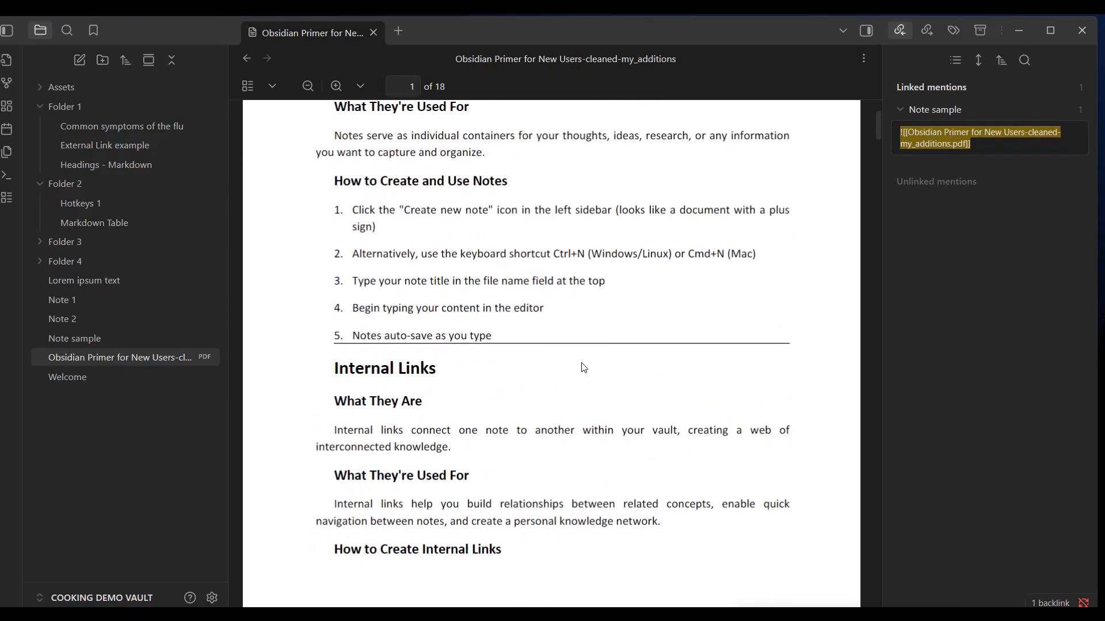
scroll(584, 369, down, 10)
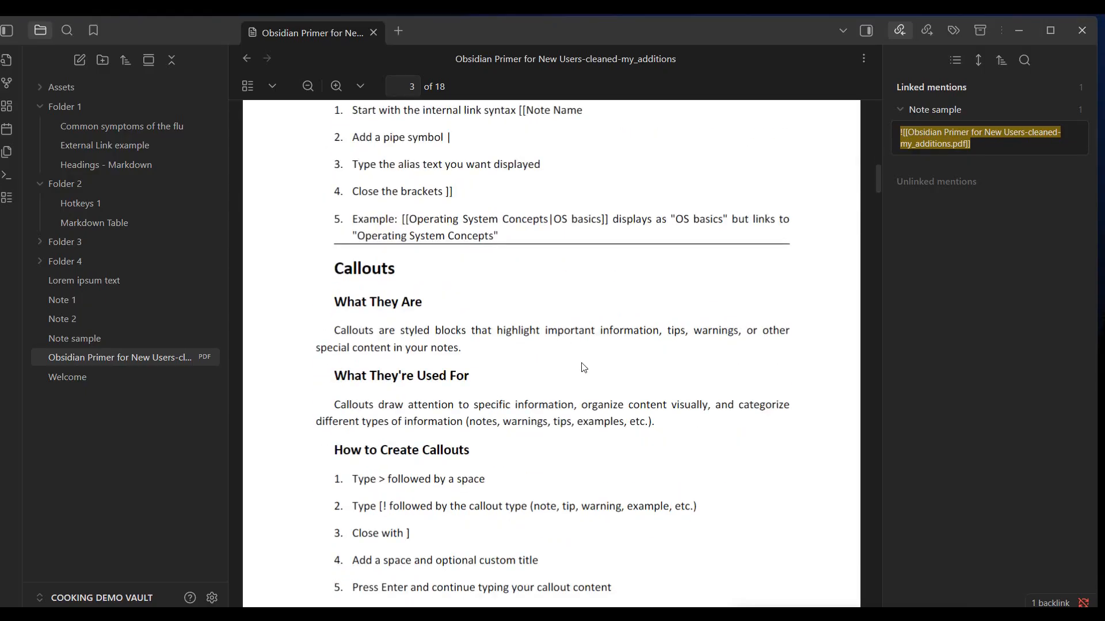
scroll(578, 369, up, 9)
scroll(576, 369, up, 12)
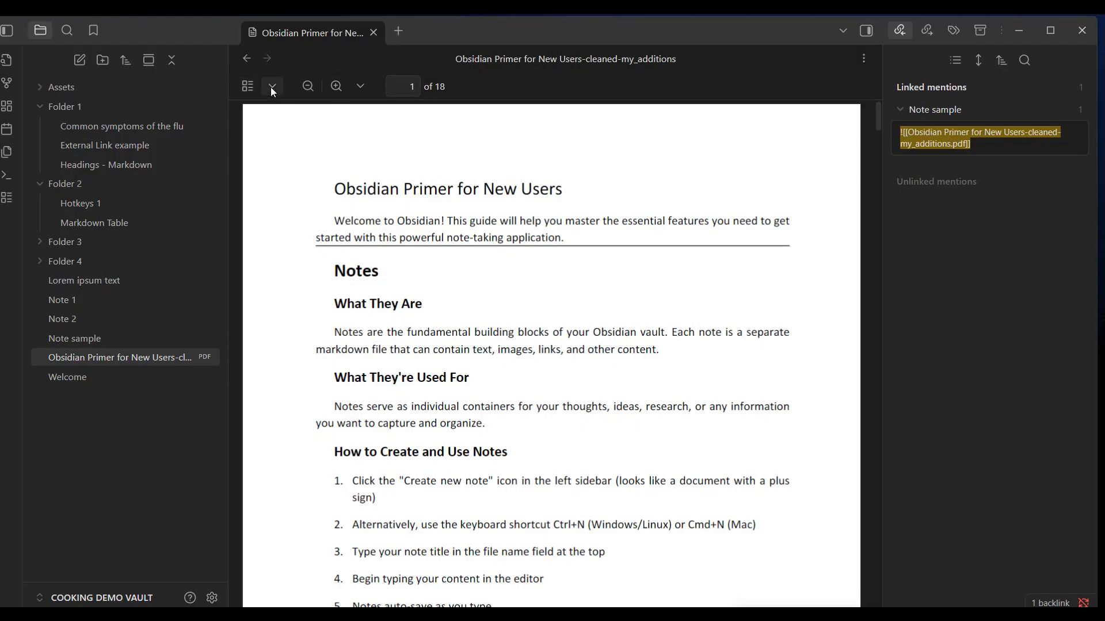
click(86, 338)
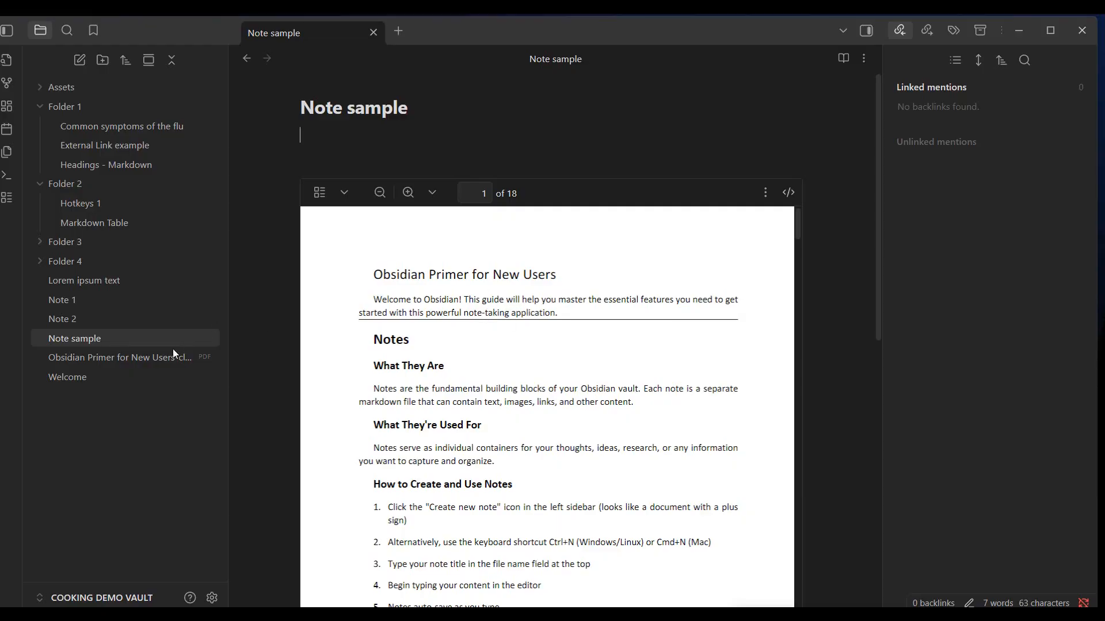
click(159, 358)
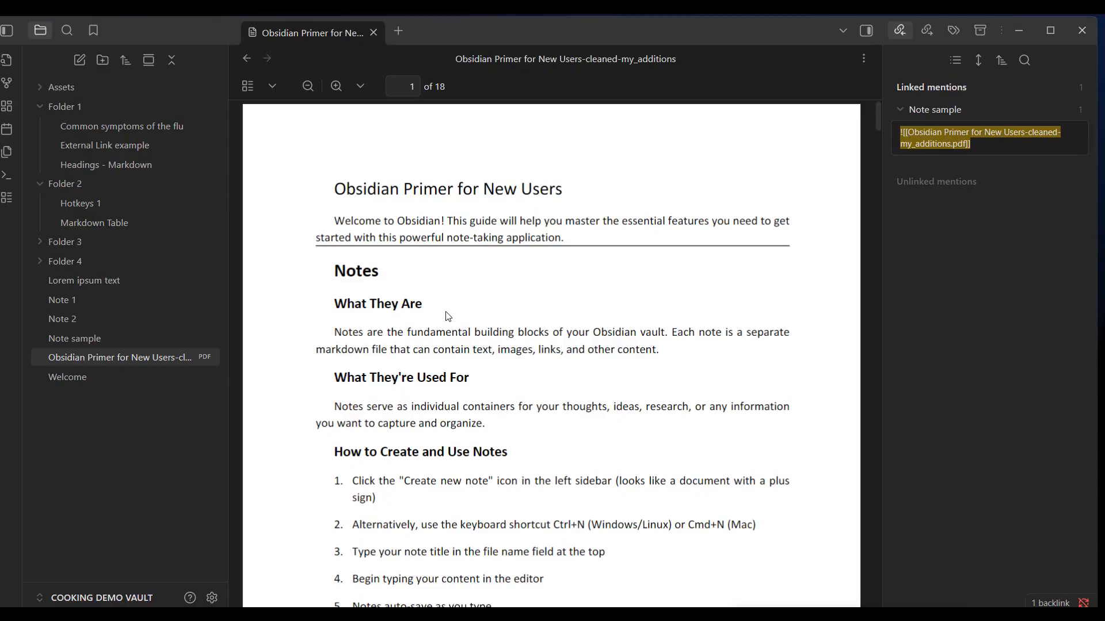
- Delete the embedded Obsidian Primer PDF link from Note sample
click(95, 340)
drag(627, 187, 286, 190)
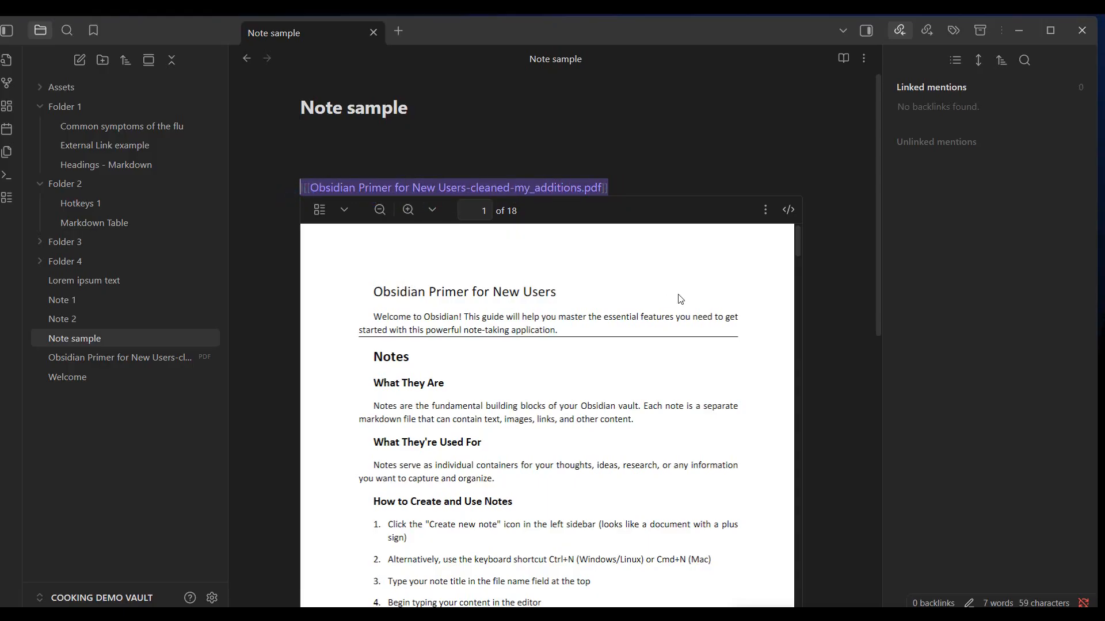
key(BackSpace)
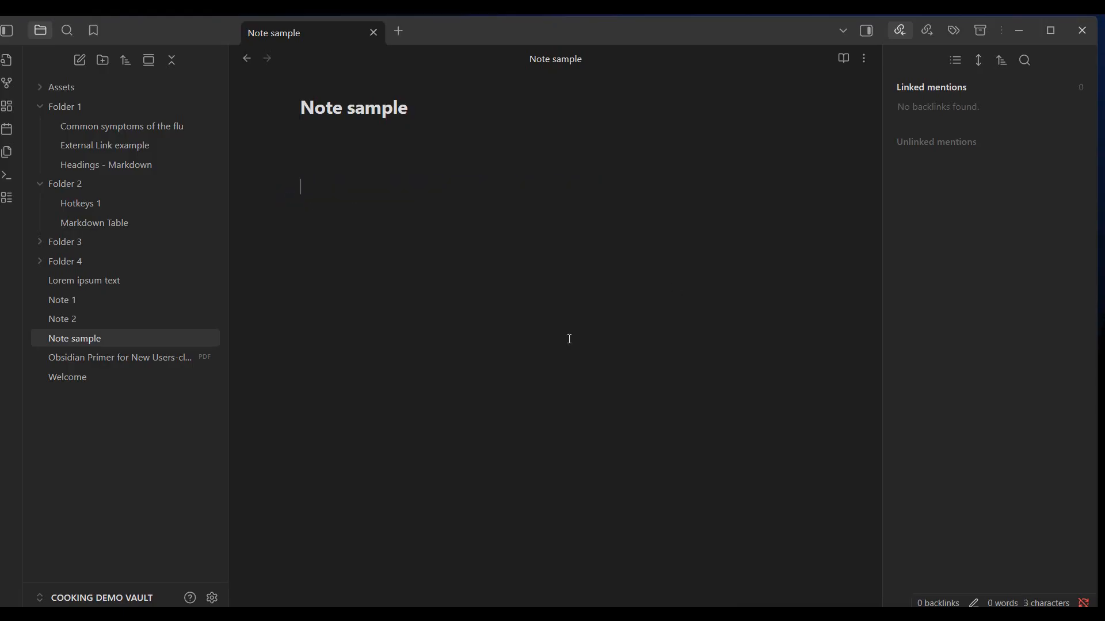
- Copy CSS Colors chart image.jpg from the CSS folder inside Obsidian docs in File Explorer and return to Obsidian
mouse_move(198, 616)
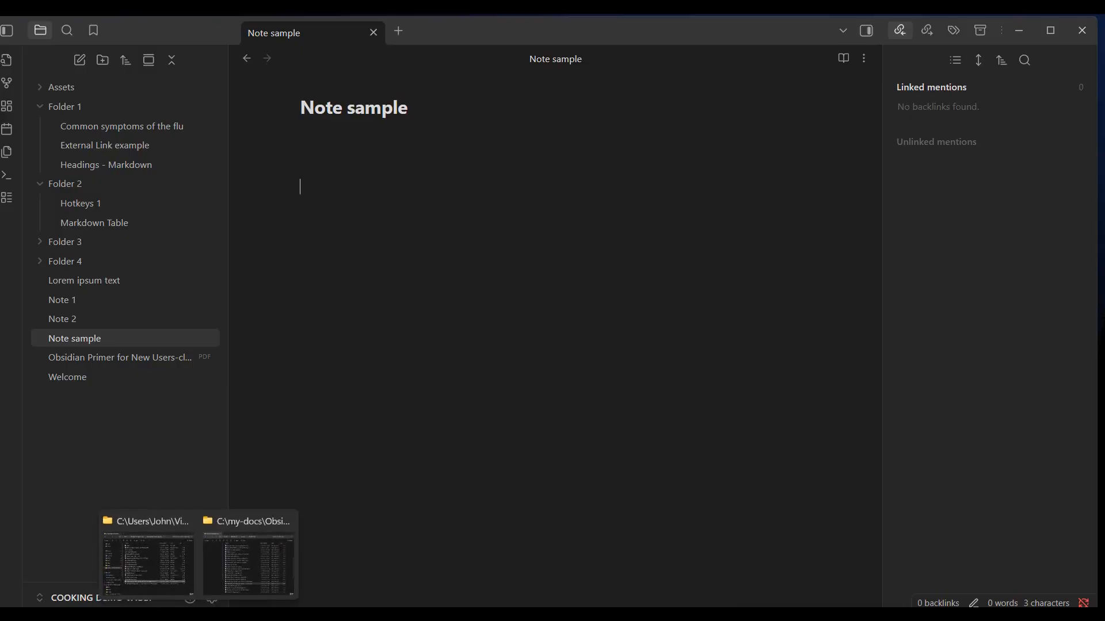
click(252, 575)
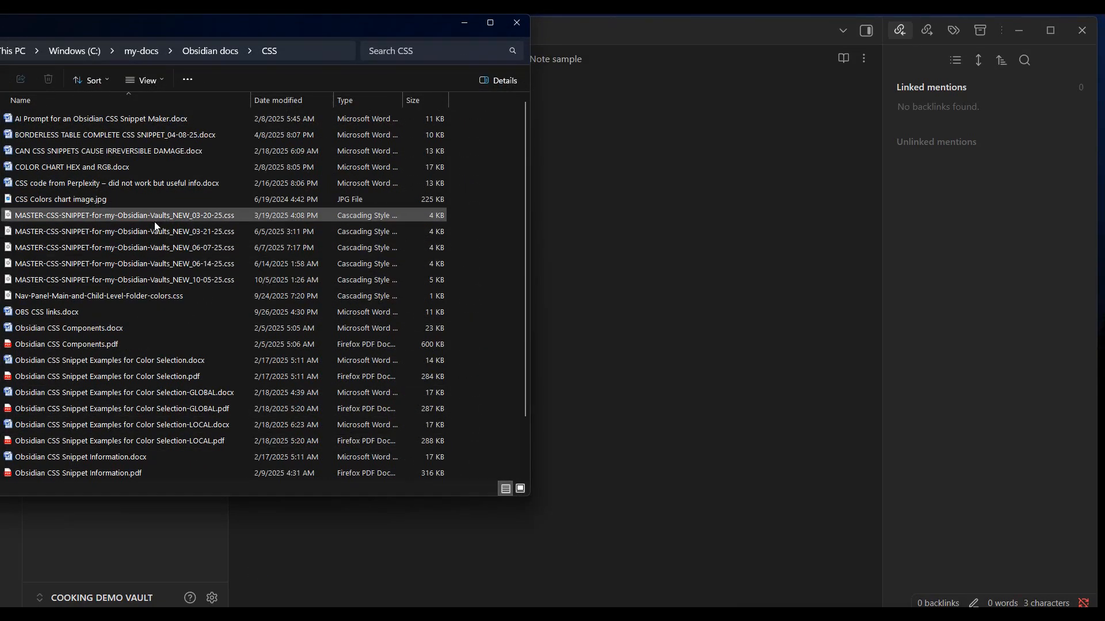
right_click(82, 202)
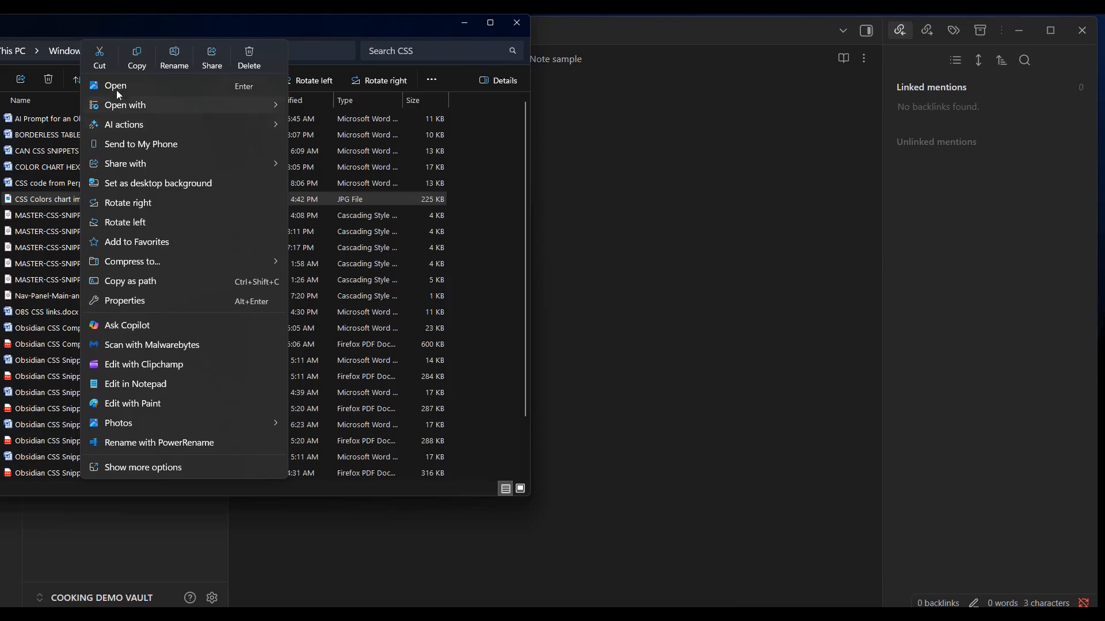
click(138, 66)
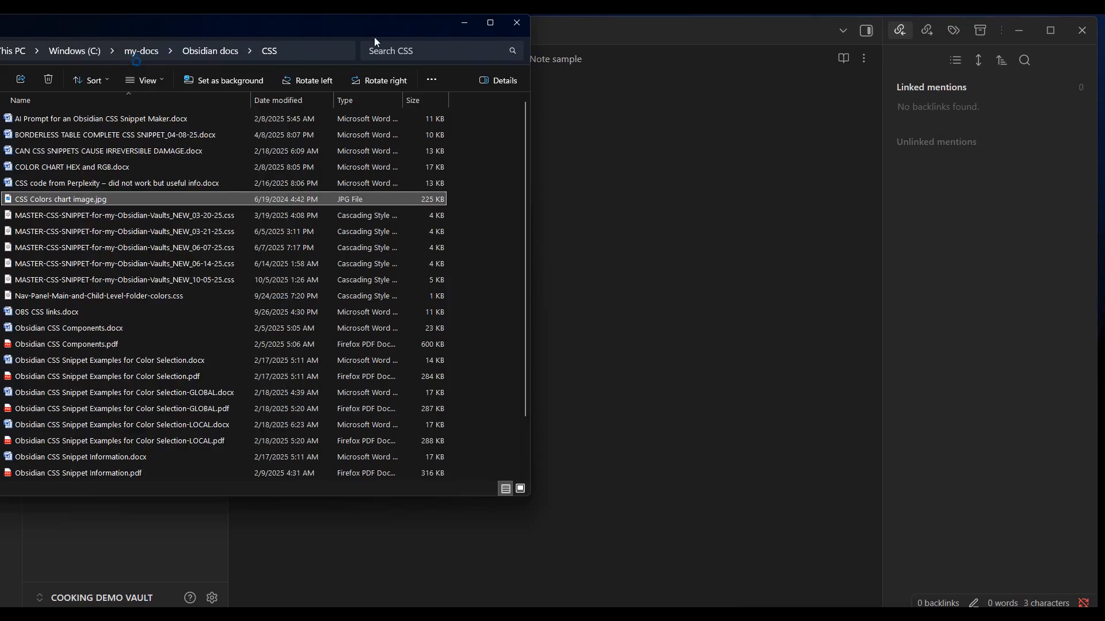
click(464, 23)
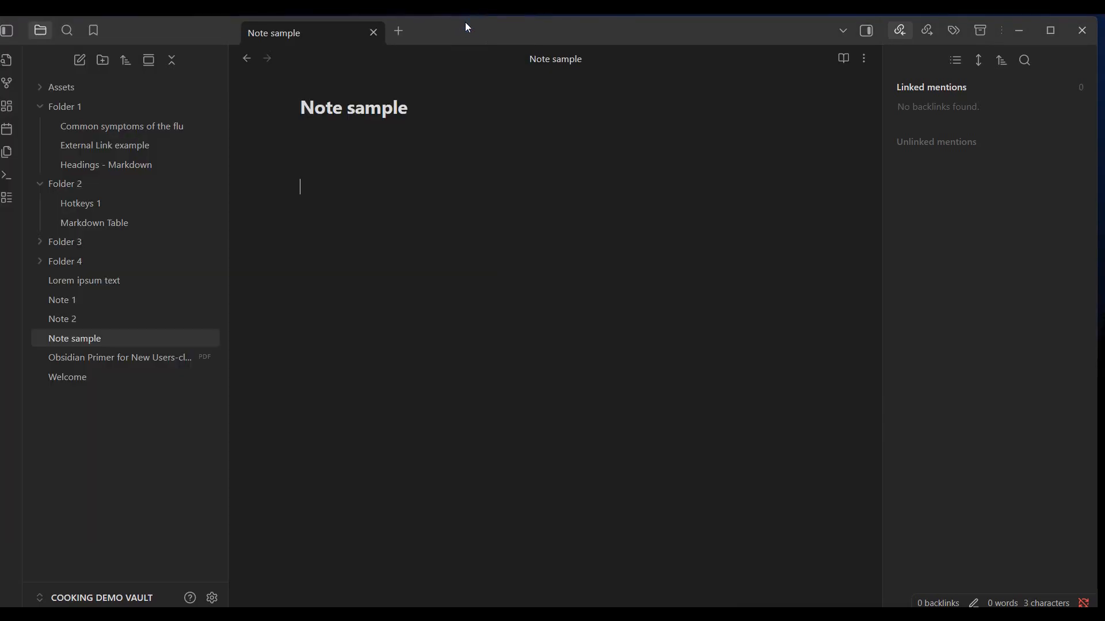
- Paste the copied CSS Colors chart image into the body of Note sample as an embed
right_click(361, 244)
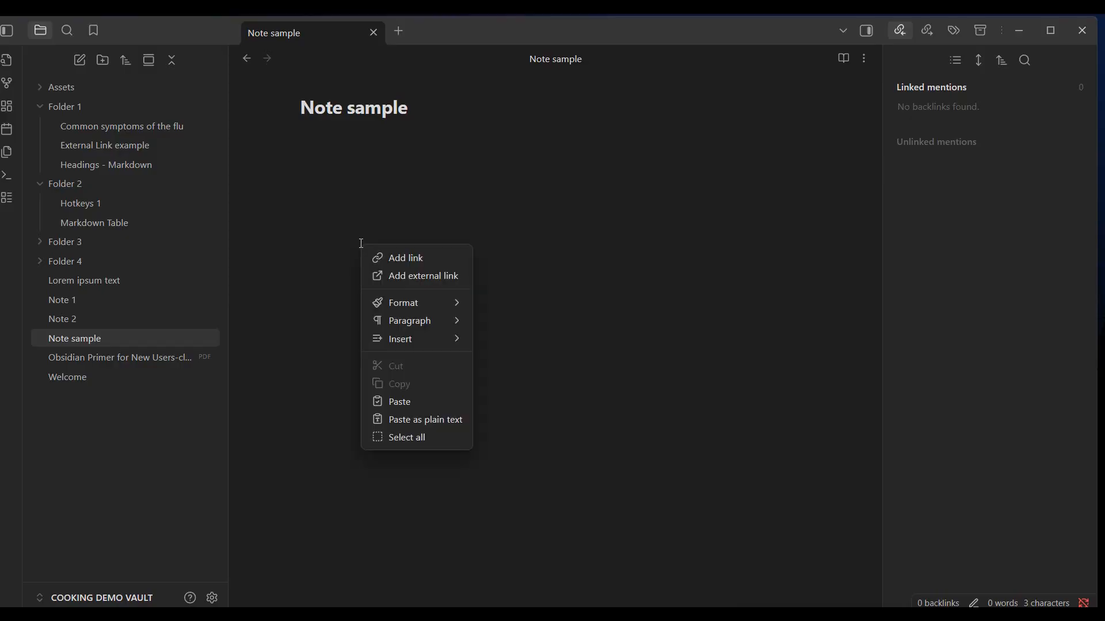
click(407, 398)
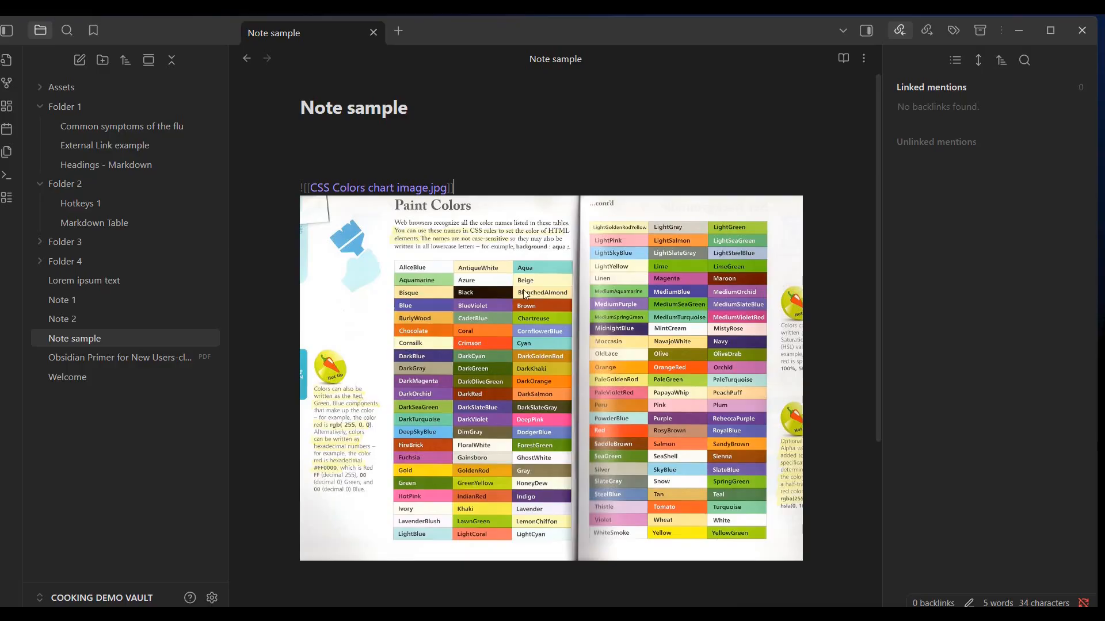
scroll(544, 360, down, 2)
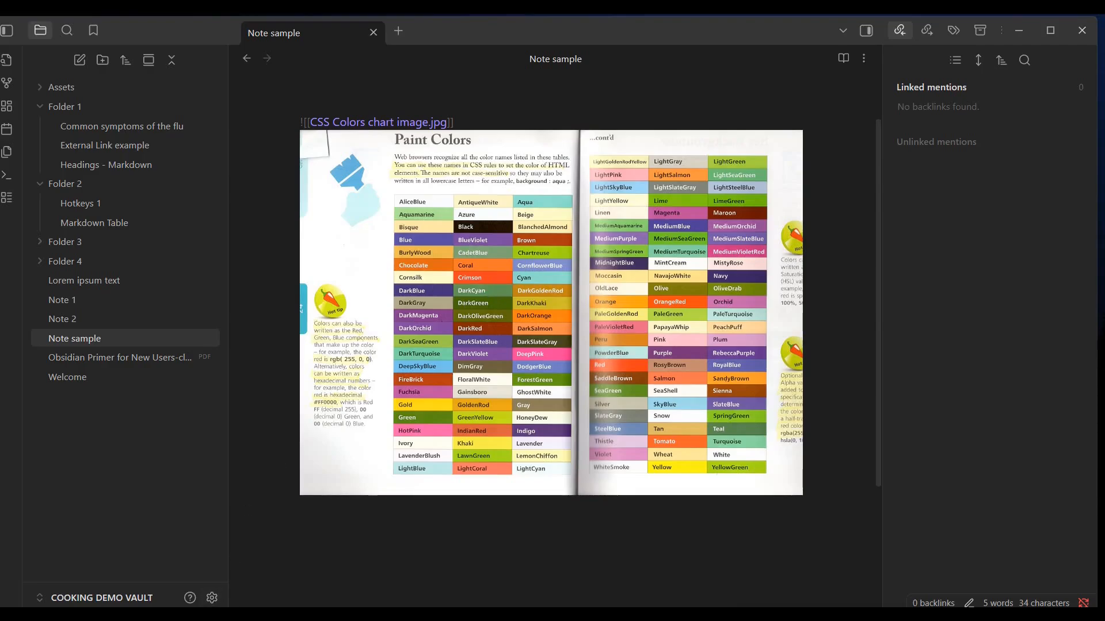
- Add CSS Colors chart image.jpg from the CSS folder in File Explorer to the vault root as a standalone file
mouse_move(198, 615)
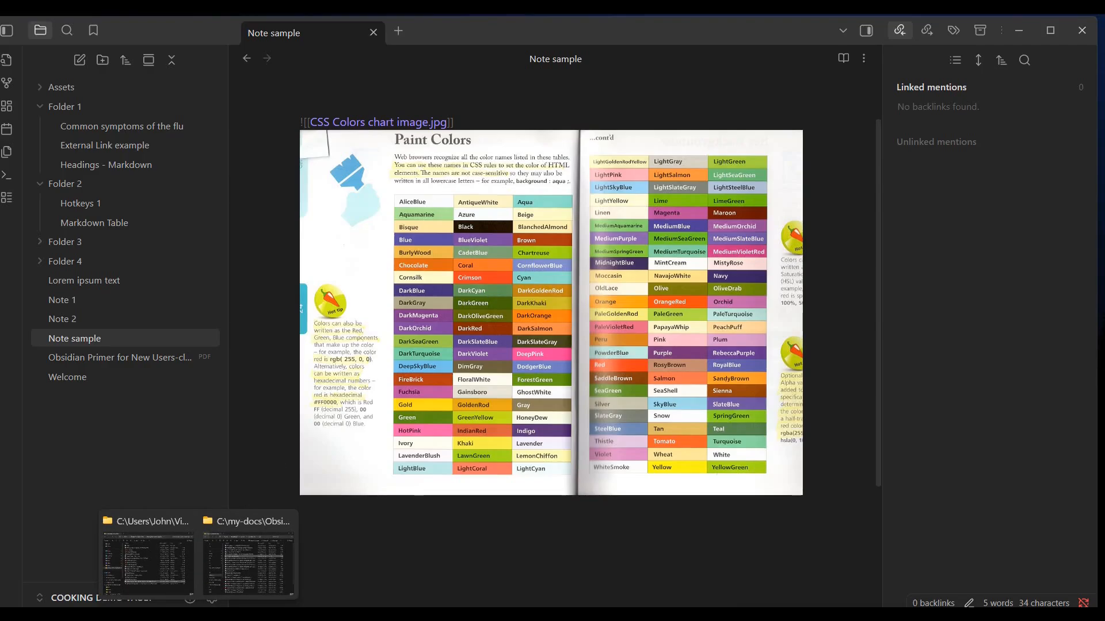
click(231, 571)
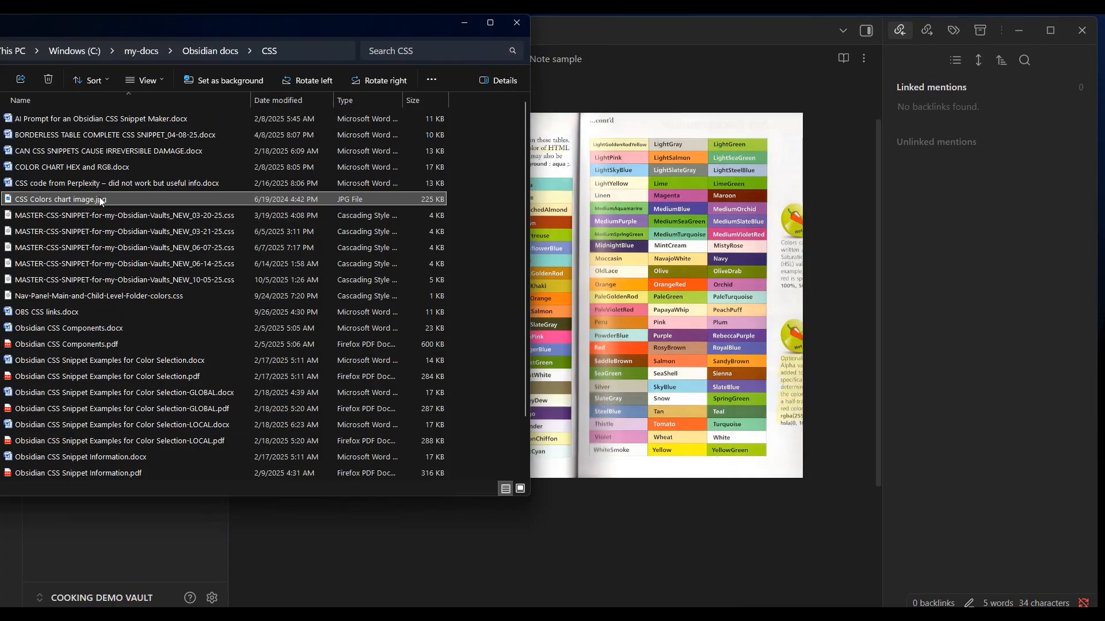
drag(100, 201, 132, 538)
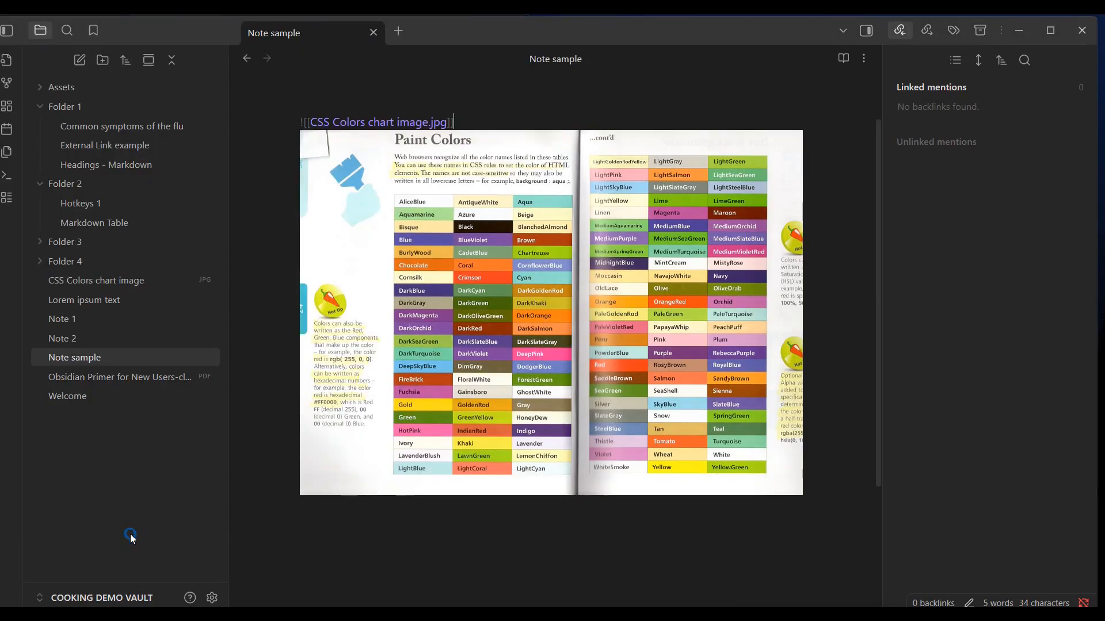
- View the standalone CSS Colors chart image and compare it with the image embedded in Note sample
click(131, 281)
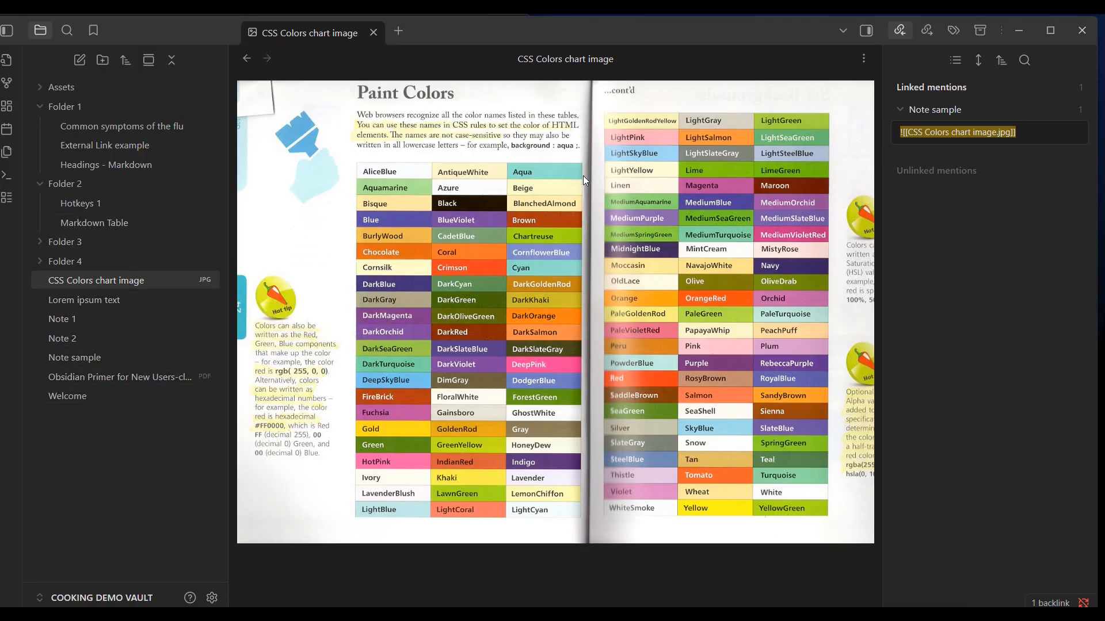
click(84, 355)
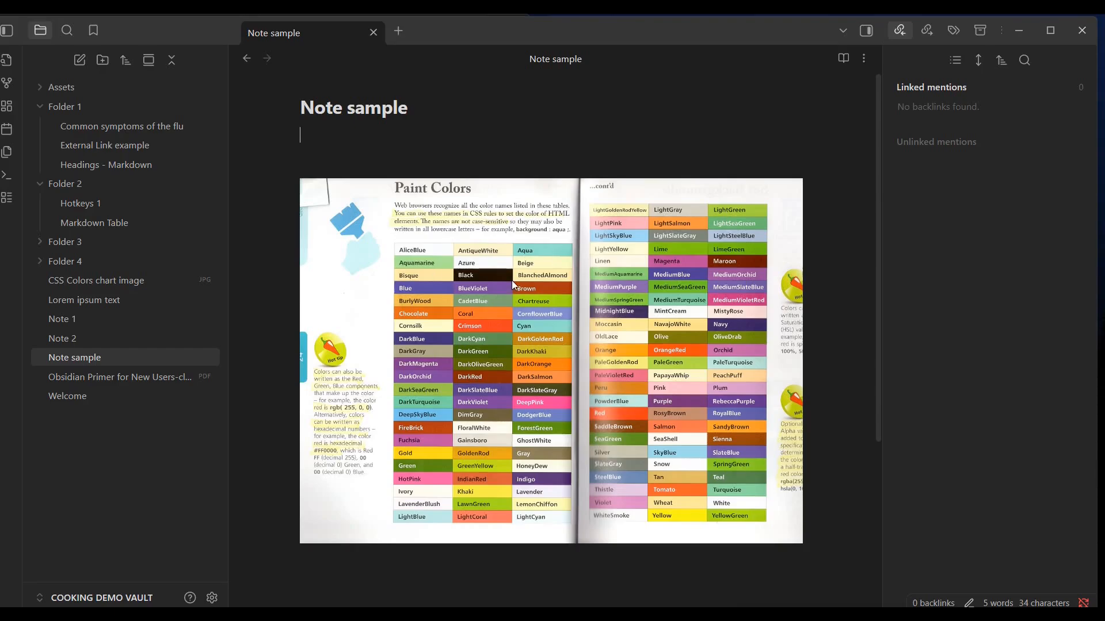
mouse_move(129, 282)
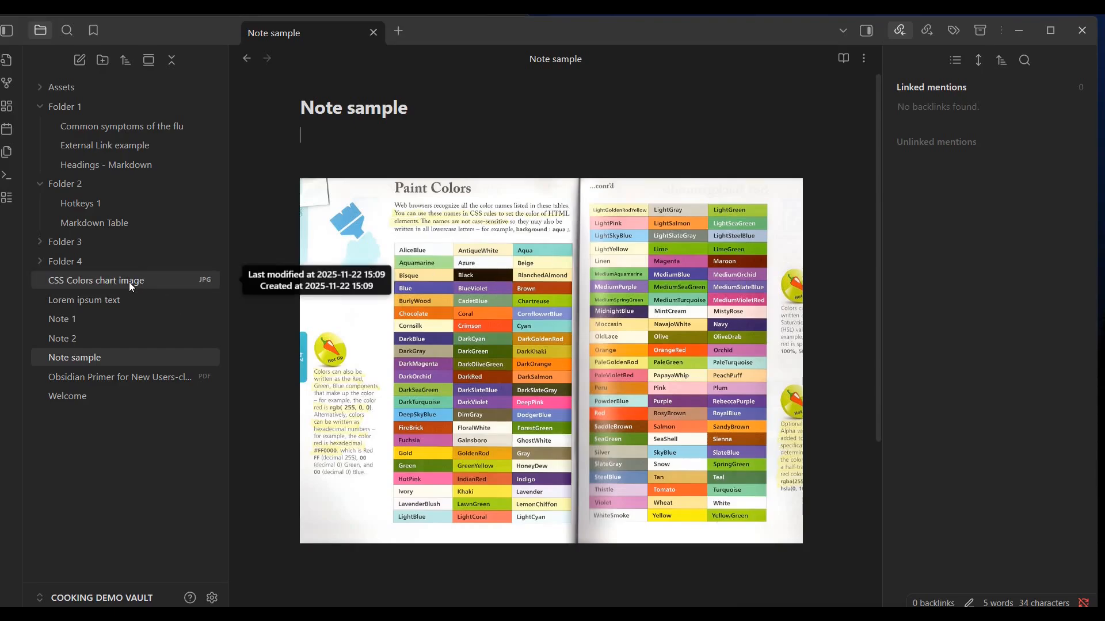
click(140, 281)
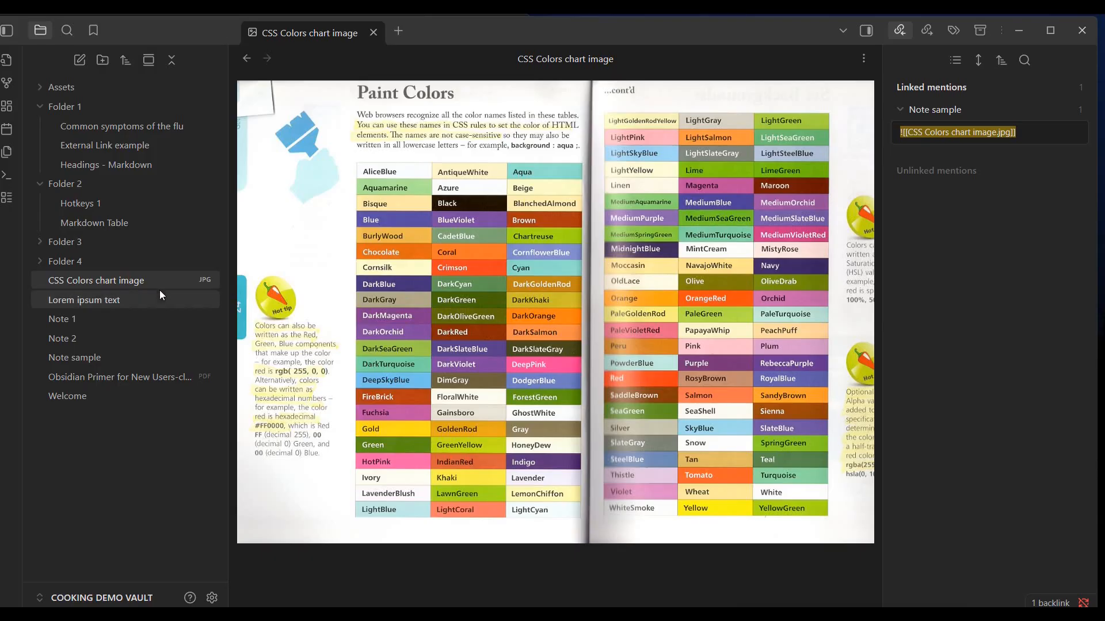
- Open Note 2 from the vault root for editing in its empty body
mouse_move(160, 293)
click(74, 341)
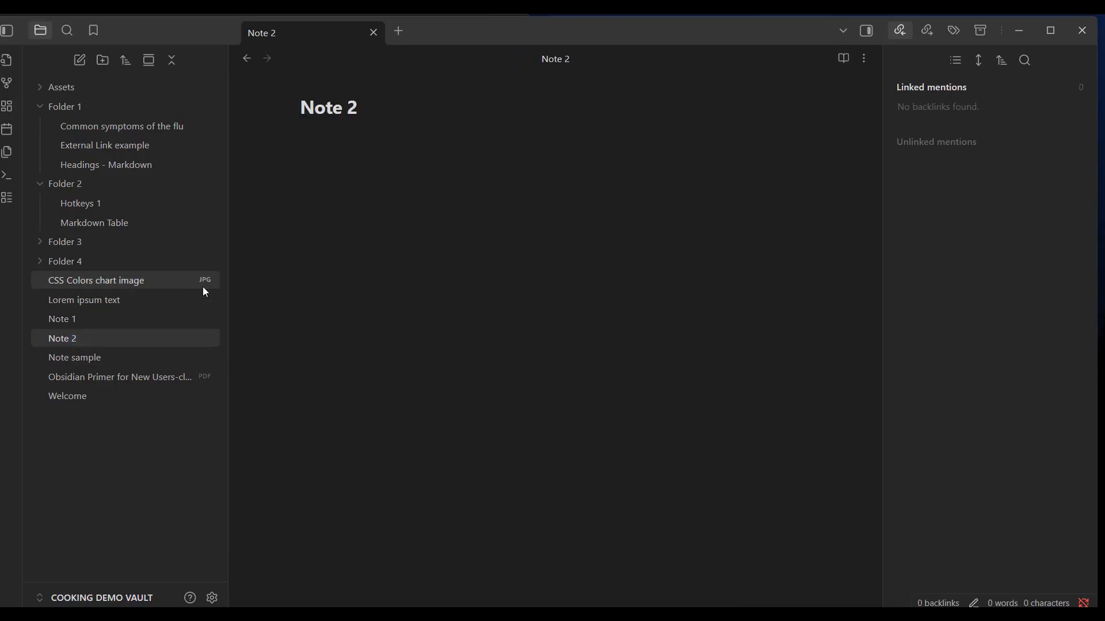
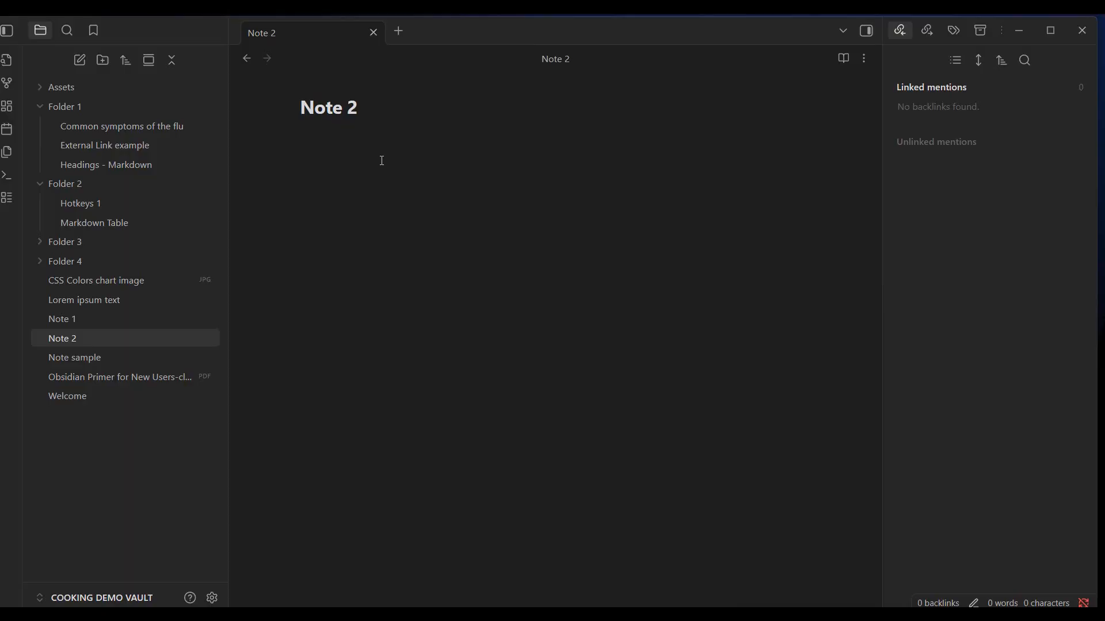
click(382, 161)
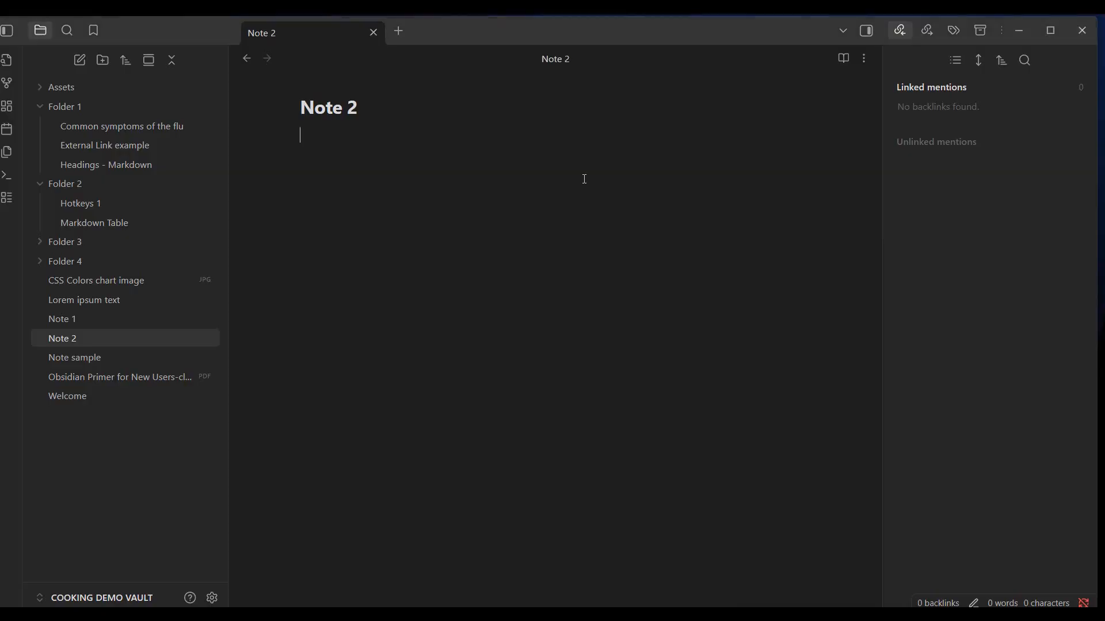
- Create a new note in a separate tab beside Note 2 and title it "CTRL N"
key(ctrl+n)
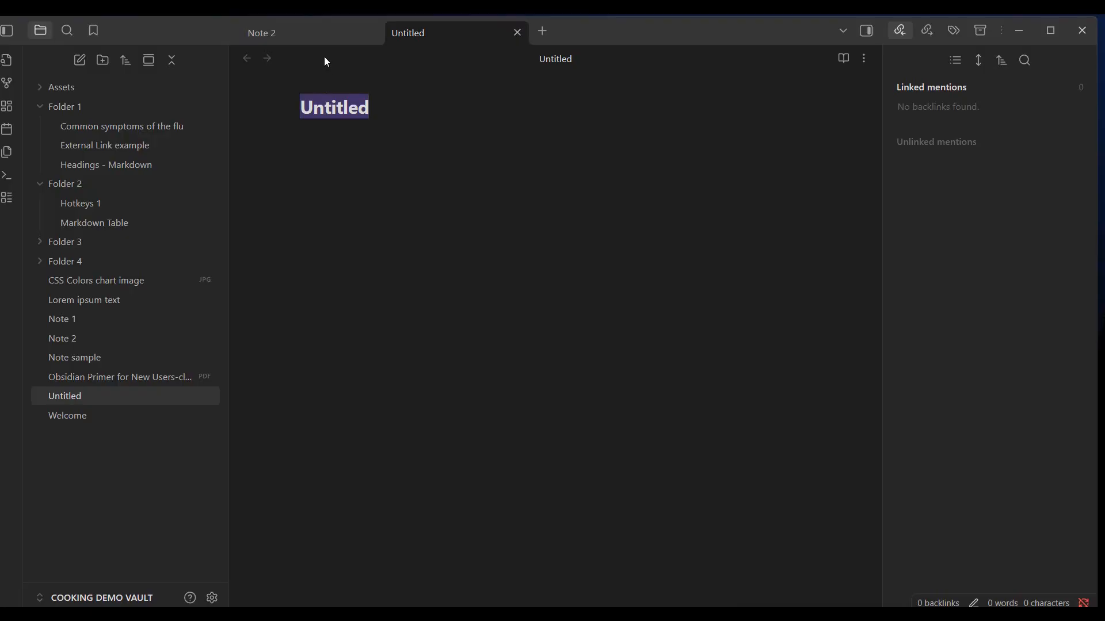
click(329, 42)
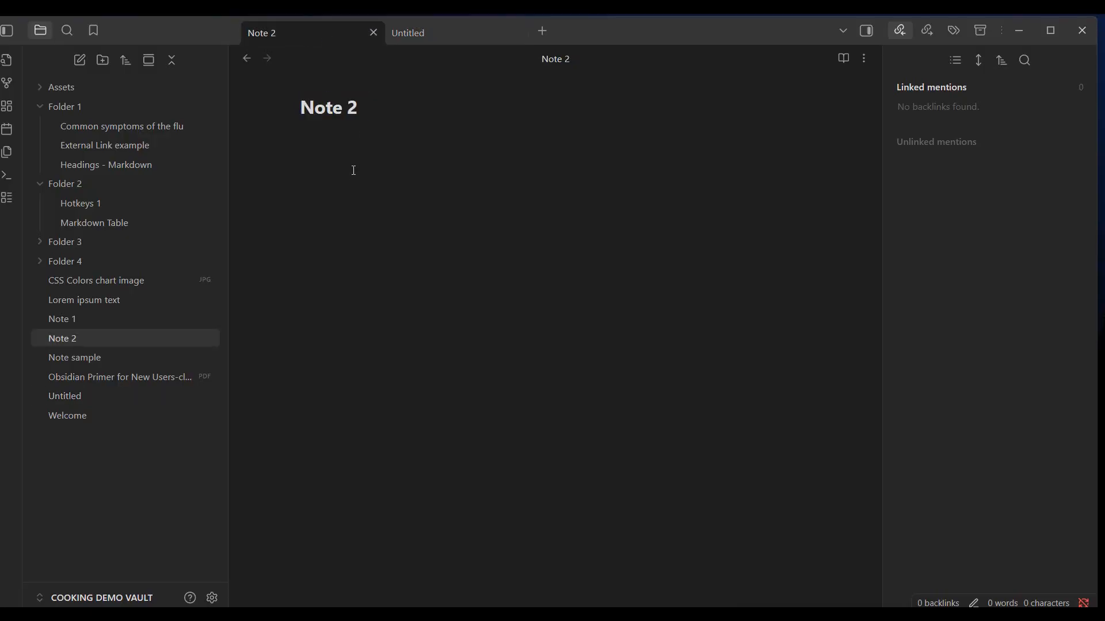
click(420, 33)
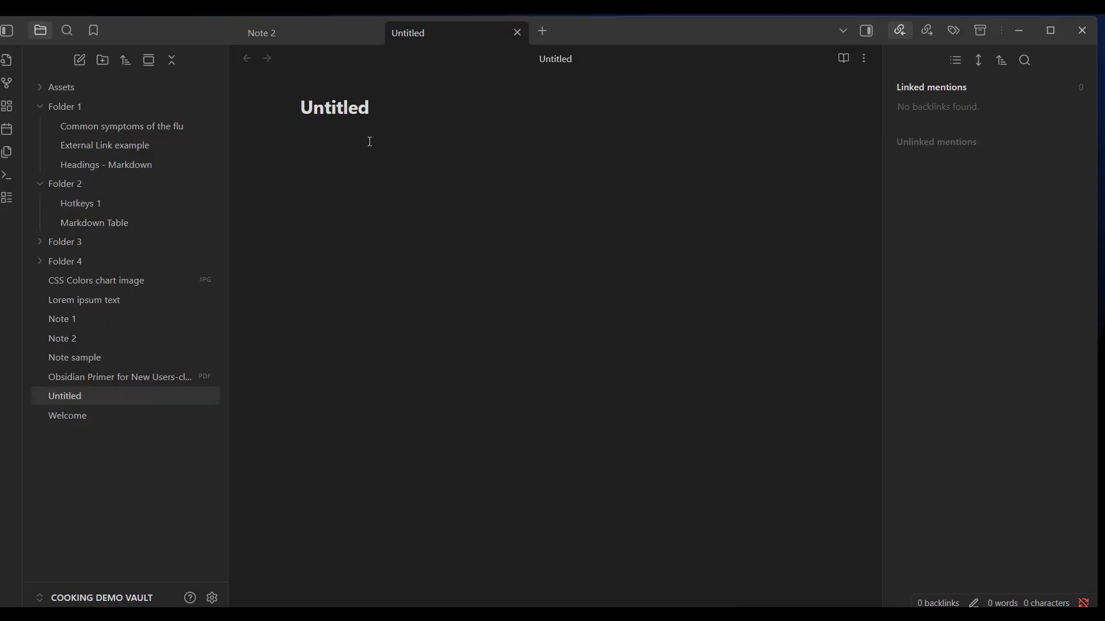
key(F2)
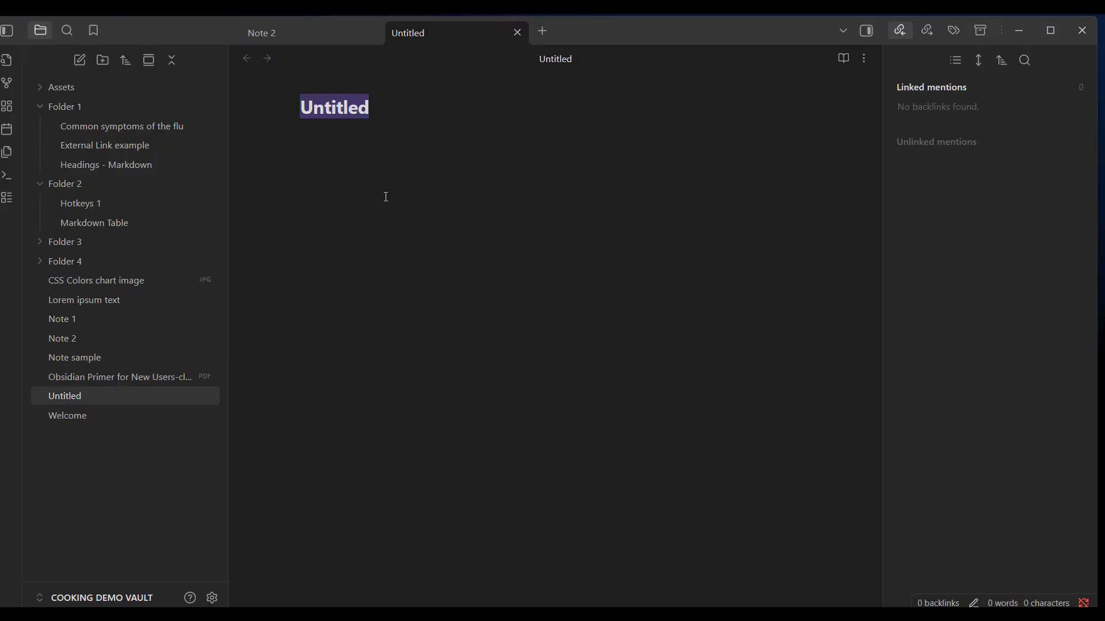
text(C)
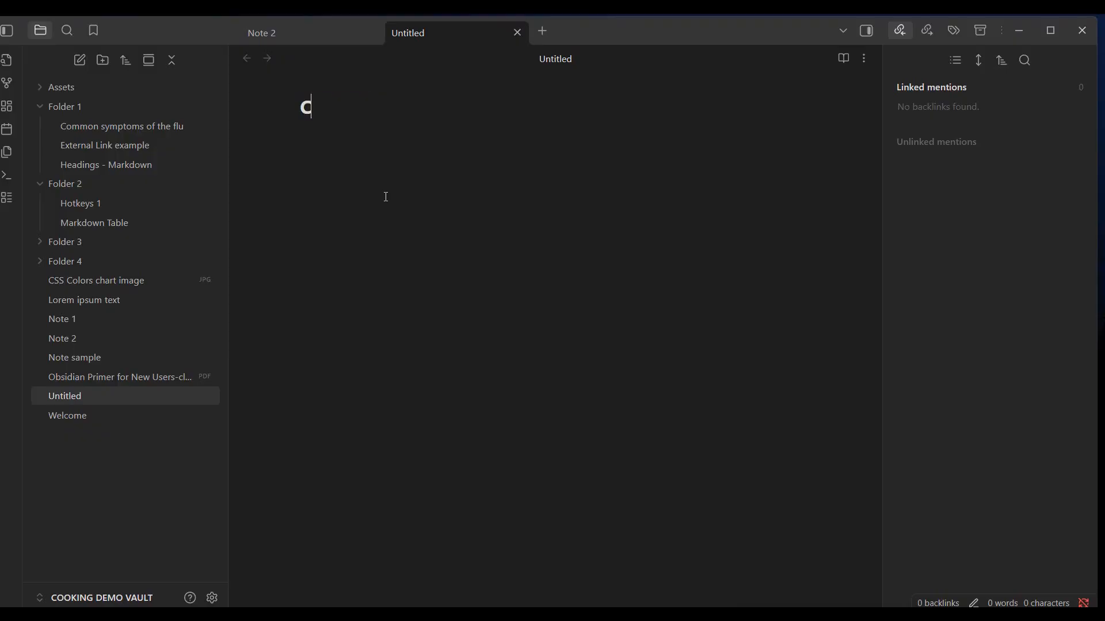
text(TRL N)
key(Return)
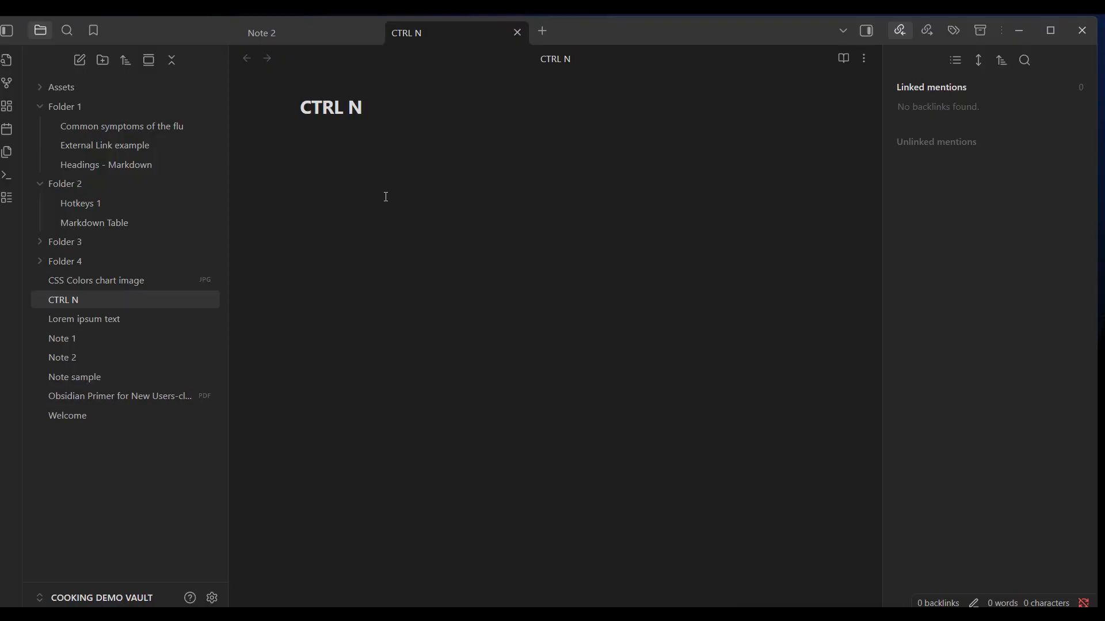
- Create another new note from the file explorer panel in the vault root and title it "file panel"
click(80, 61)
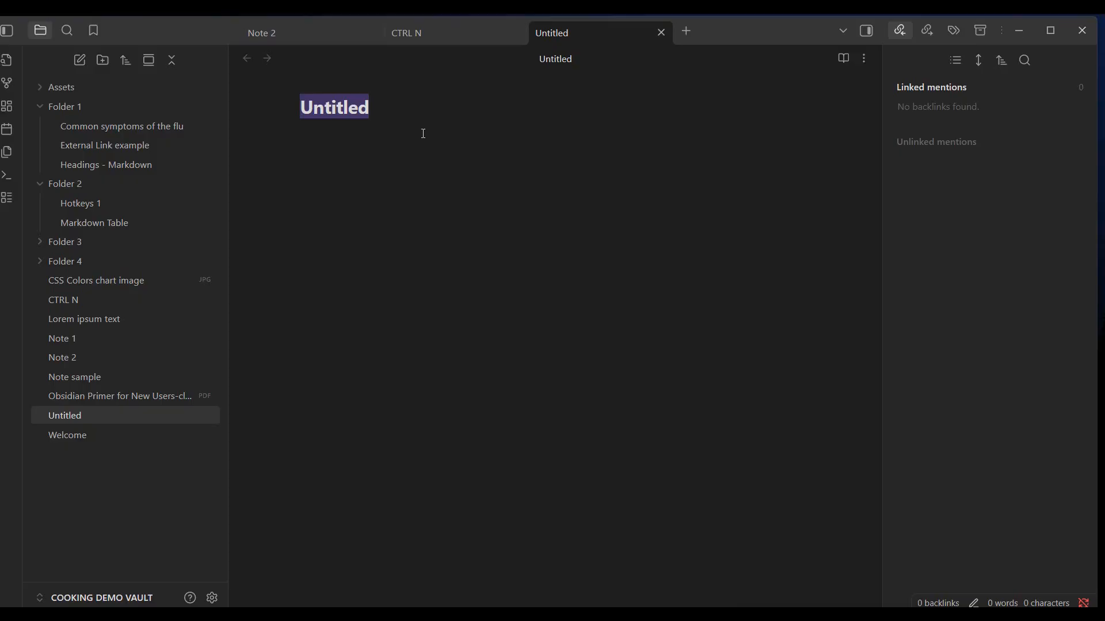
text(file )
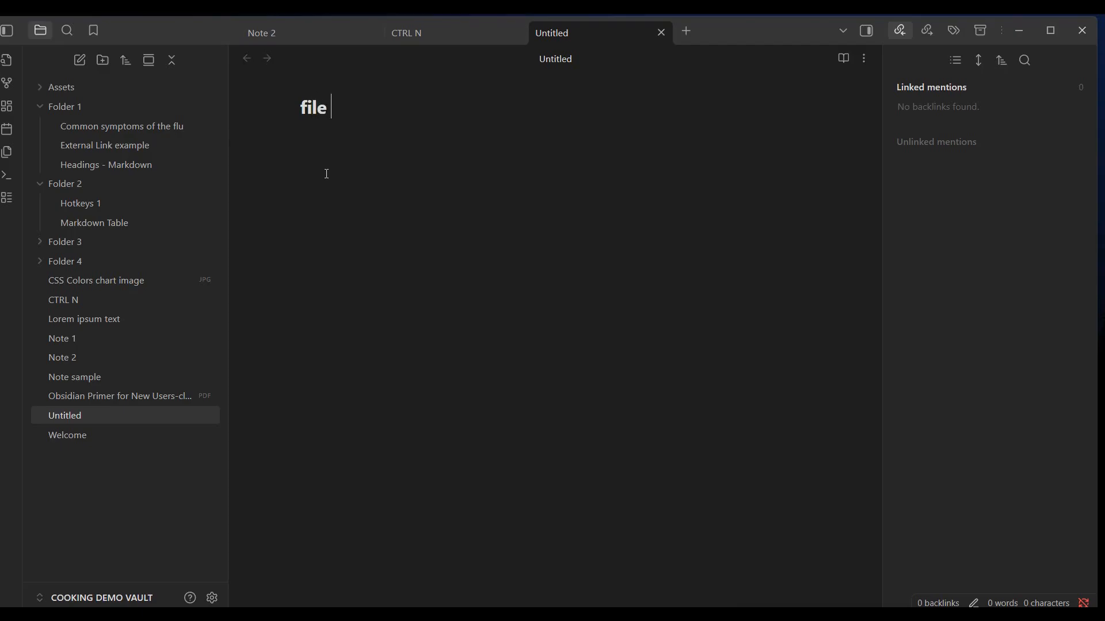
text(panel)
key(Return)
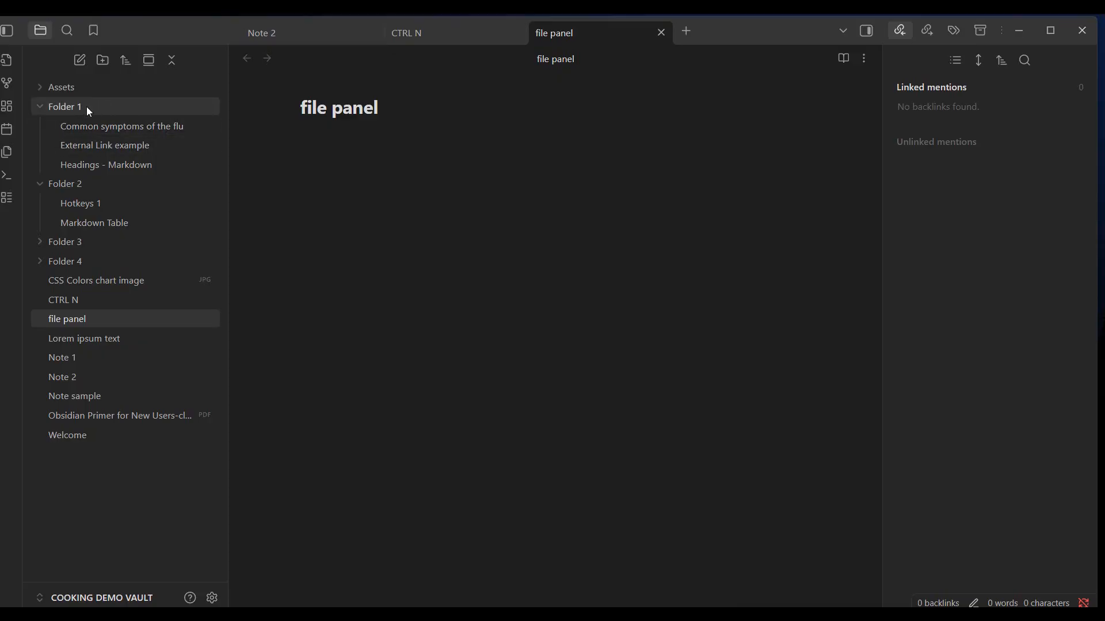
mouse_move(68, 109)
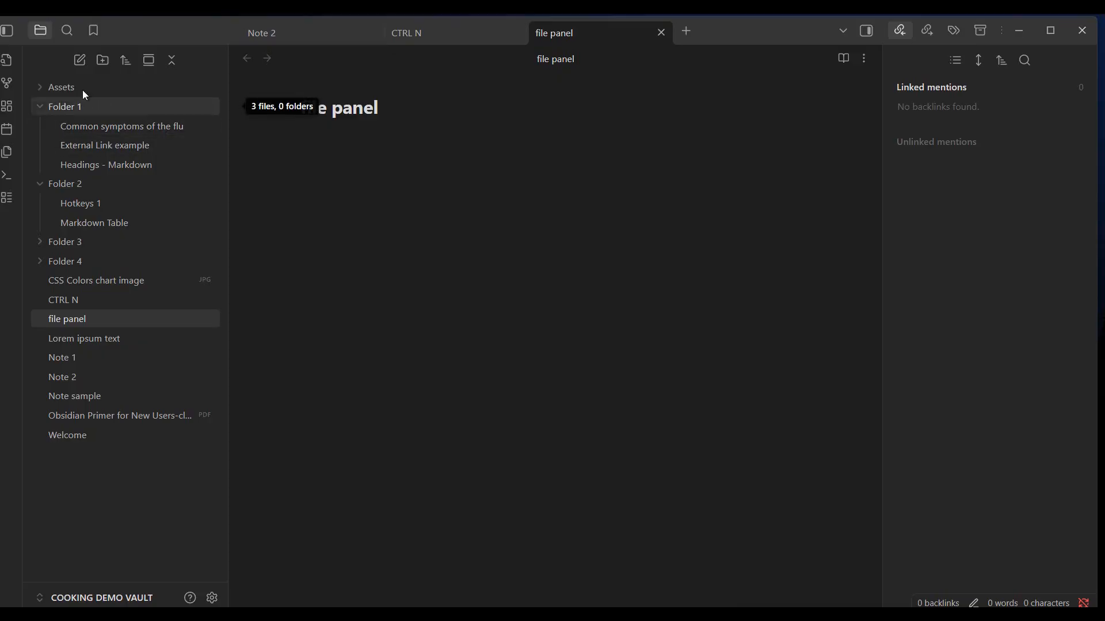
right_click(67, 111)
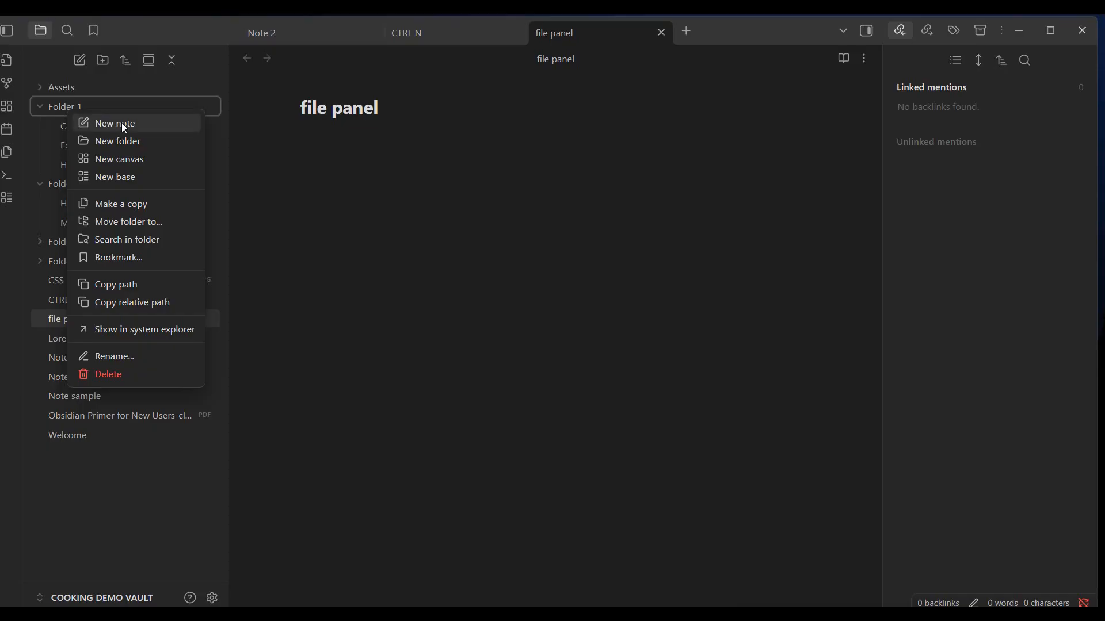
click(343, 250)
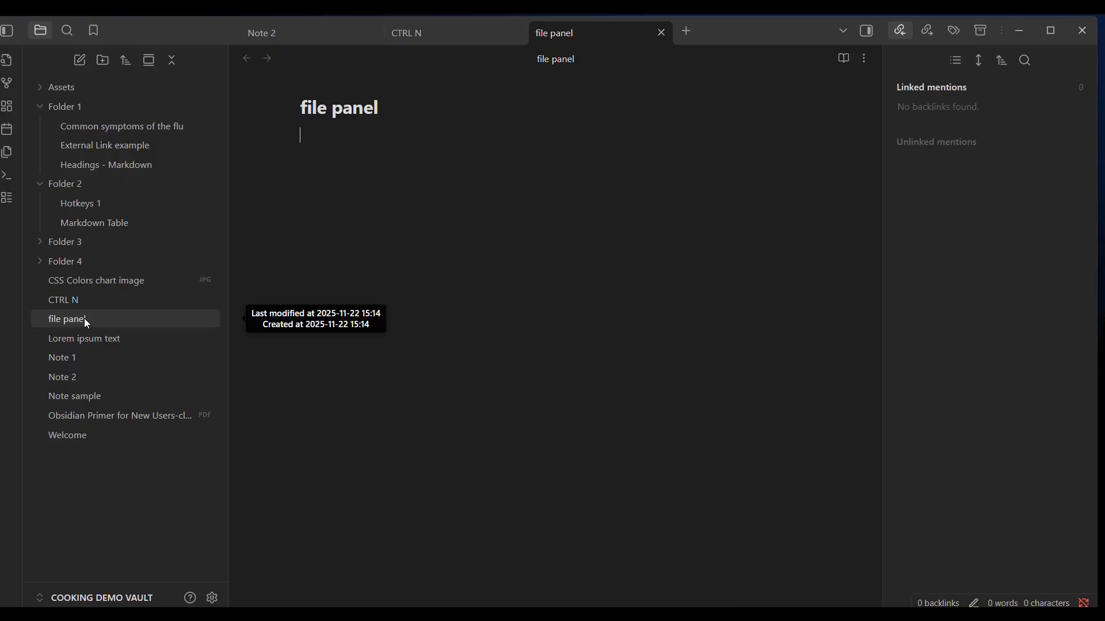
- Create a new note inside Folder 1 and title it "folder 1 note"
right_click(73, 109)
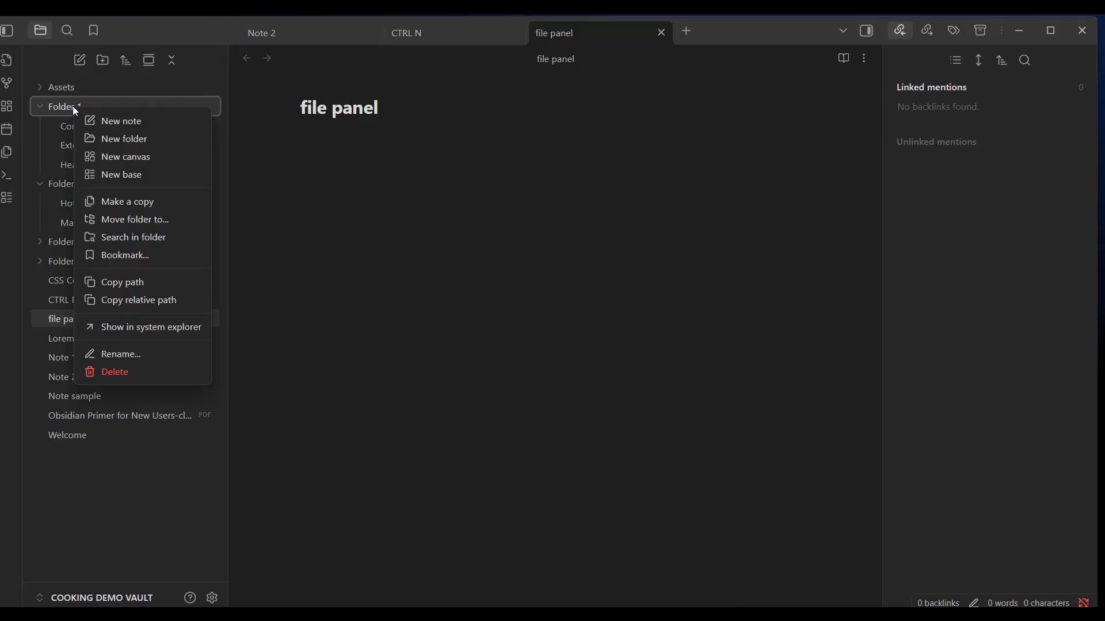
click(117, 122)
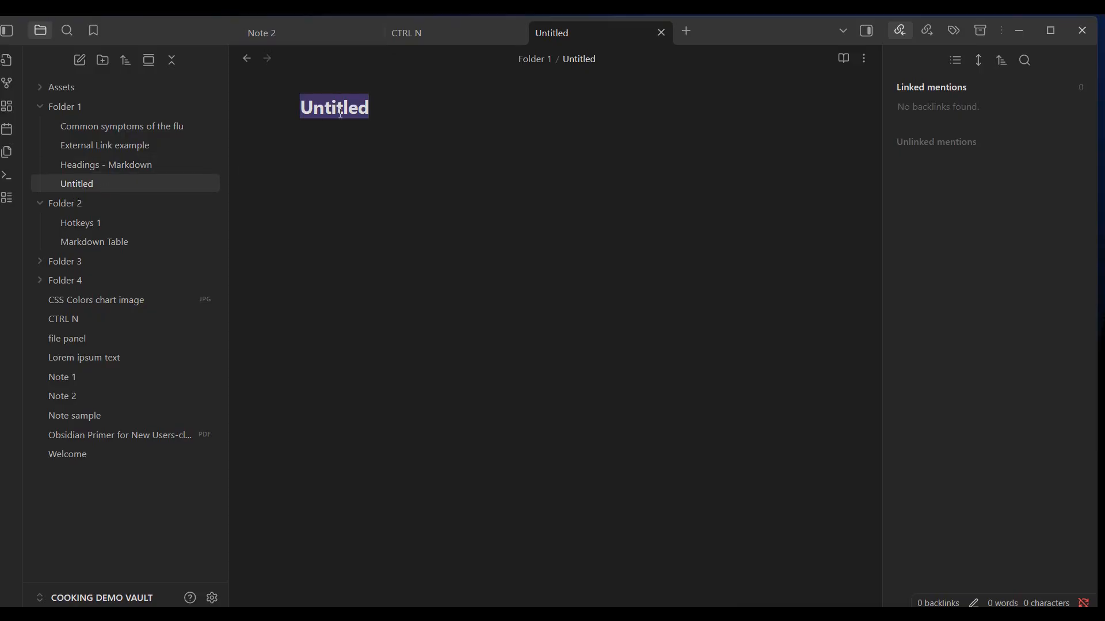
text(fo)
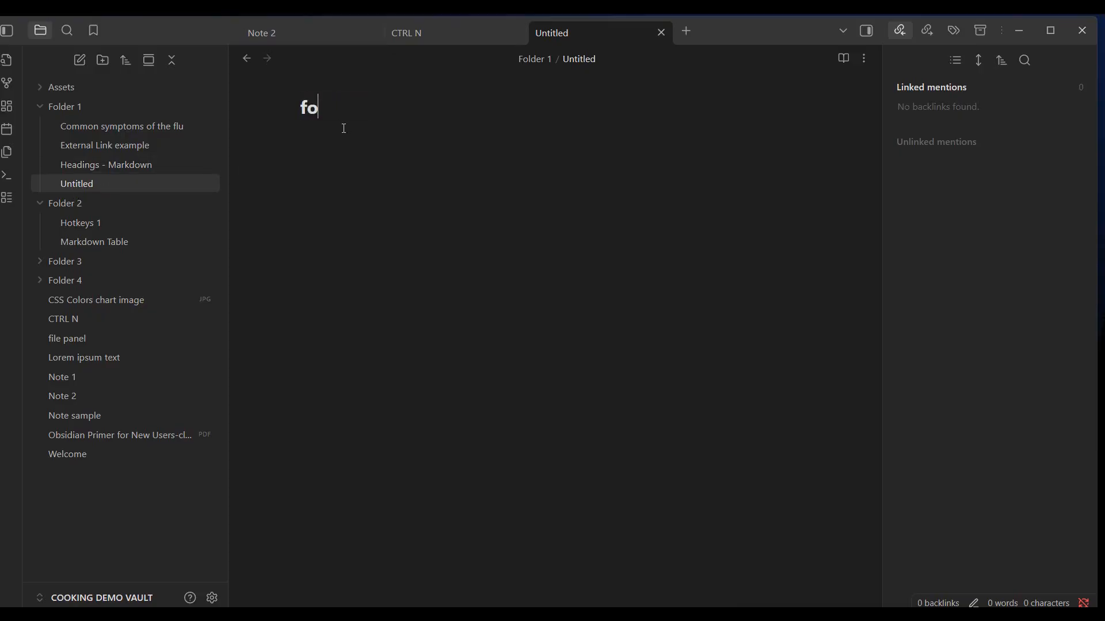
text(lder 1 note)
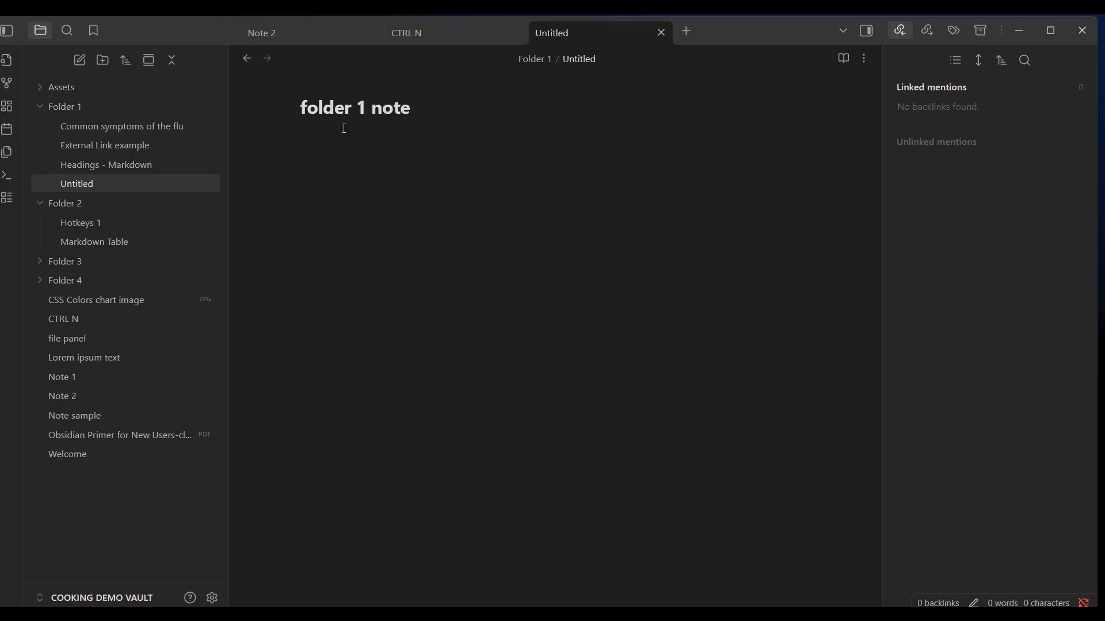
key(Return)
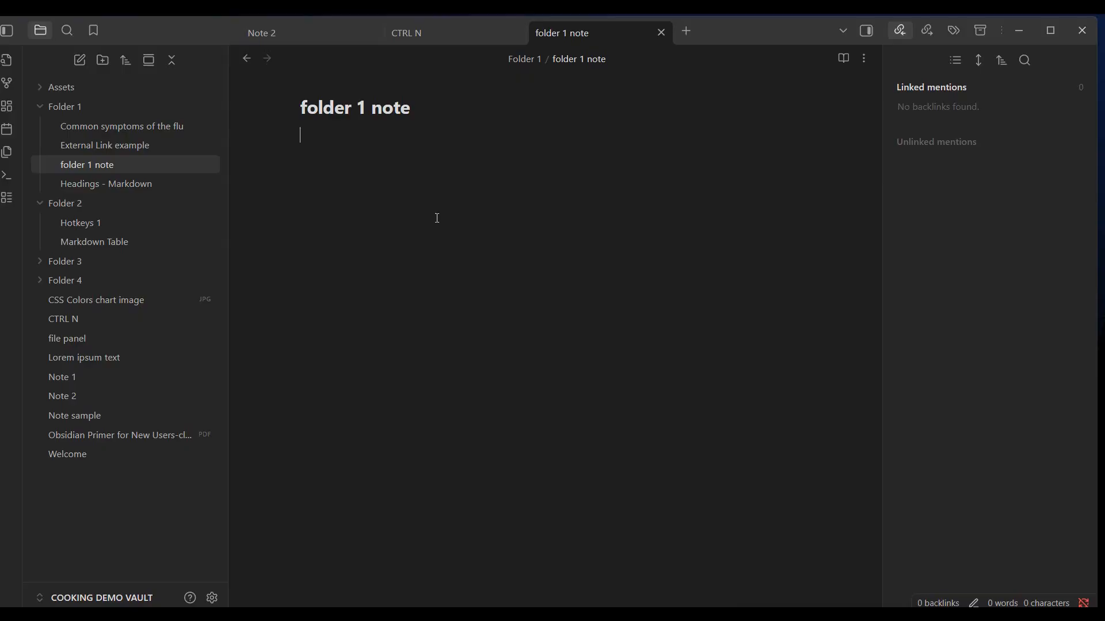
- Run the Create new note command from the command palette and title the note "ctrl p"
key(ctrl+p)
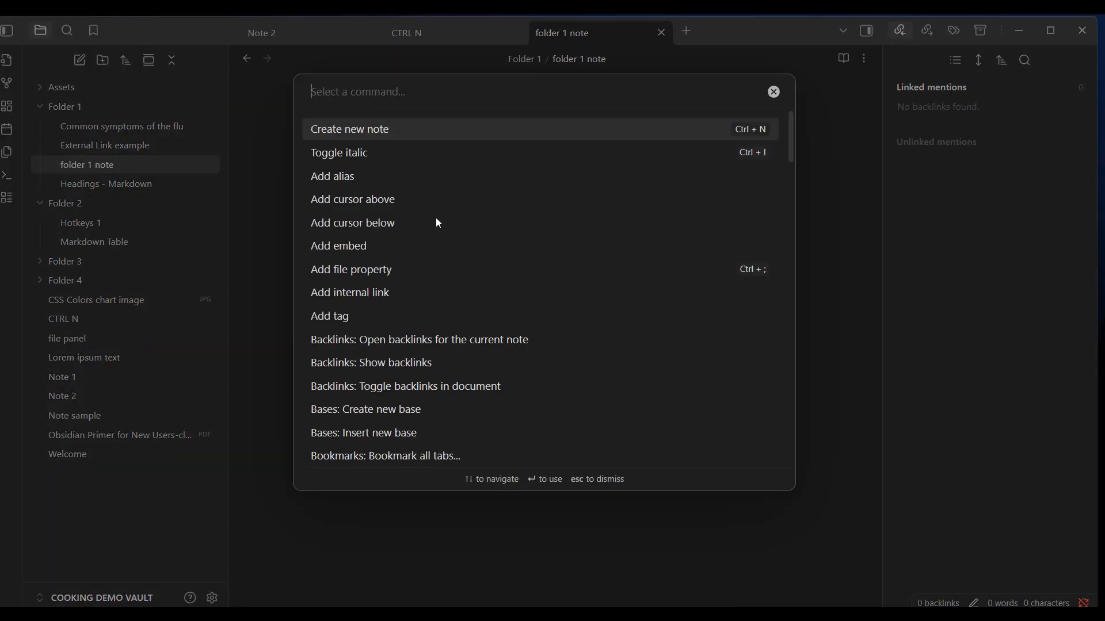
click(375, 136)
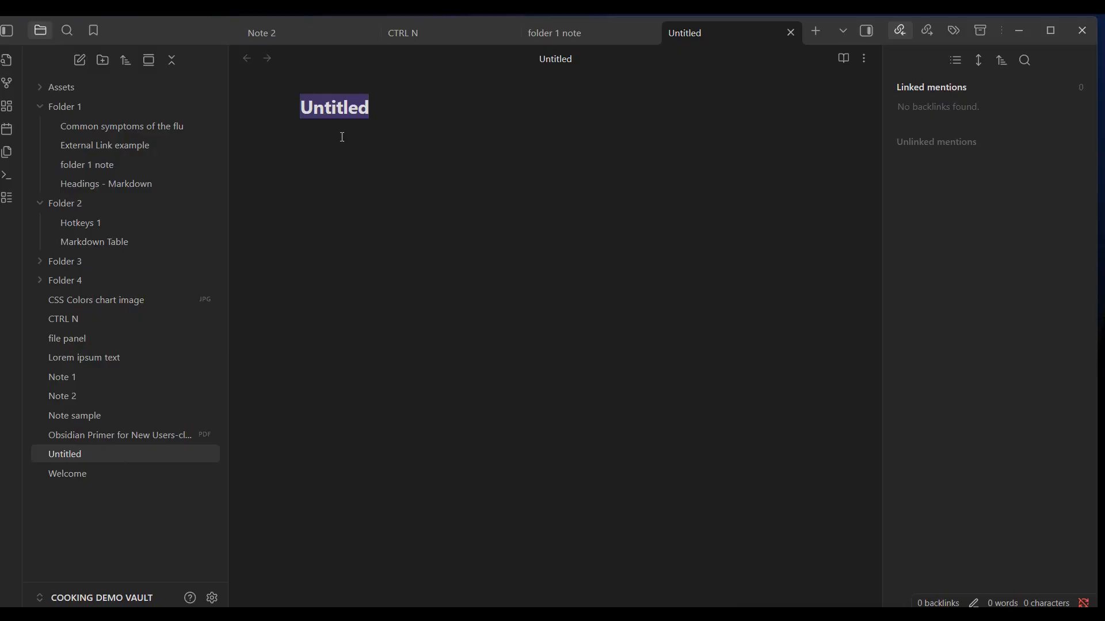
text(ctrl p)
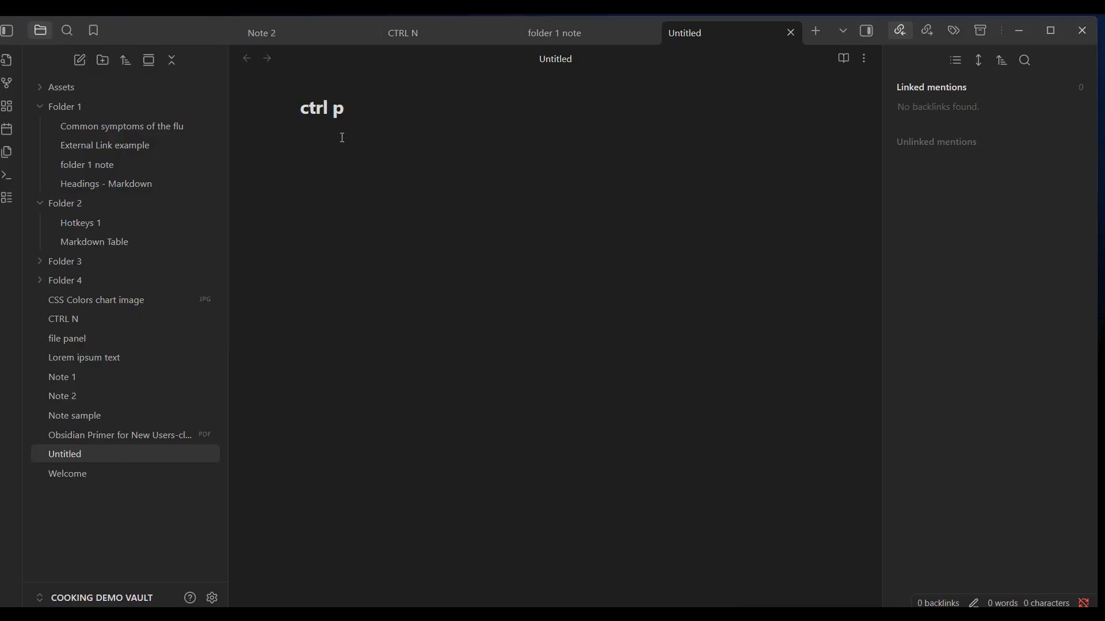
key(Return)
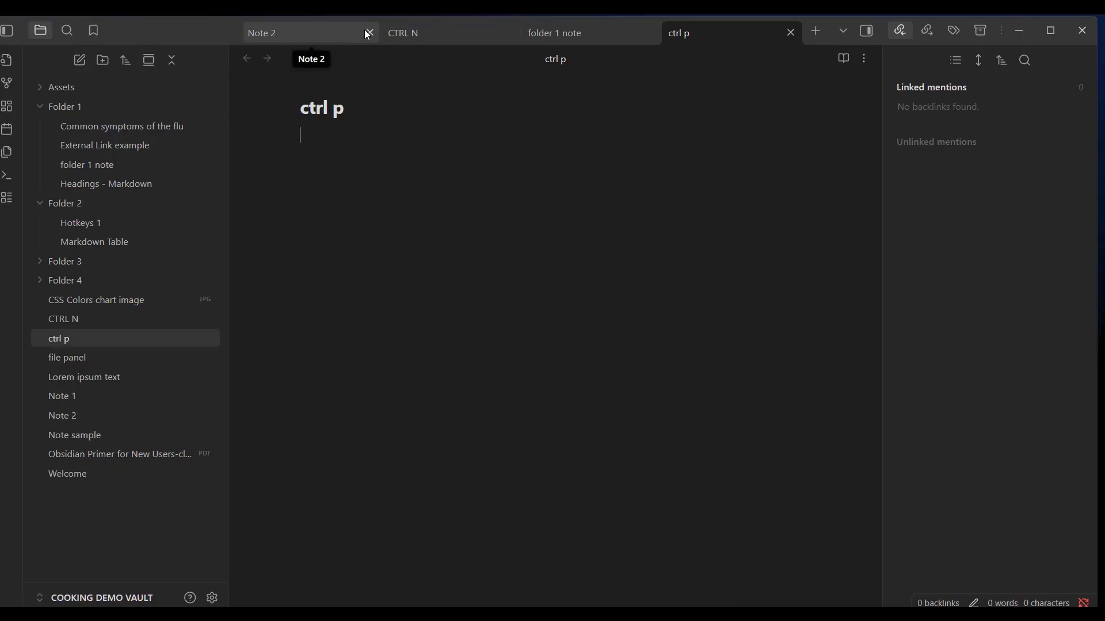
- Close the open Note 2 and CTRL N notes, and create a note titled "tab note" from a new empty tab
click(364, 31)
click(369, 32)
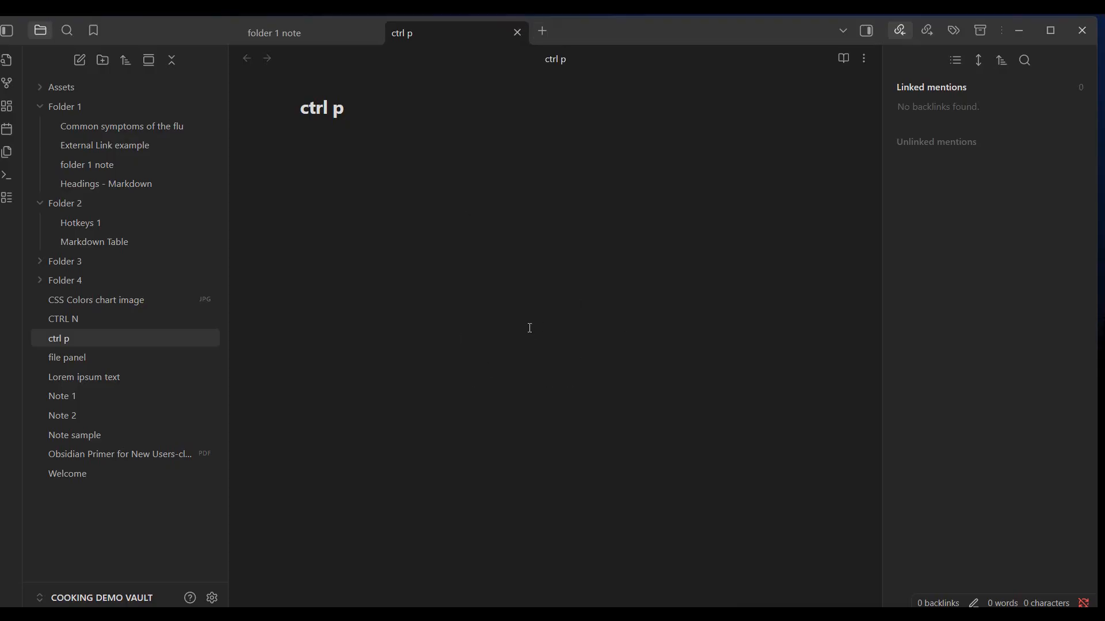
click(544, 32)
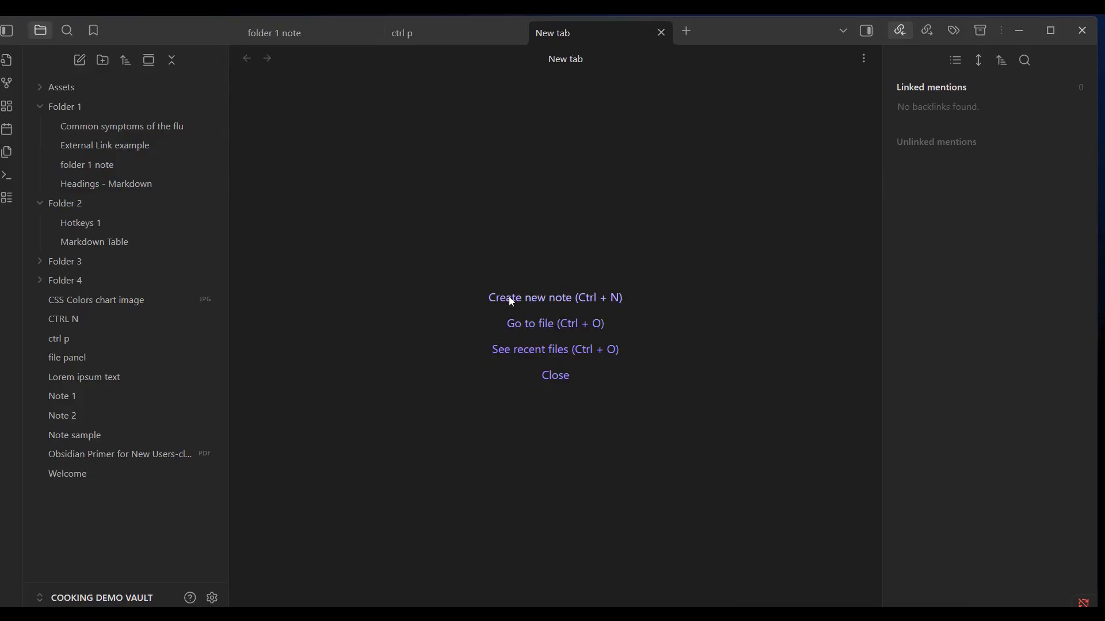
click(540, 297)
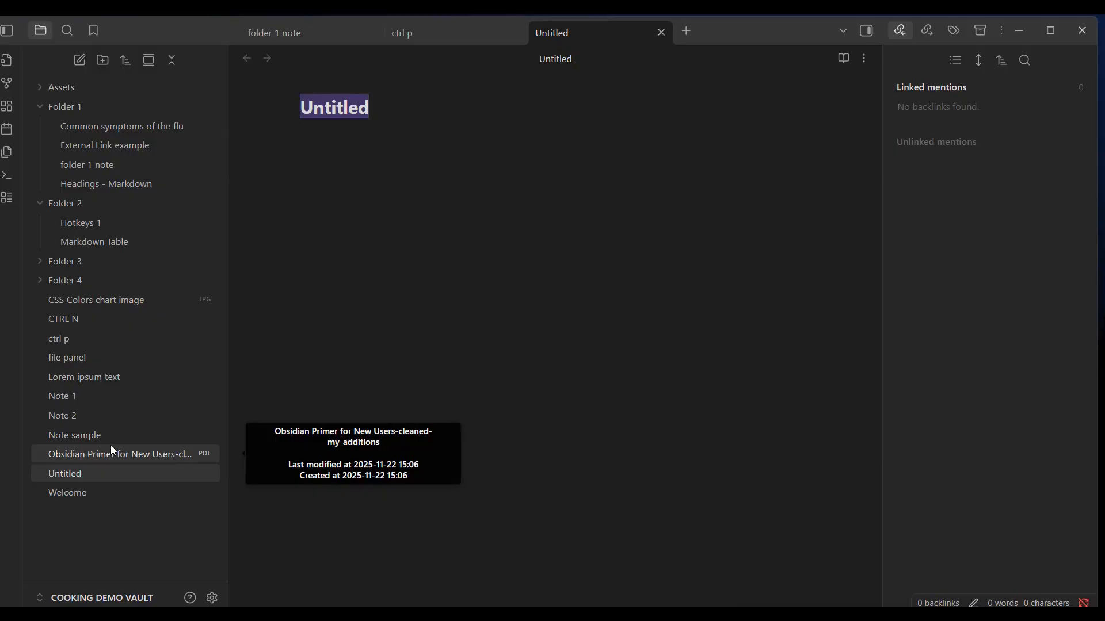
text(tab)
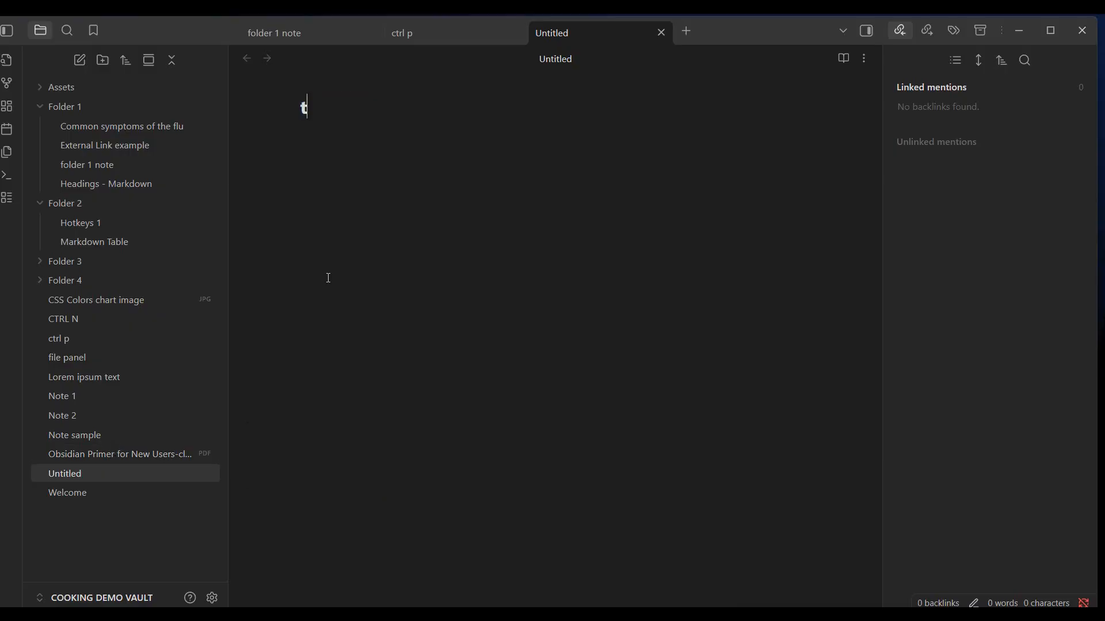
text(ote)
key(Return)
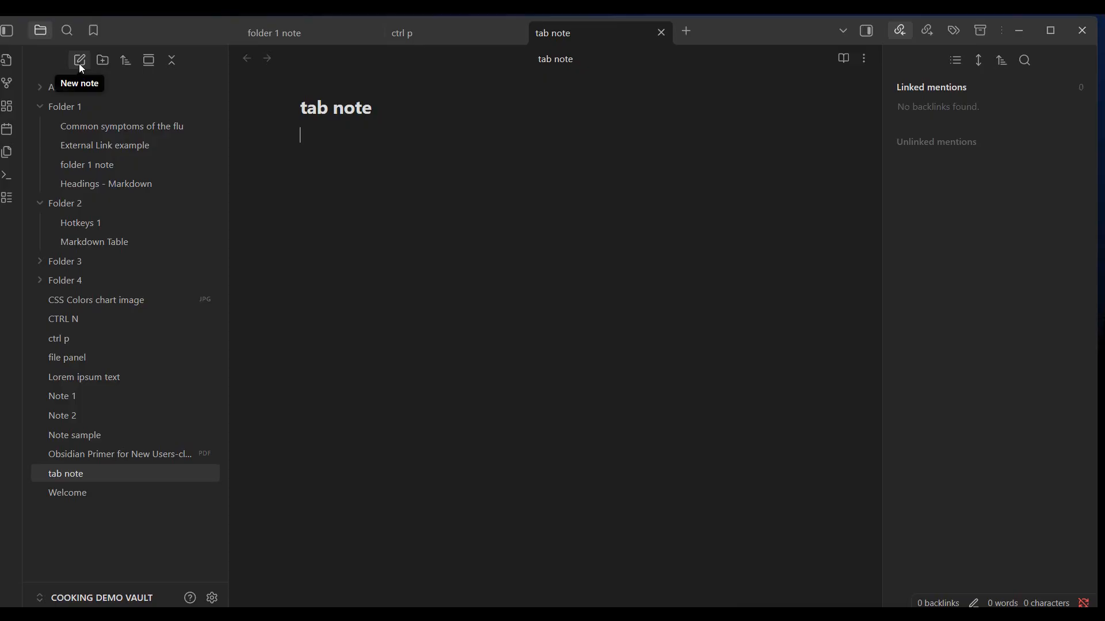
right_click(61, 261)
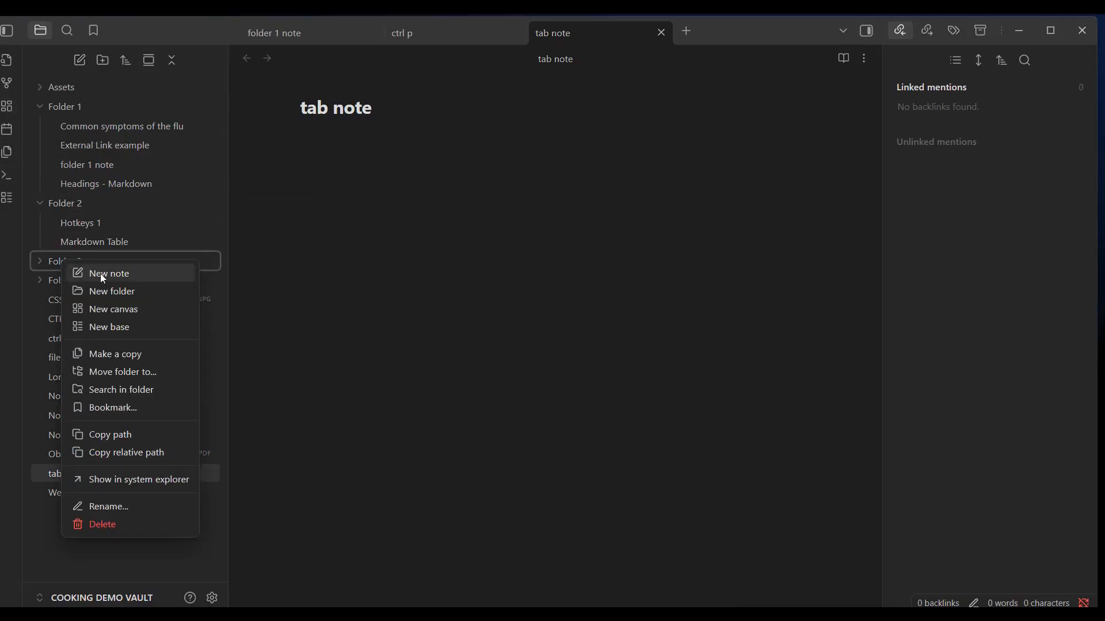
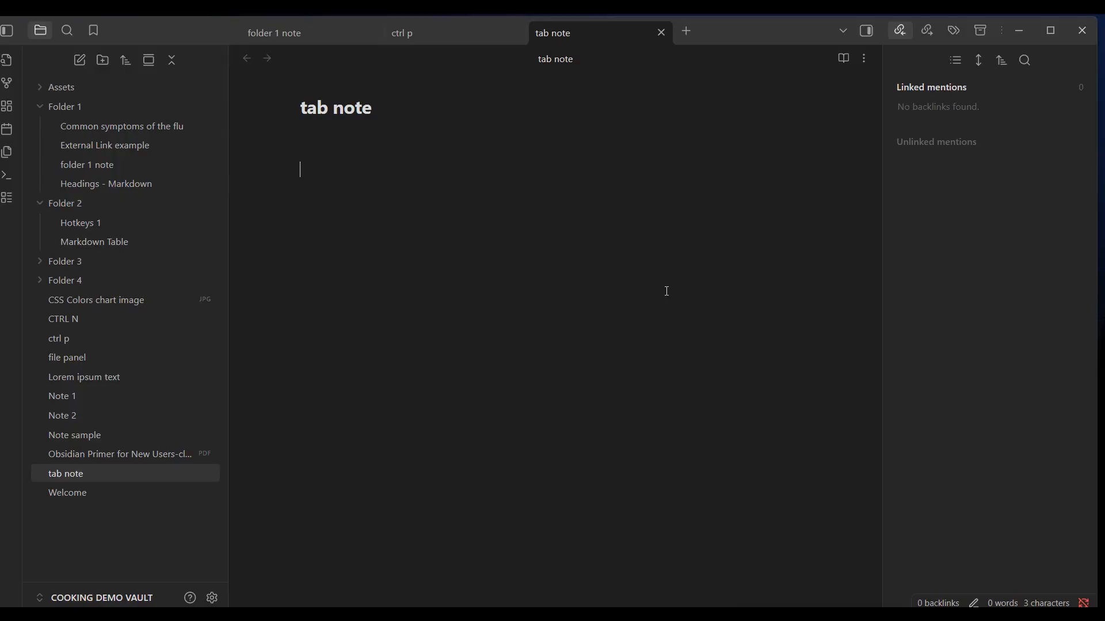
- Add a level-1 Markdown heading "Text" to the body of tab note, with the line "normal text" above it
text(# Text)
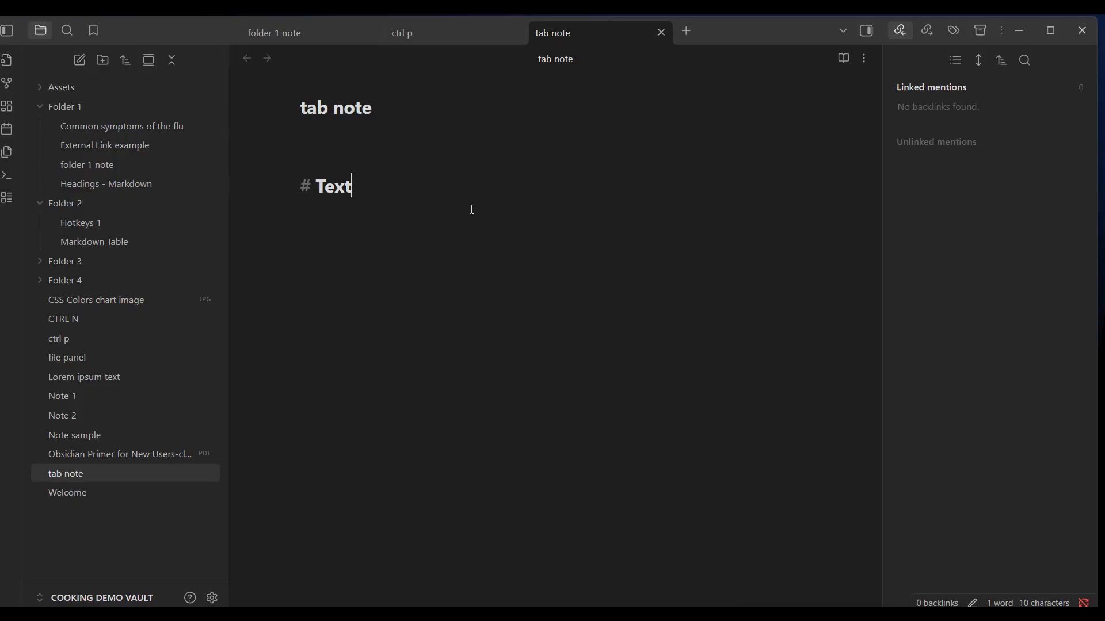
key(Return)
click(313, 155)
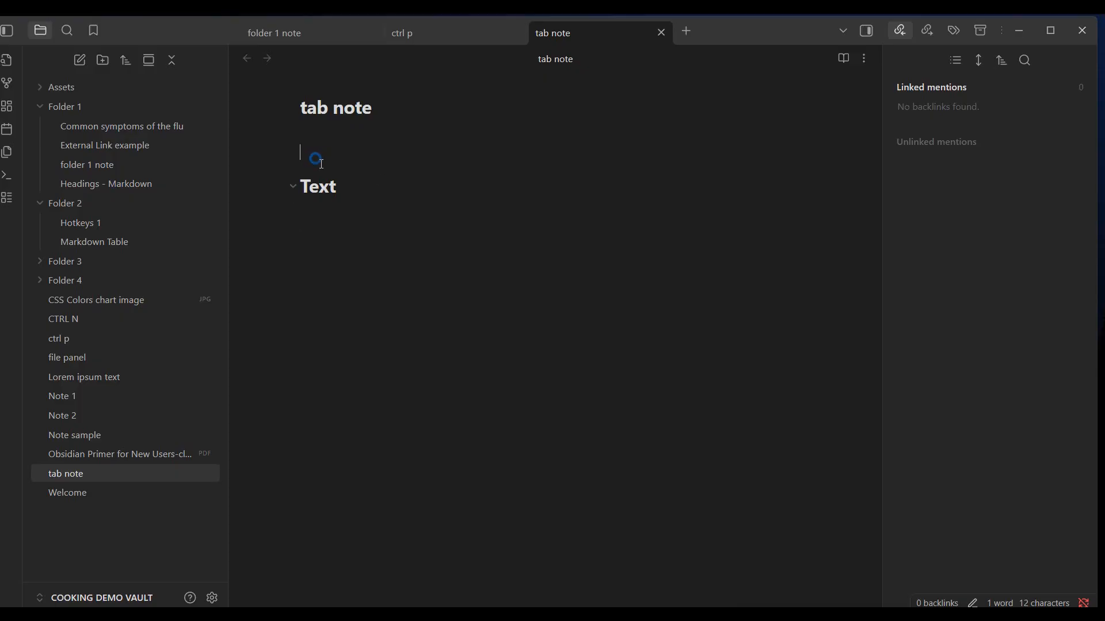
key(Return)
text(n)
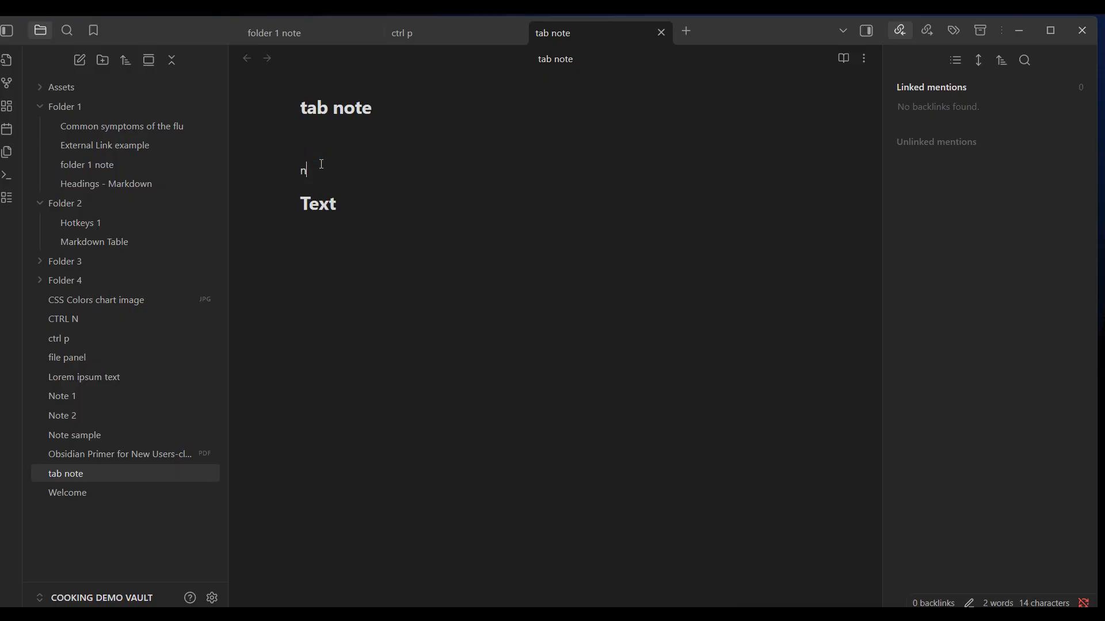
text(ormal text)
- Add a level-2 Markdown heading "Text" below the level-1 heading in tab note
click(438, 249)
text(## Text)
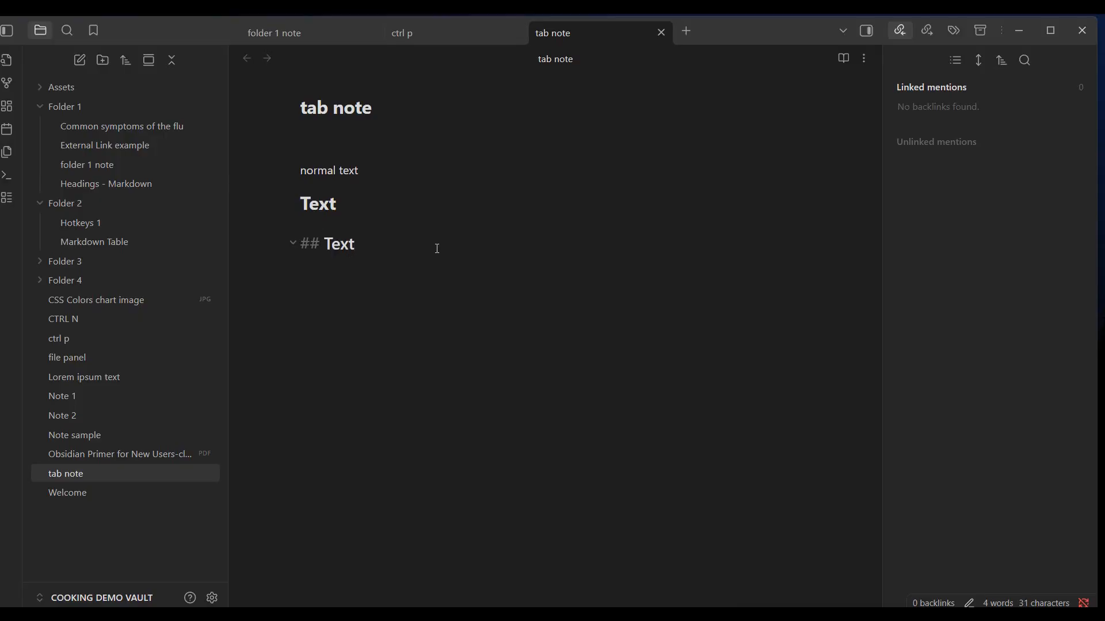
- Add level-3 and level-4 Markdown headings "Text" below the level-2 heading in tab note, separated by blank lines
key(Return)
key(Return)
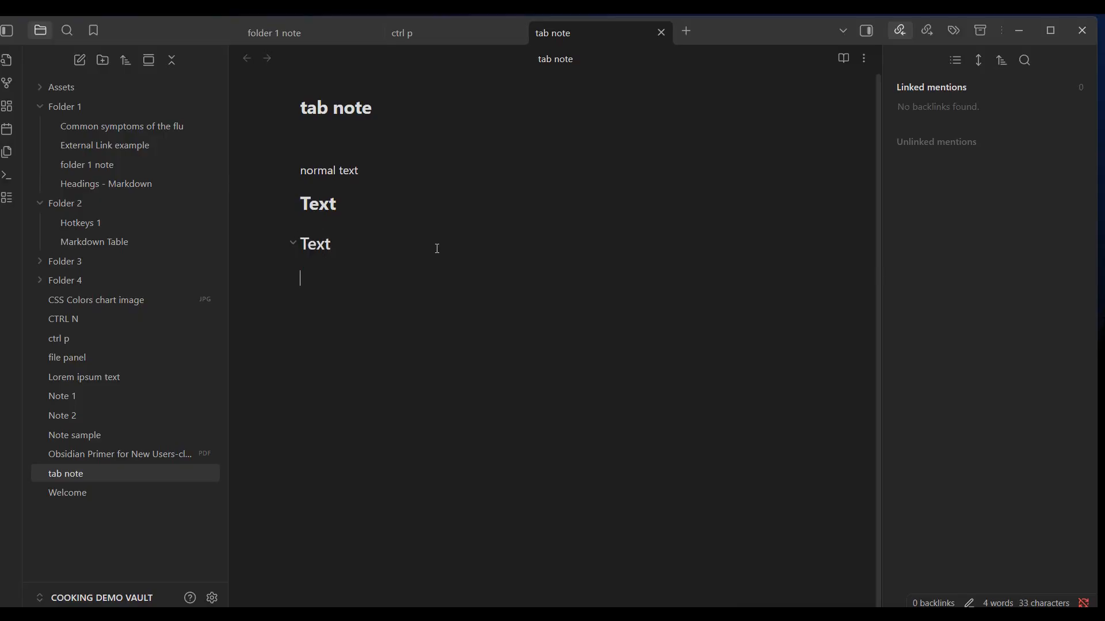
text(### Text)
key(Return)
key(Return)
text(####)
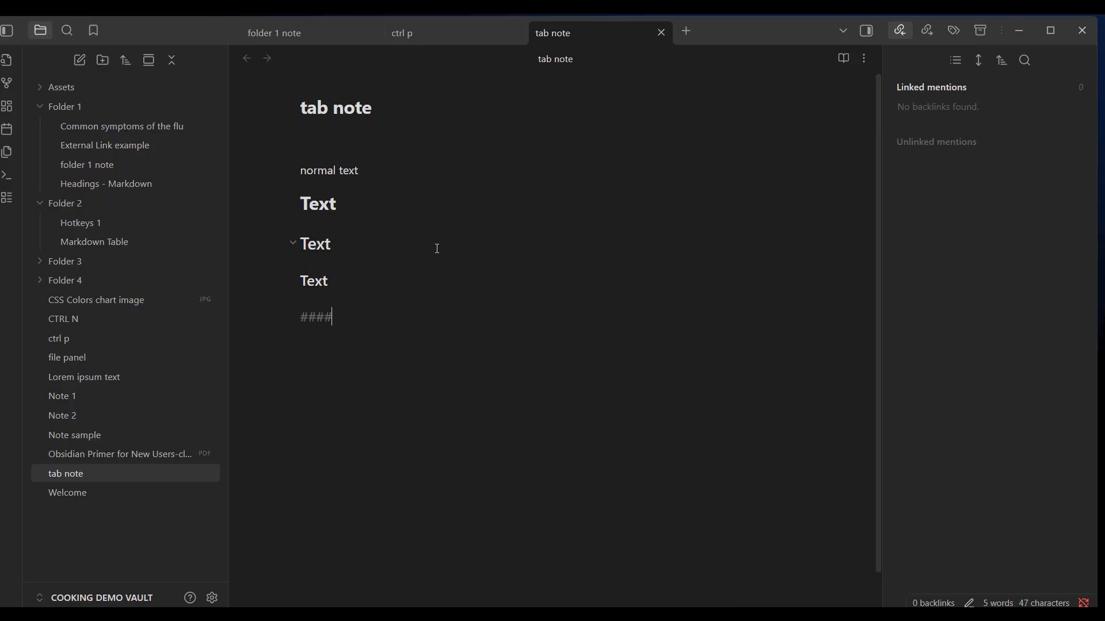
text( Text)
- Add level-5 and level-6 Markdown headings "Text" below the level-4 heading in tab note
key(Return)
key(Return)
text(#####)
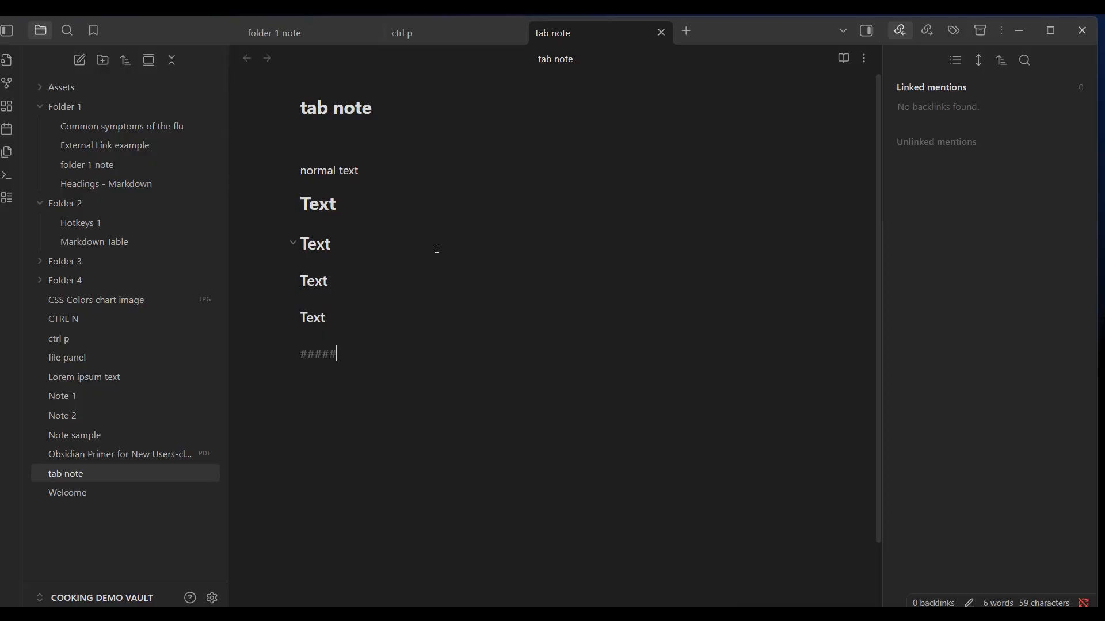
text( Text)
key(Return)
text(##)
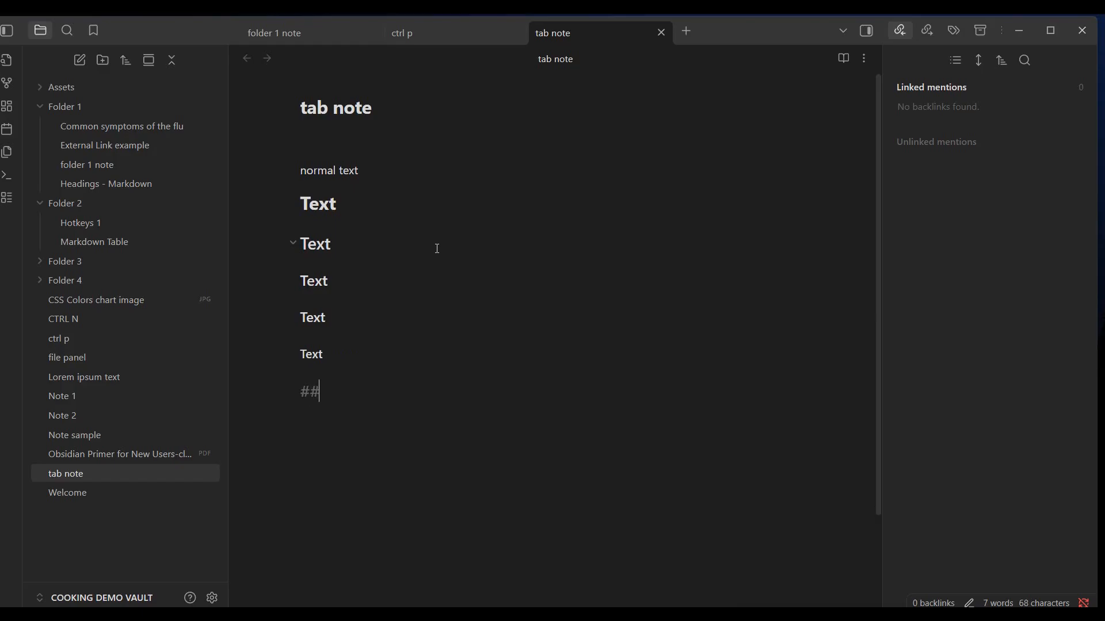
text(#### Text)
- Add a plain, unformatted line "Text" below the level-6 heading in tab note
key(Return)
key(Return)
text(Text)
key(Return)
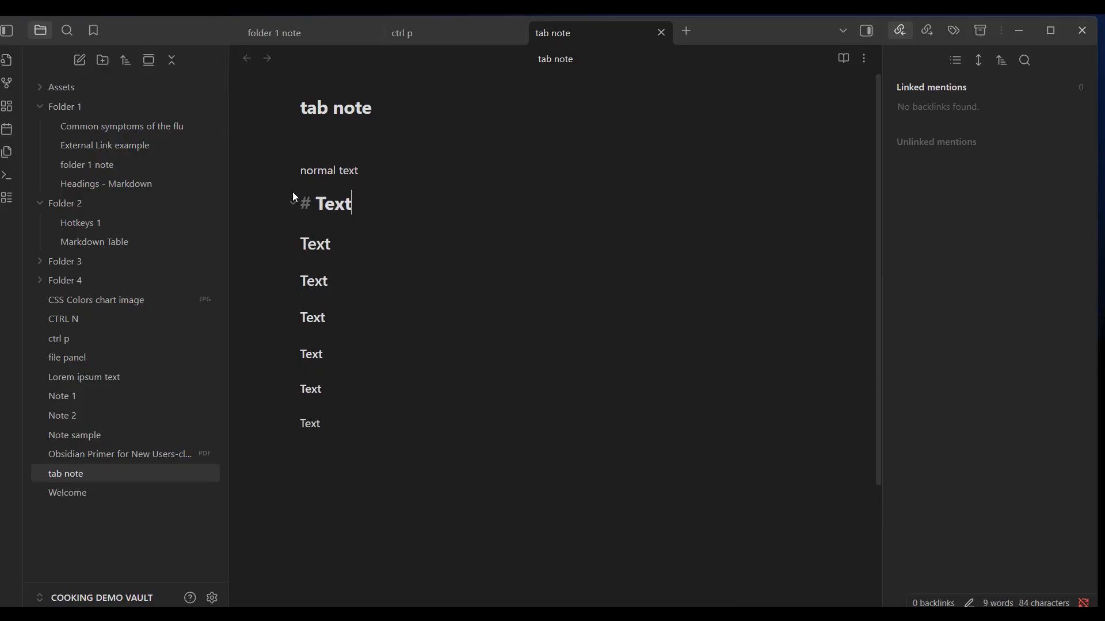
- Delete the entire body of tab note, including the "normal text" line and all the sample headings
drag(290, 196, 333, 392)
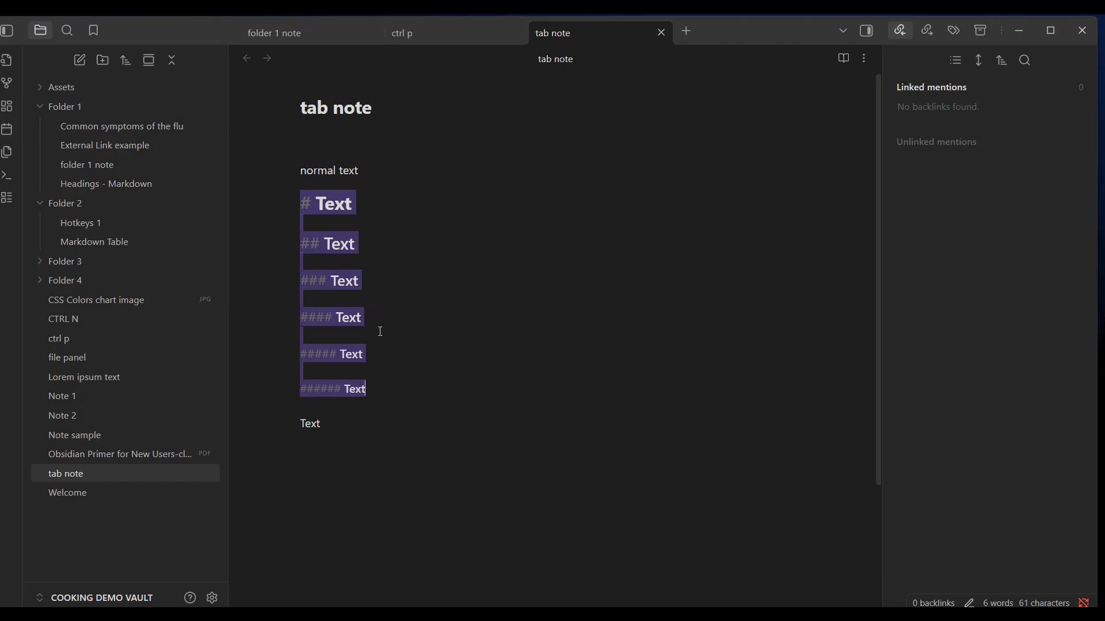
click(394, 432)
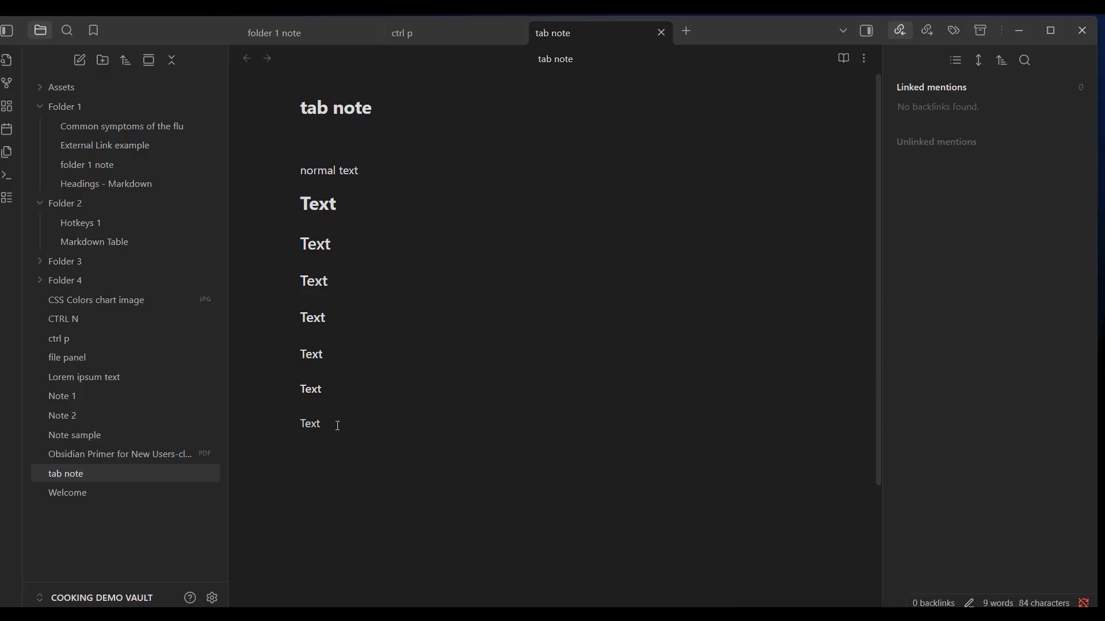
drag(337, 425, 280, 149)
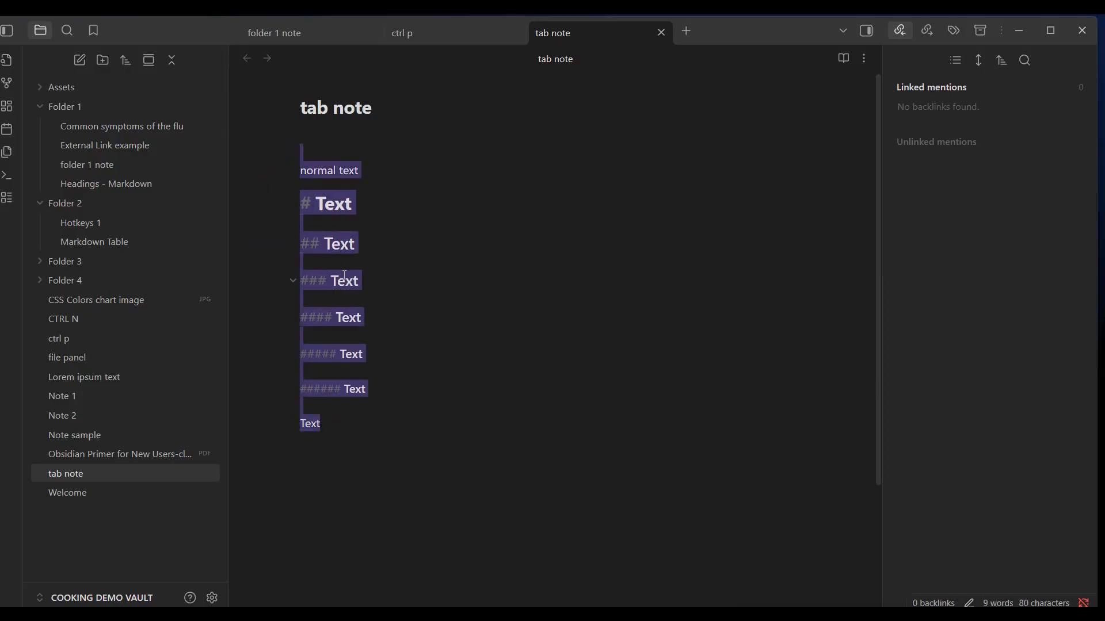
key(BackSpace)
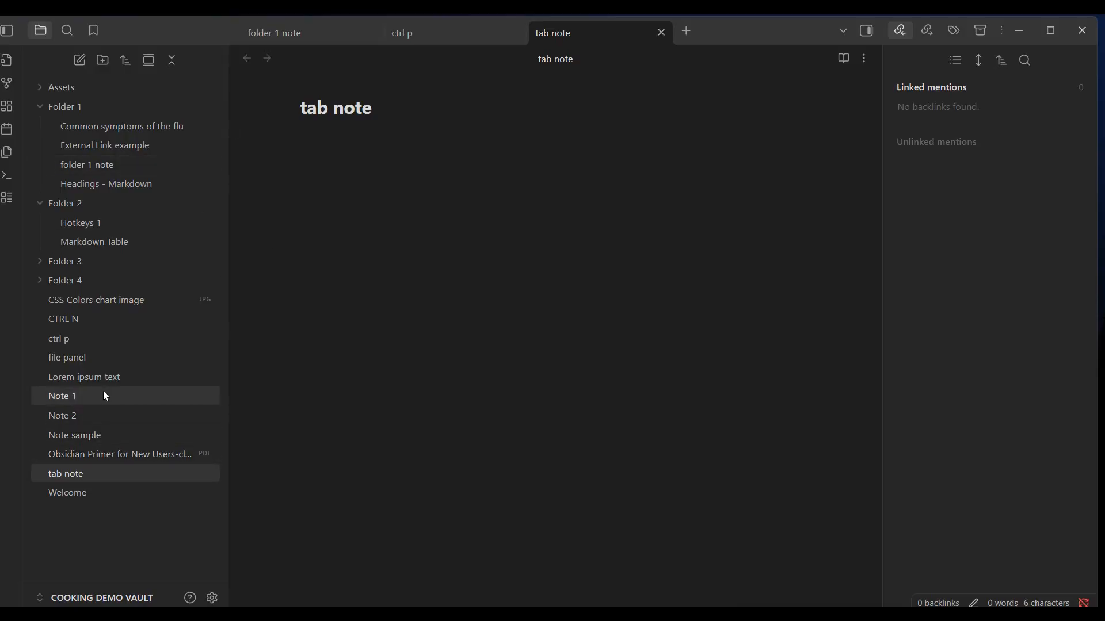
- Copy the paragraph under "Lorem ipsum #1" in the Lorem ipsum text note and paste it into the body of Note 1
click(96, 377)
drag(656, 291, 282, 215)
right_click(392, 251)
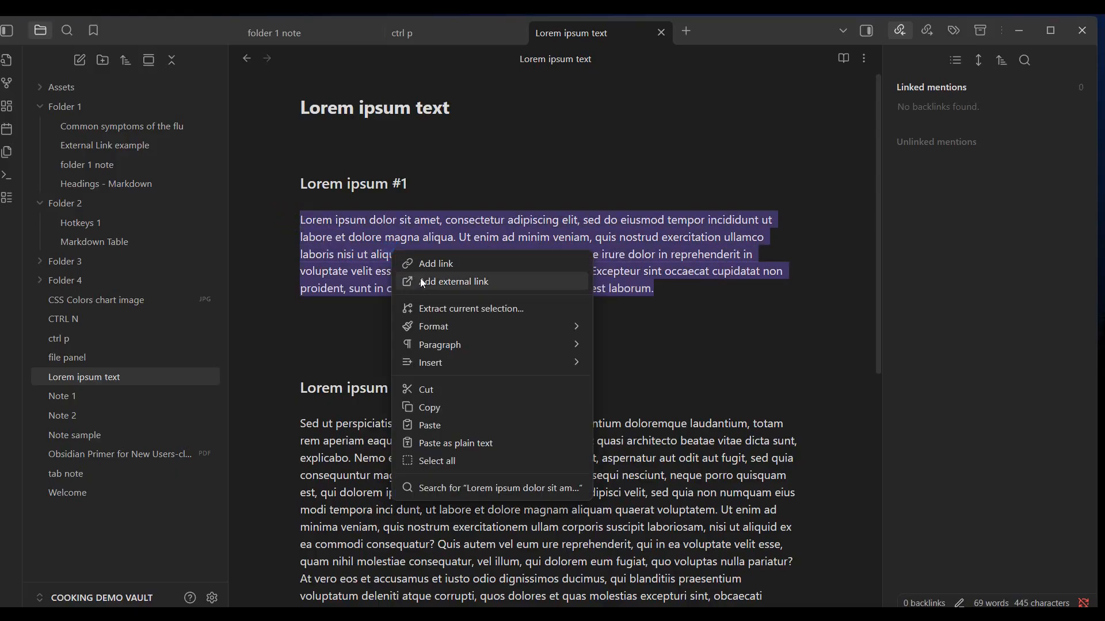
click(423, 404)
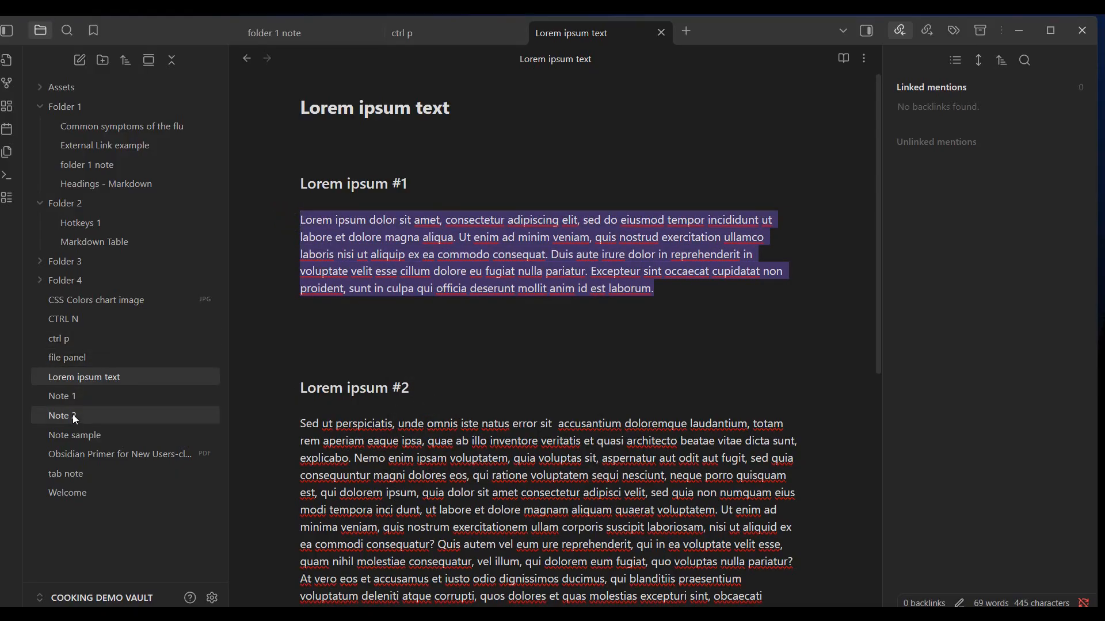
click(73, 397)
key(Return)
key(Return)
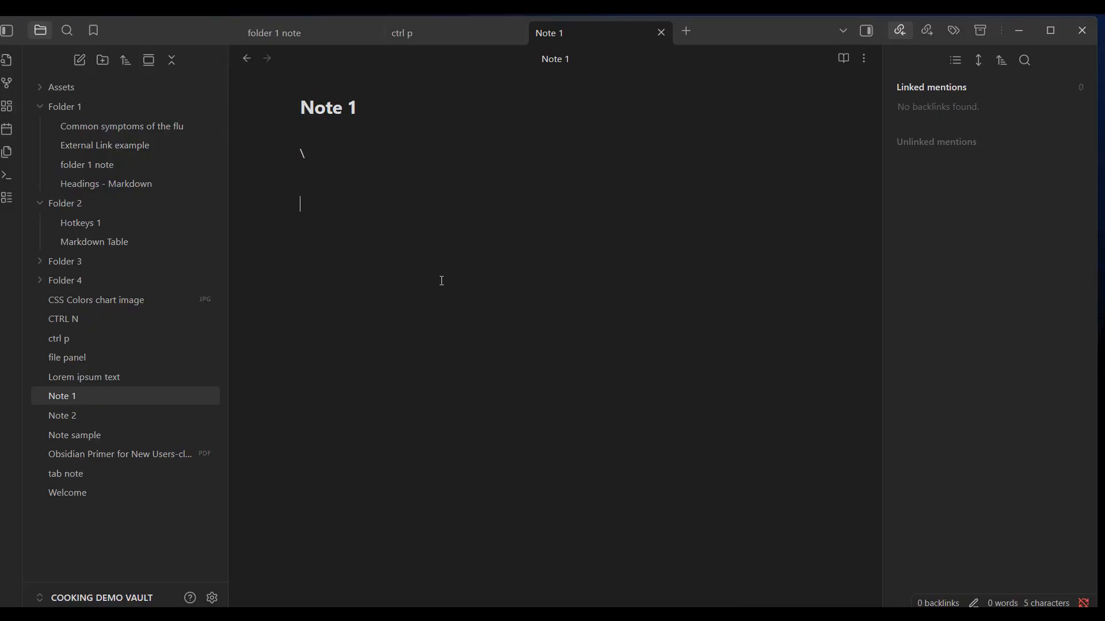
key(ctrl+v)
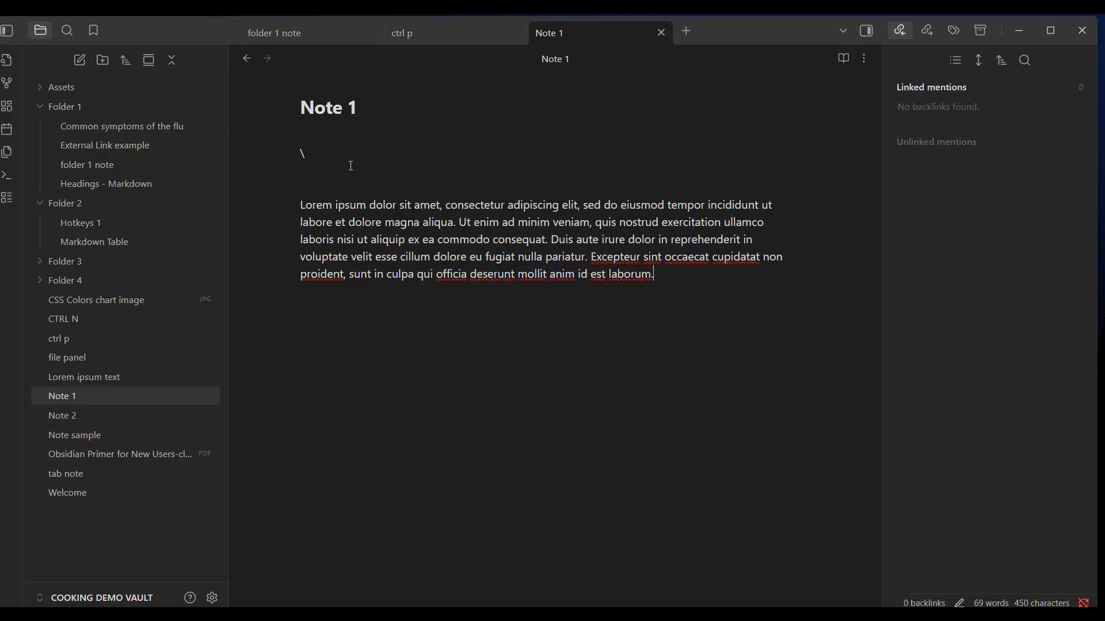
- Remove the stray backslash from Note 1 and add a level-3 heading "Paragraph Heading" above the pasted paragraph
click(329, 159)
key(BackSpace)
click(319, 193)
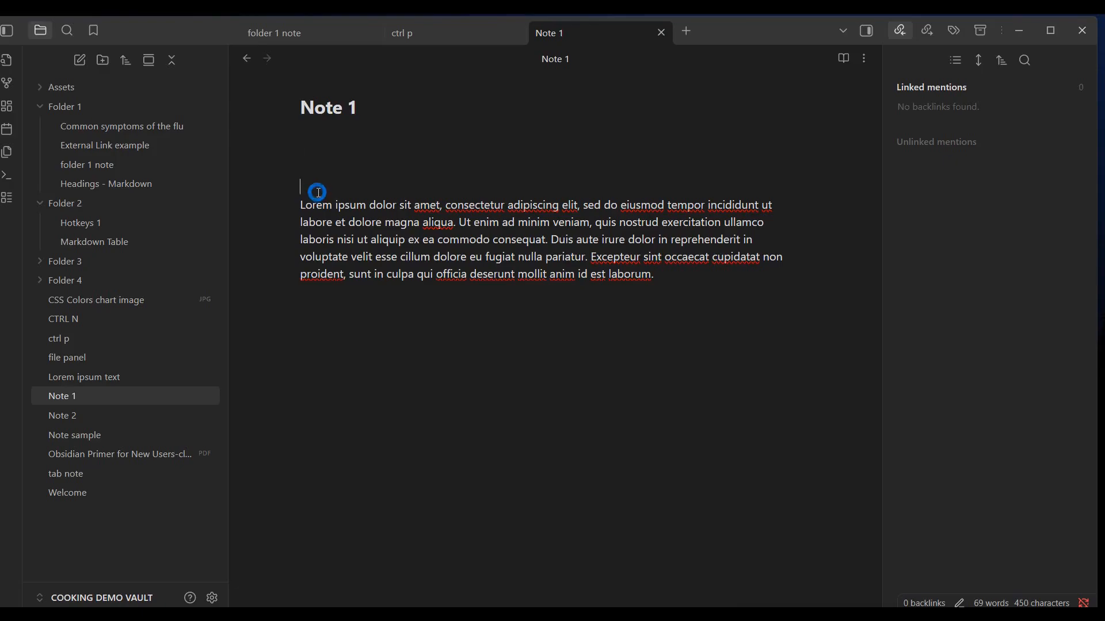
key(Return)
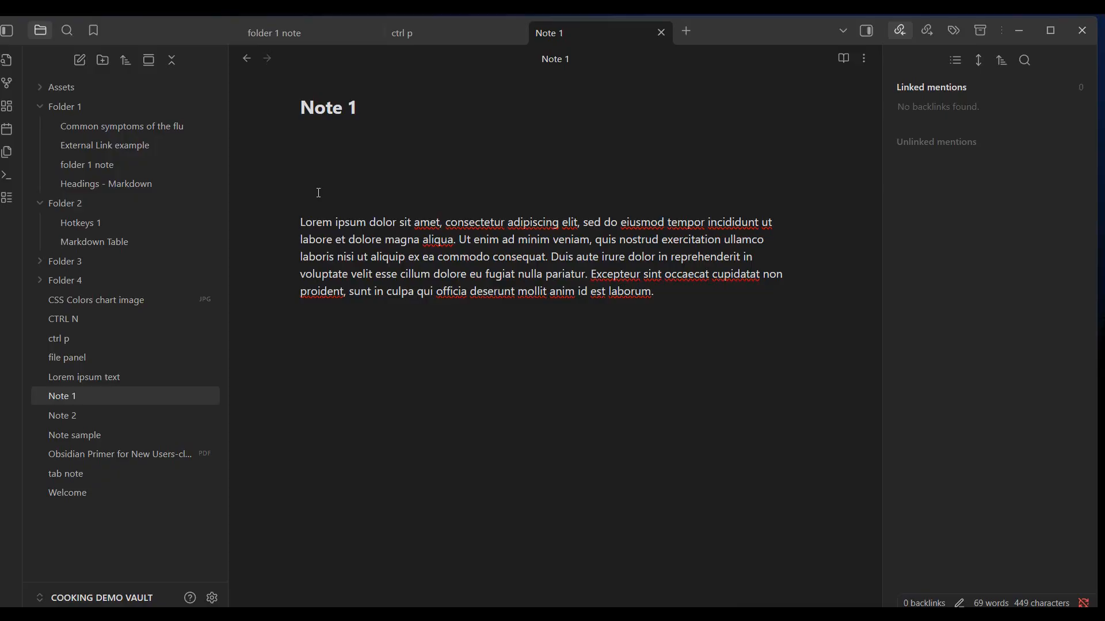
key(Return)
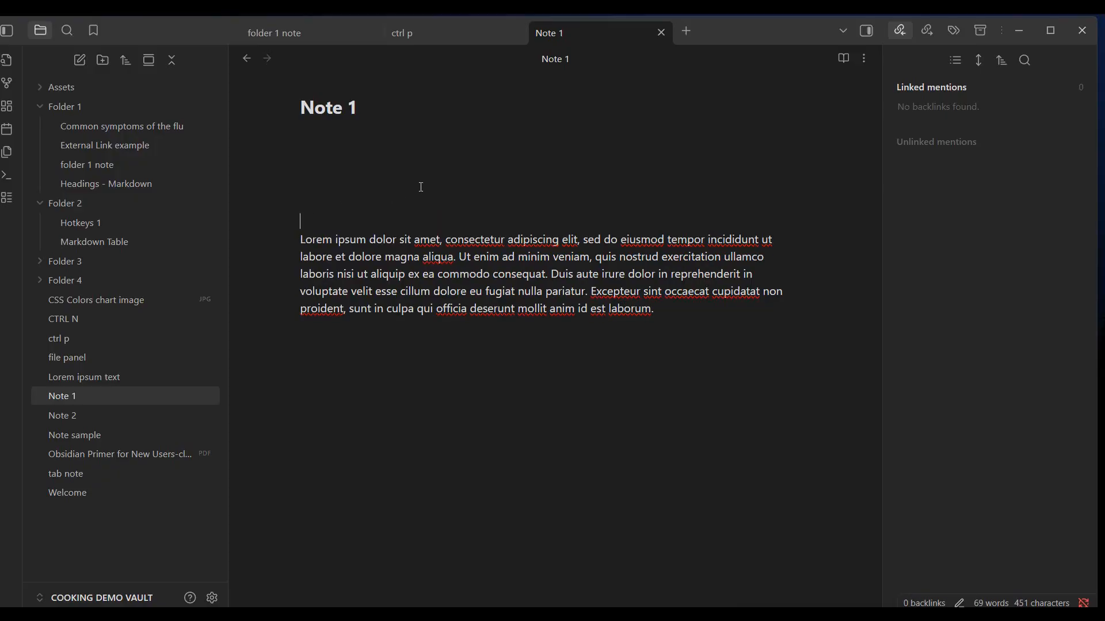
key(Up)
text(### Paragraph Heading)
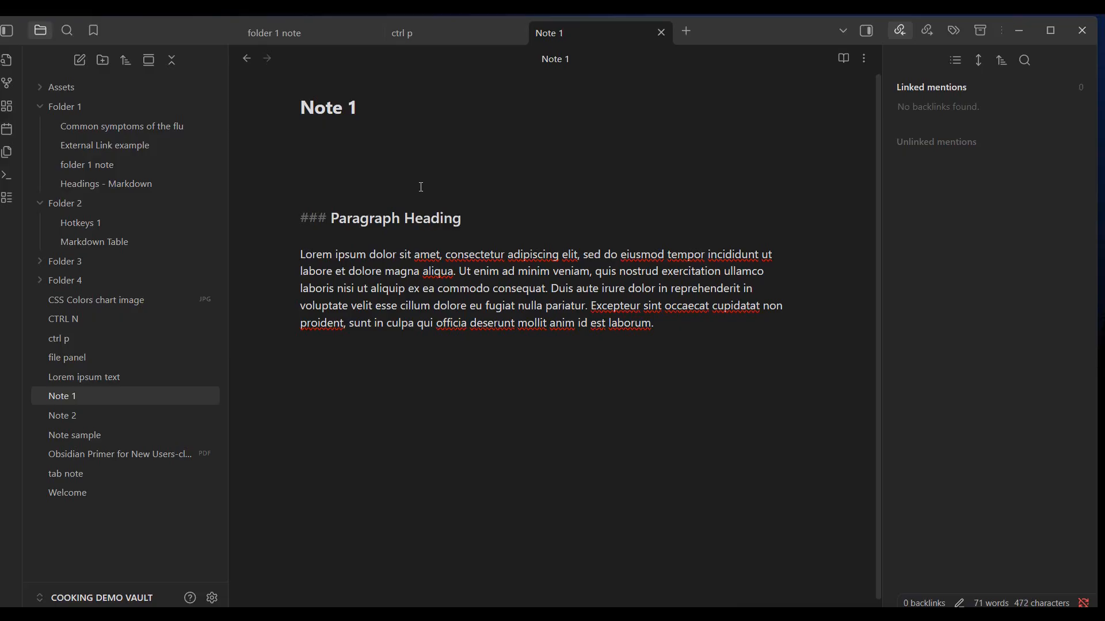
- Duplicate "Paragraph Heading" and its lorem ipsum paragraph below the original in Note 1
key(Down)
click(472, 375)
key(Return)
key(Return)
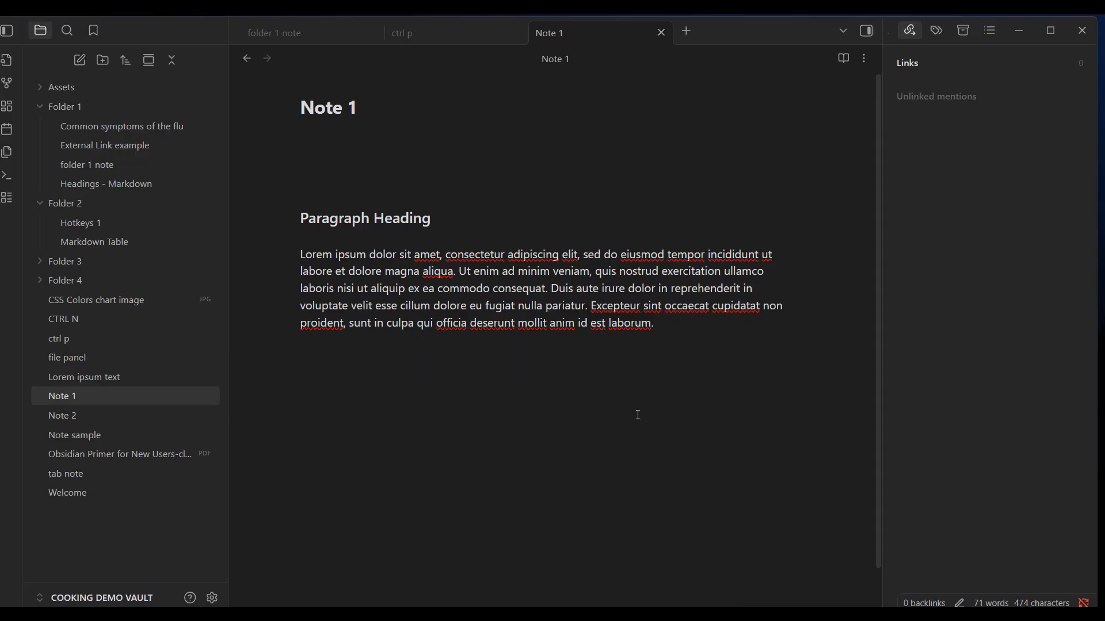
click(667, 326)
drag(668, 326, 288, 217)
right_click(361, 289)
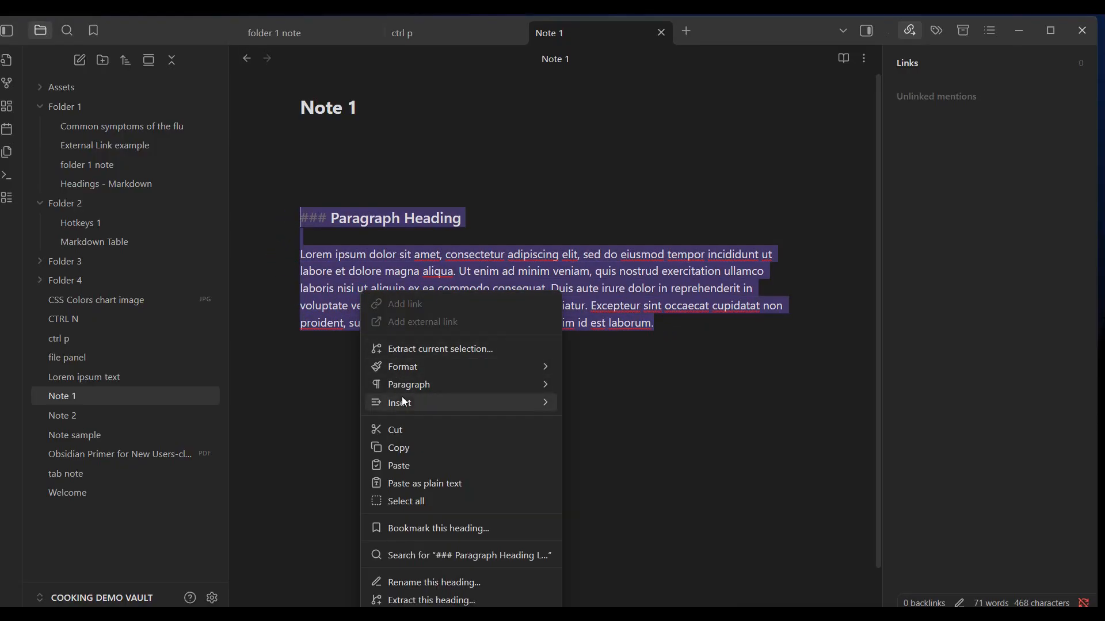
click(402, 449)
click(377, 408)
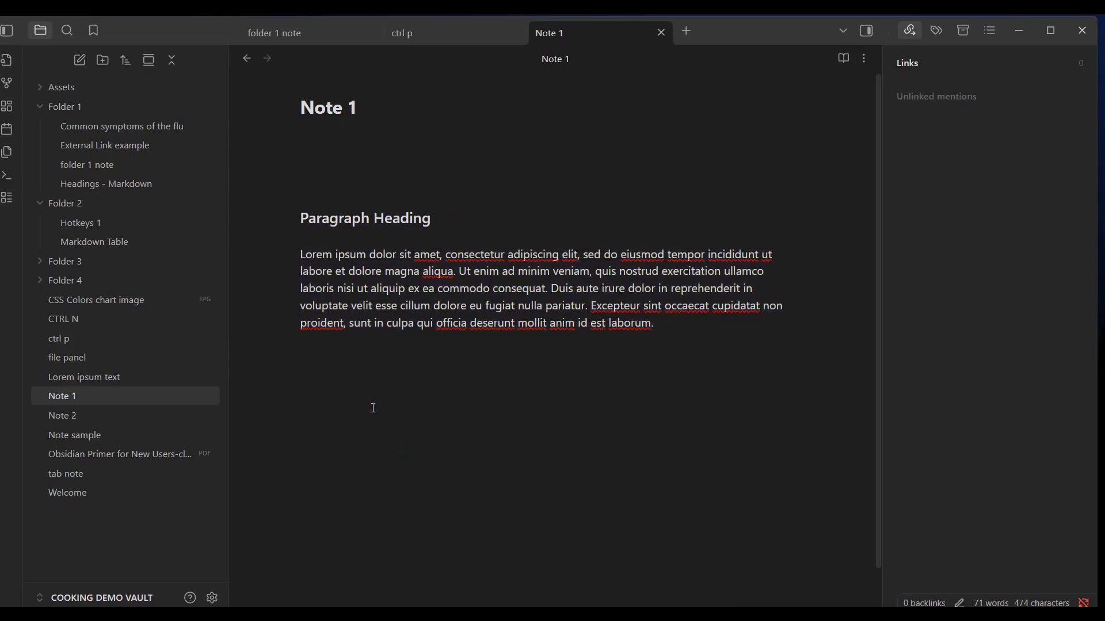
key(ctrl+v)
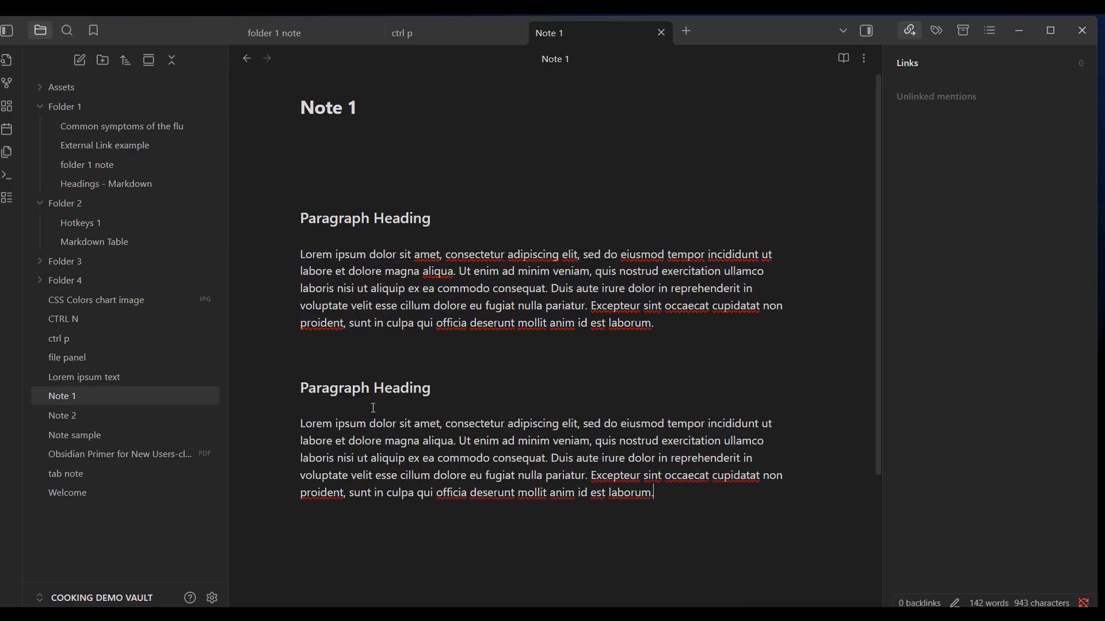
- Paste a third copy of the heading and paragraph below the second one, separated by a blank line
key(Return)
key(Return)
key(ctrl+v)
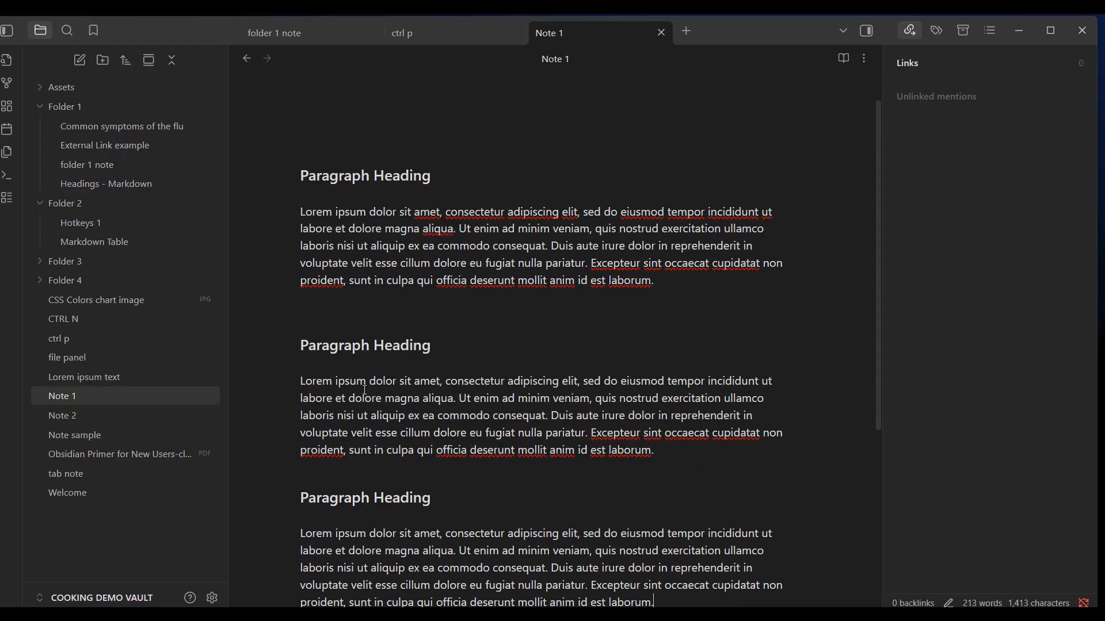
- Number the three headings in order as "Paragraph 1 Heading", "Paragraph 2 Heading" and "Paragraph 3 Heading"
click(370, 175)
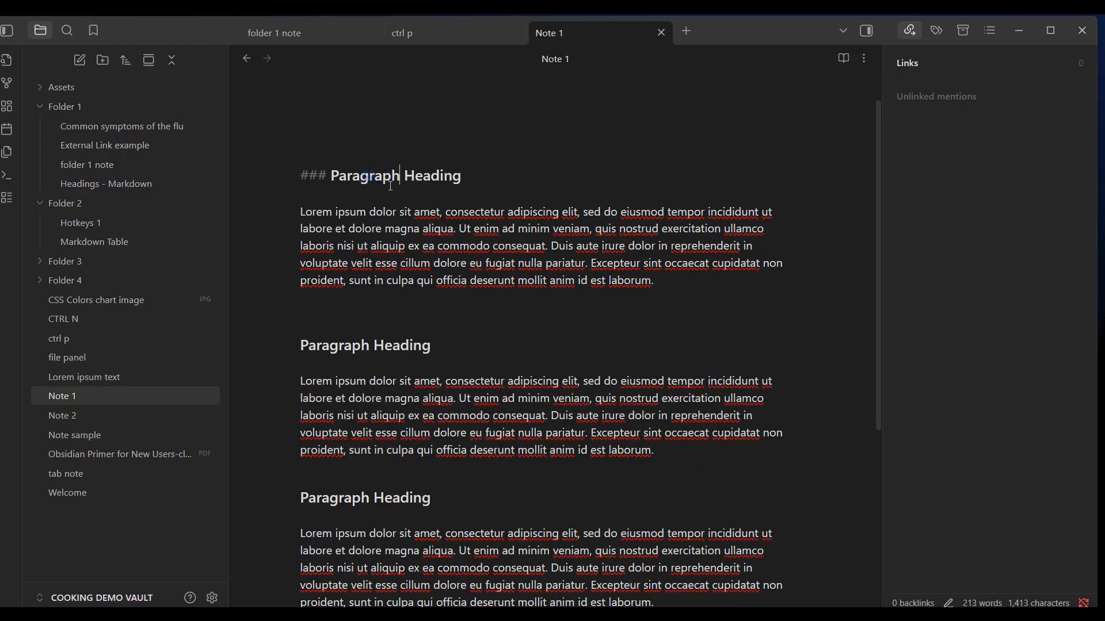
text(1)
click(369, 345)
text(2)
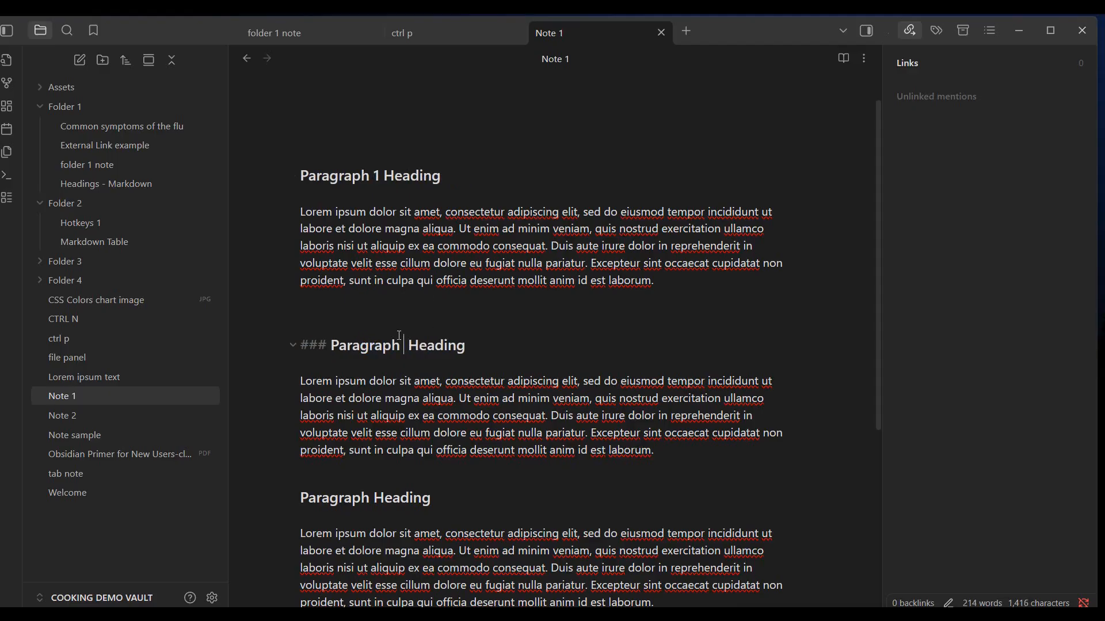
click(373, 497)
text(3)
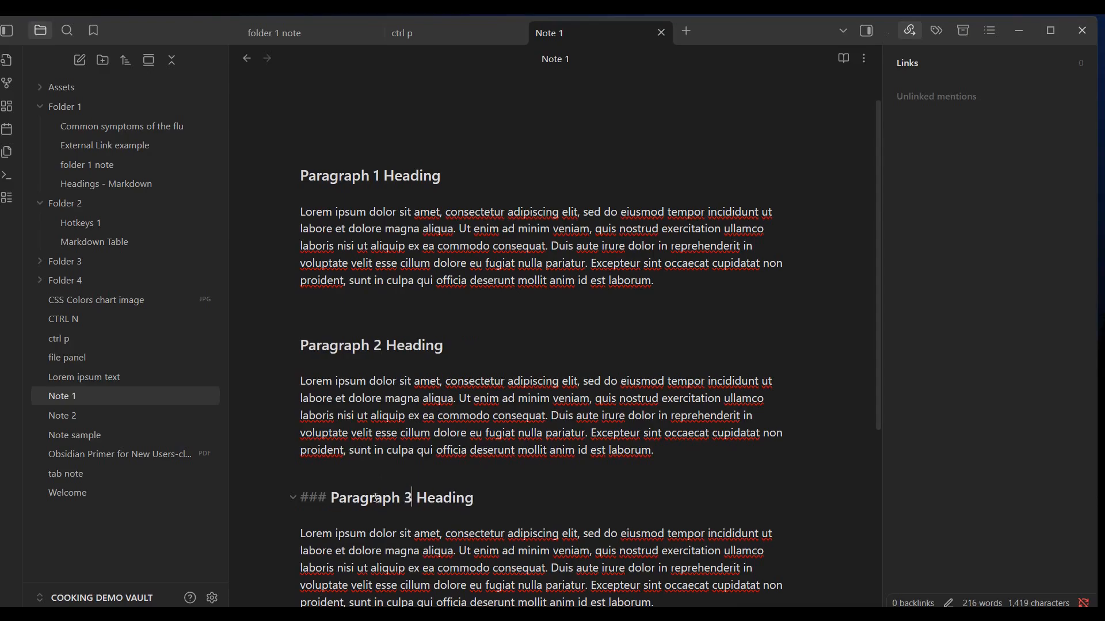
- Add three line breaks after the paragraph under Paragraph 3 Heading at the end of Note 1
scroll(447, 525, down, 2)
click(426, 532)
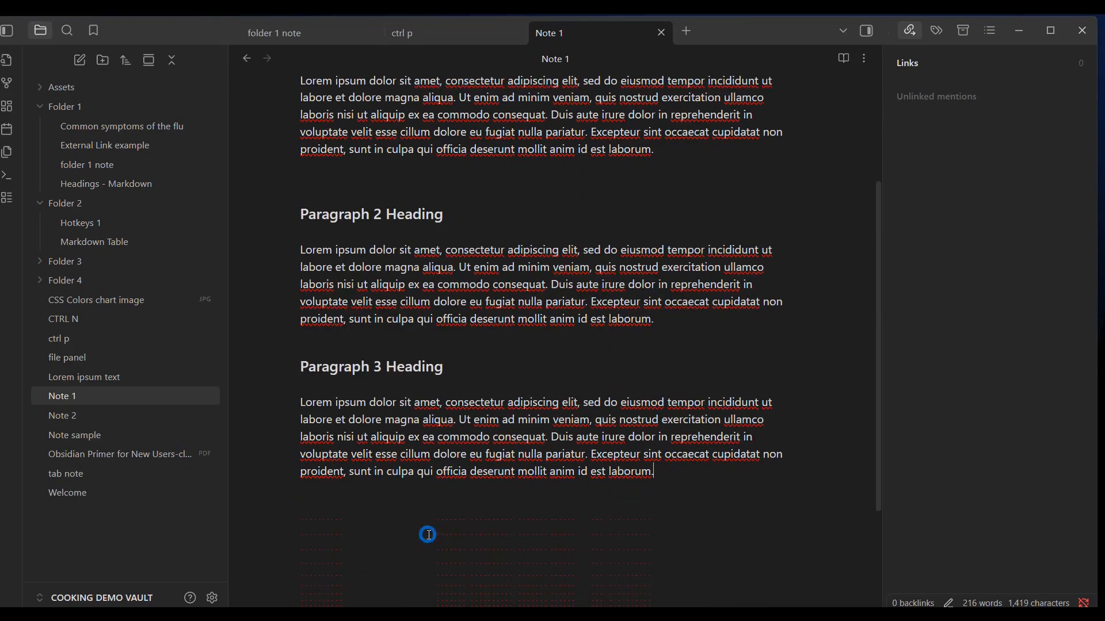
key(Return)
key(Return)
key(Return)
scroll(610, 474, up, 3)
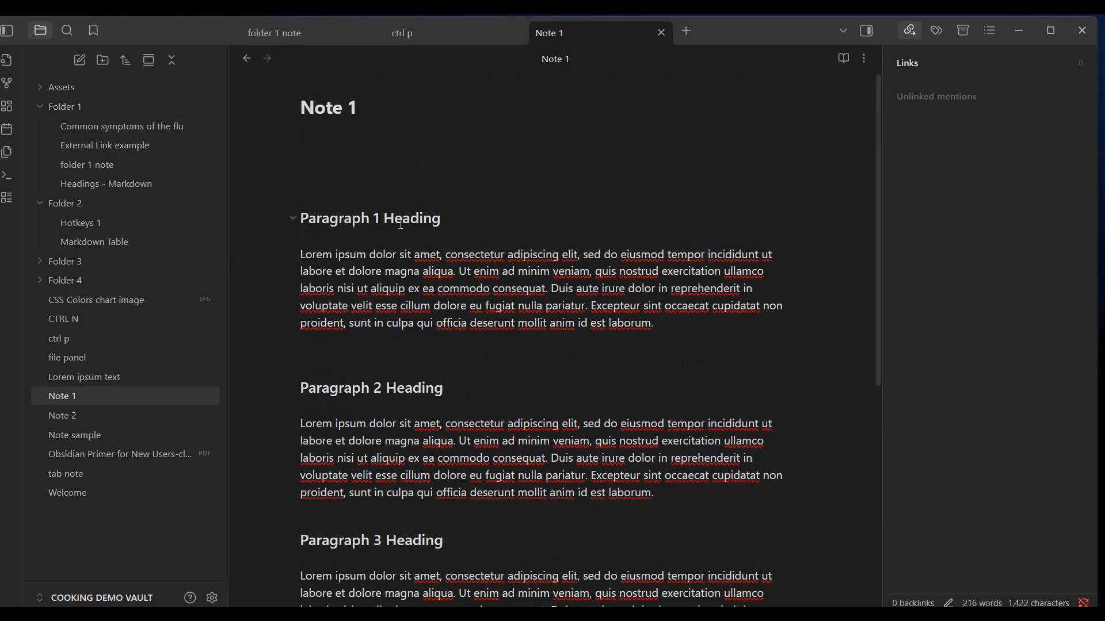
- Delete two blank lines above Paragraph 1 Heading in Note 1
click(376, 175)
key(Delete)
key(Delete)
click(353, 318)
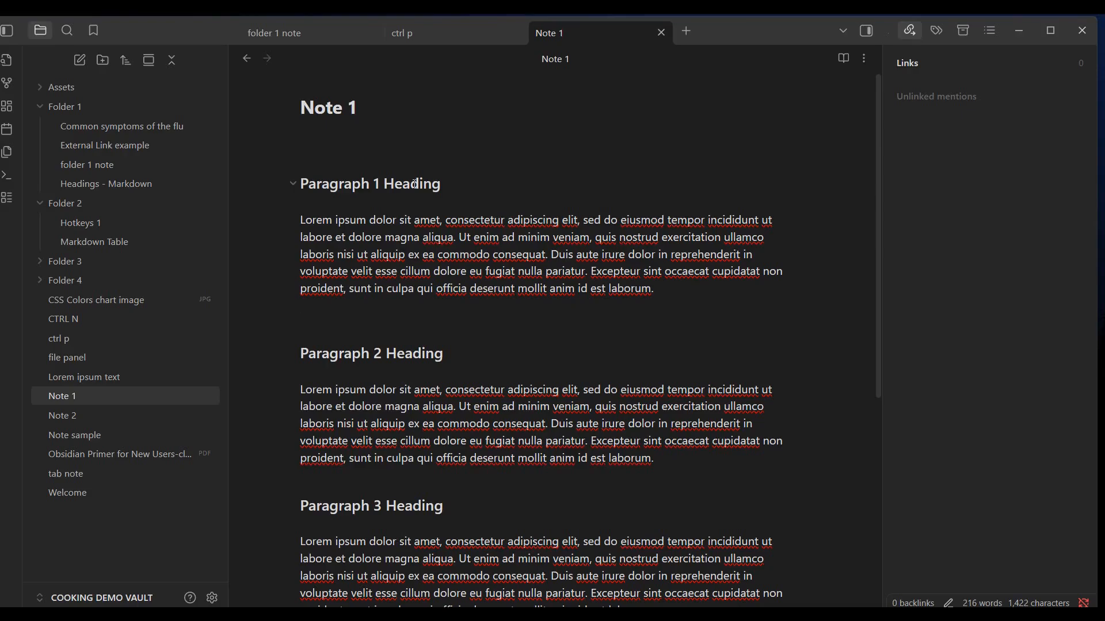
- Show the outline of Note 1 and use it to jump to Paragraph 3 Heading
click(991, 32)
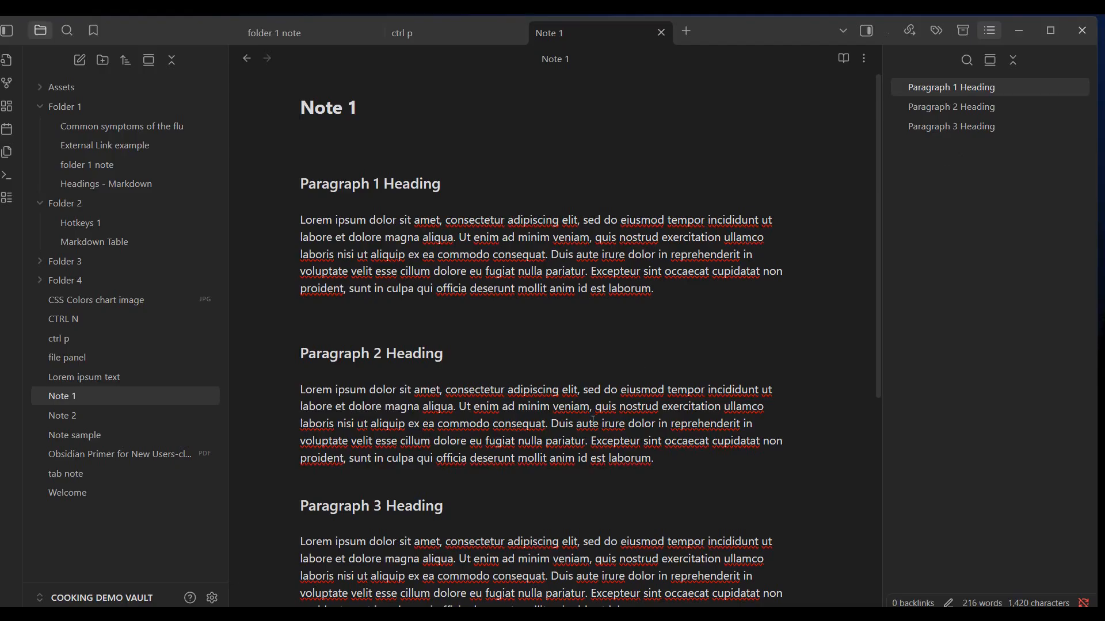
click(961, 125)
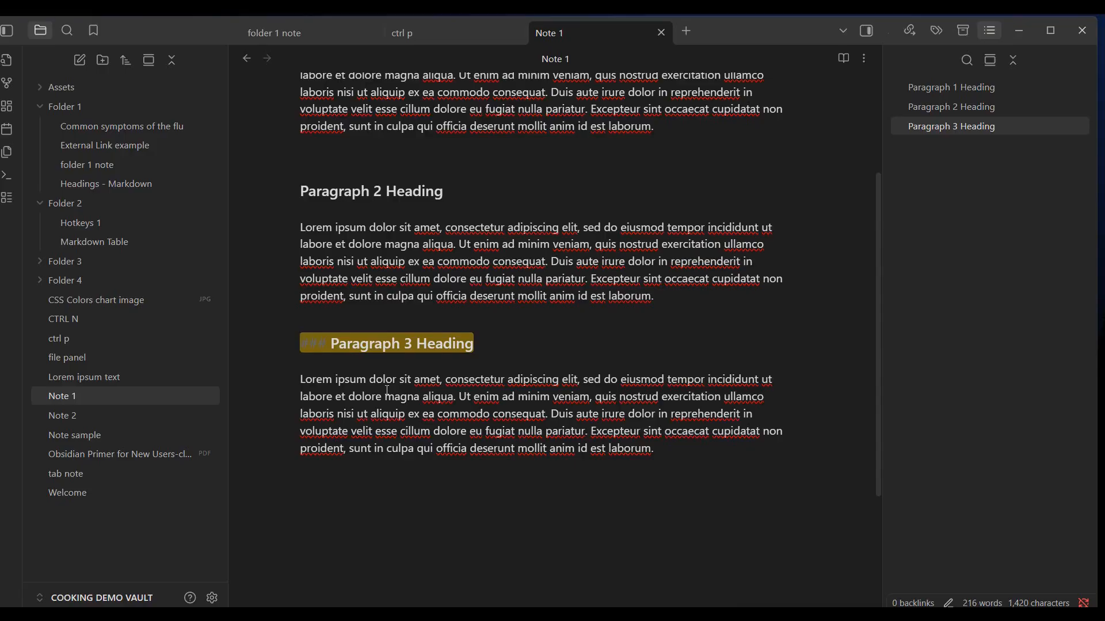
- Paste another copy of the "Paragraph Heading" section on a new line after the third paragraph
click(675, 450)
key(Return)
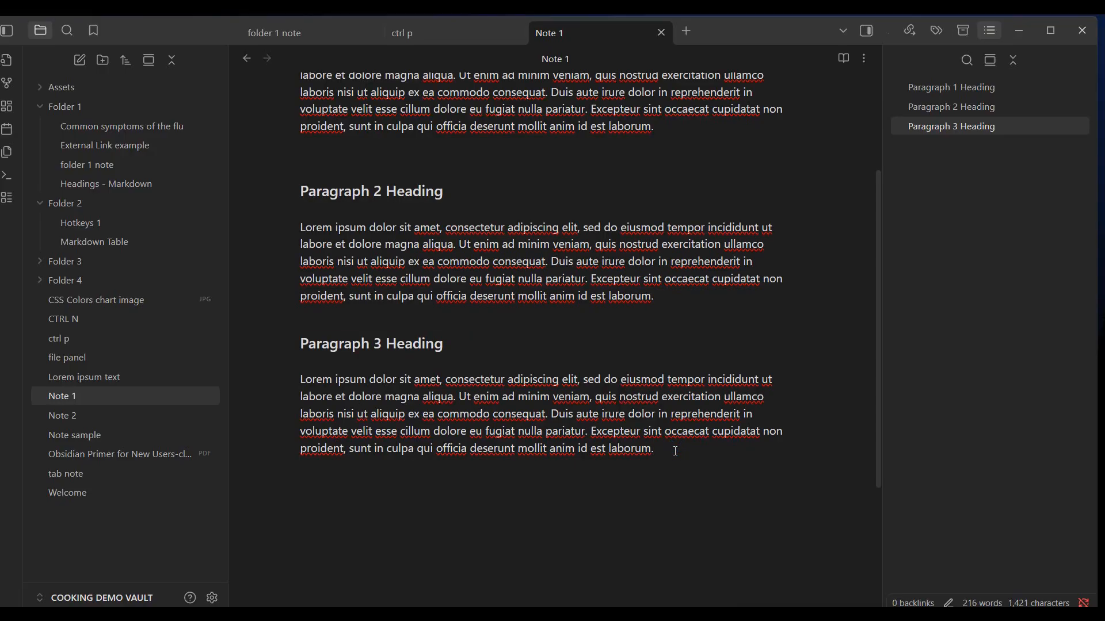
key(ctrl+v)
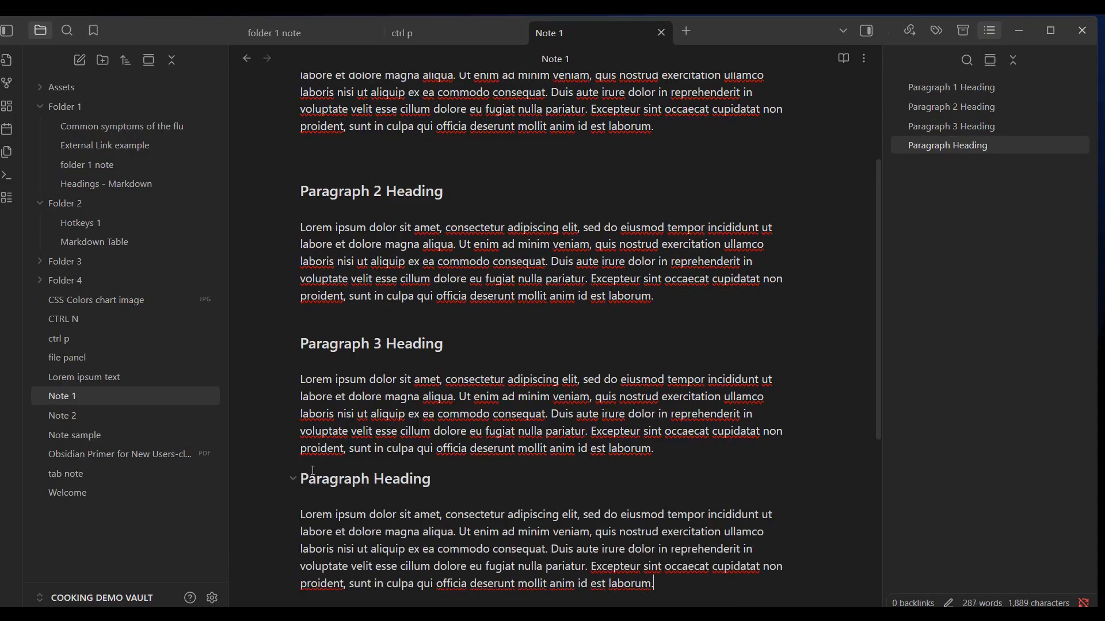
- Fold the newly pasted "Paragraph Heading" section and change its heading to level 2
click(295, 478)
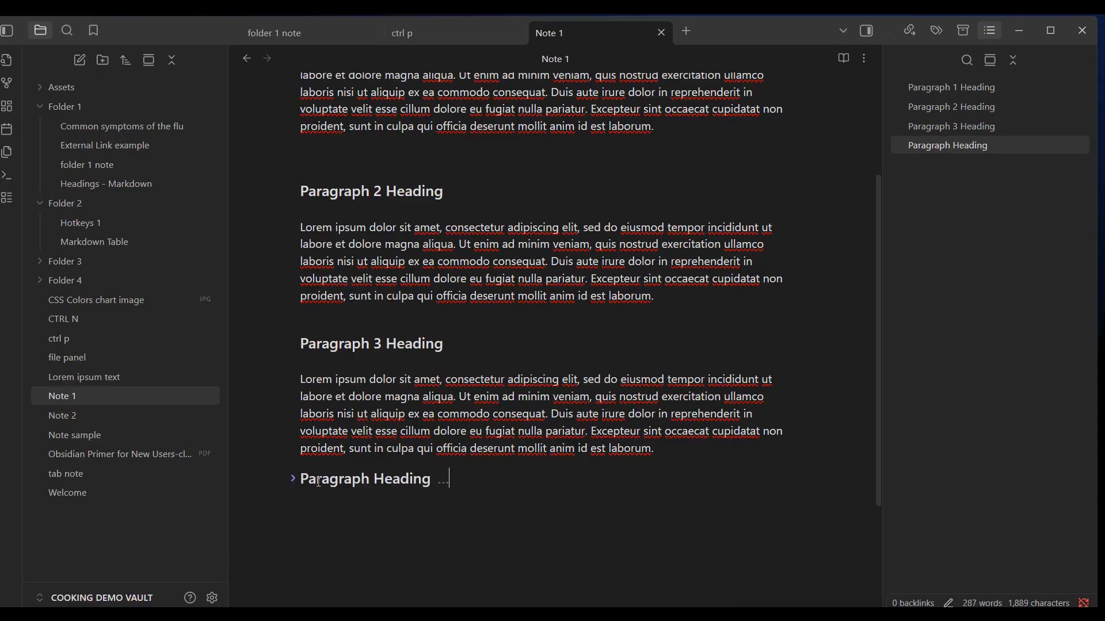
click(317, 482)
key(Left)
key(Left)
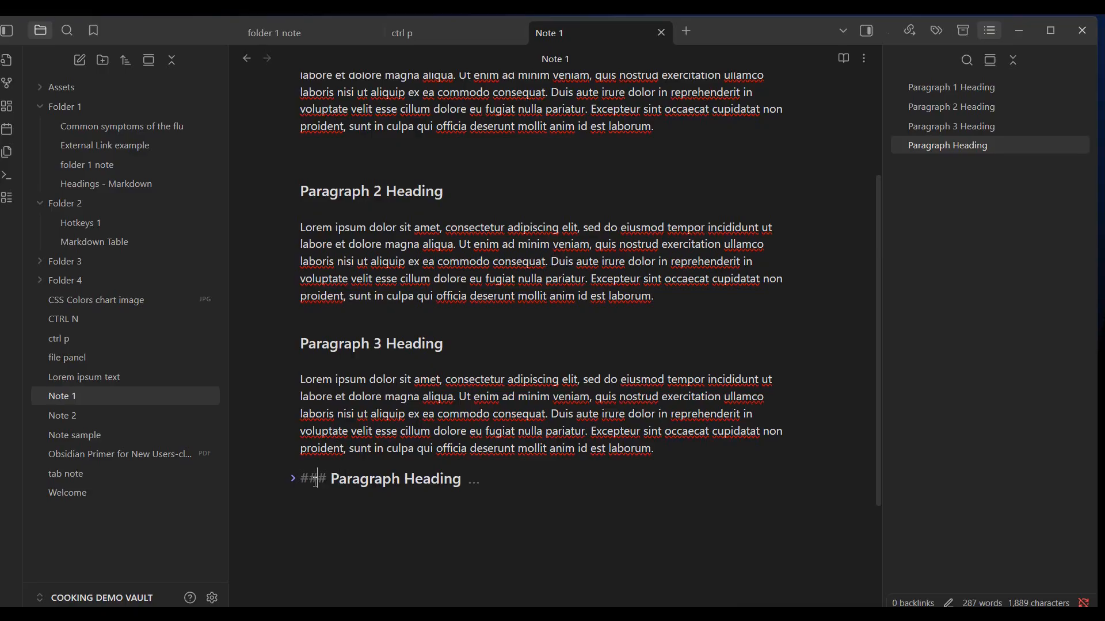
key(BackSpace)
key(BackSpace)
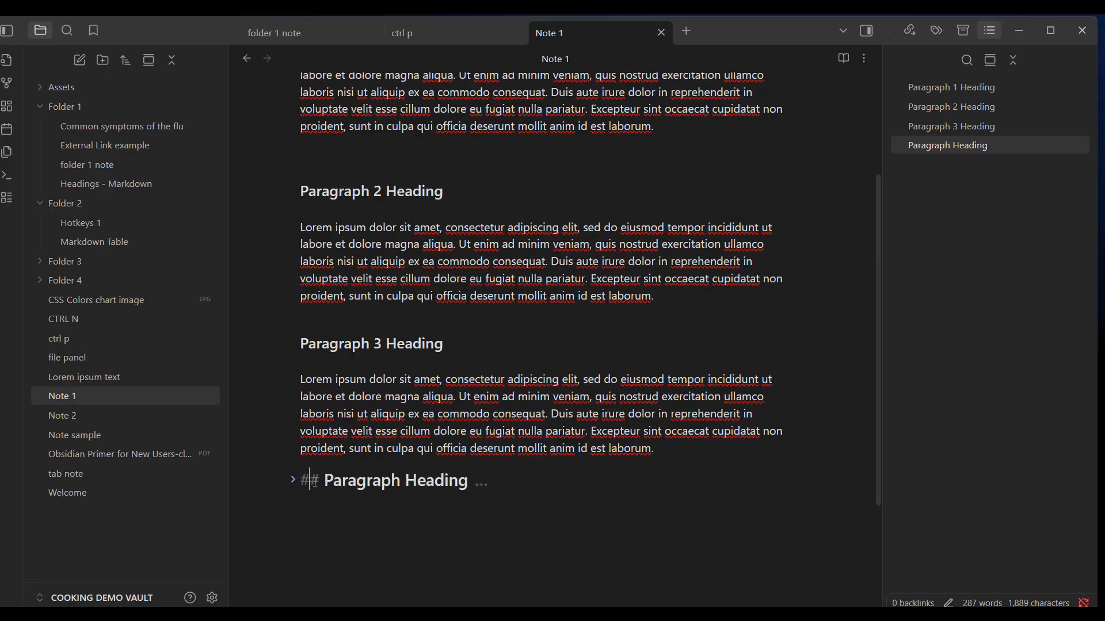
- Unfold the last "Paragraph Heading" section of Note 1 and delete two blank lines at the end of the note
click(374, 563)
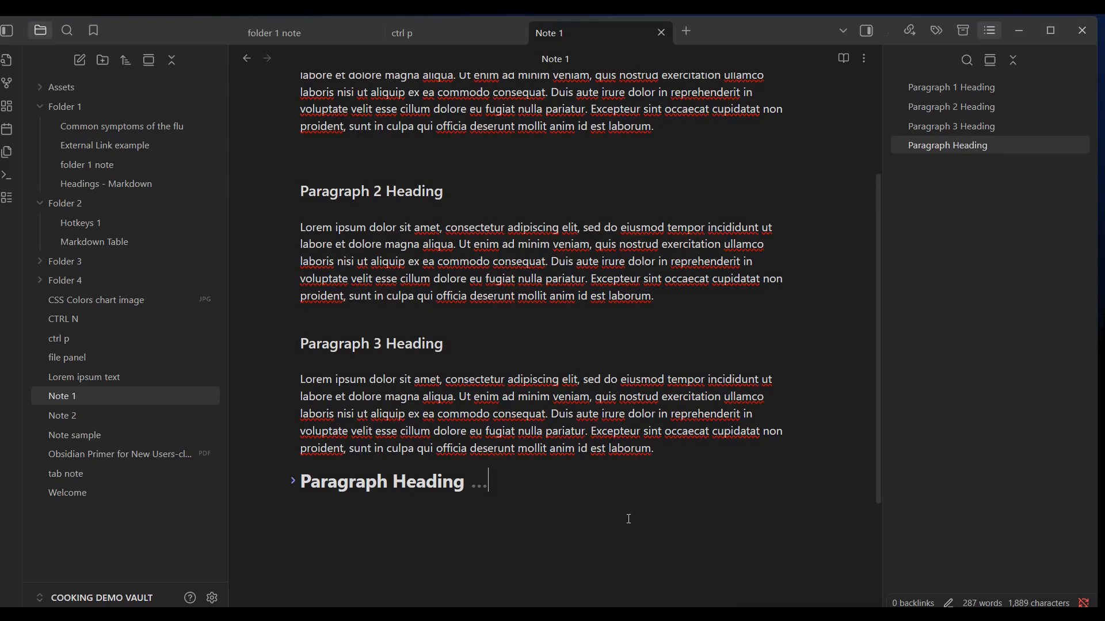
key(BackSpace)
key(BackSpace)
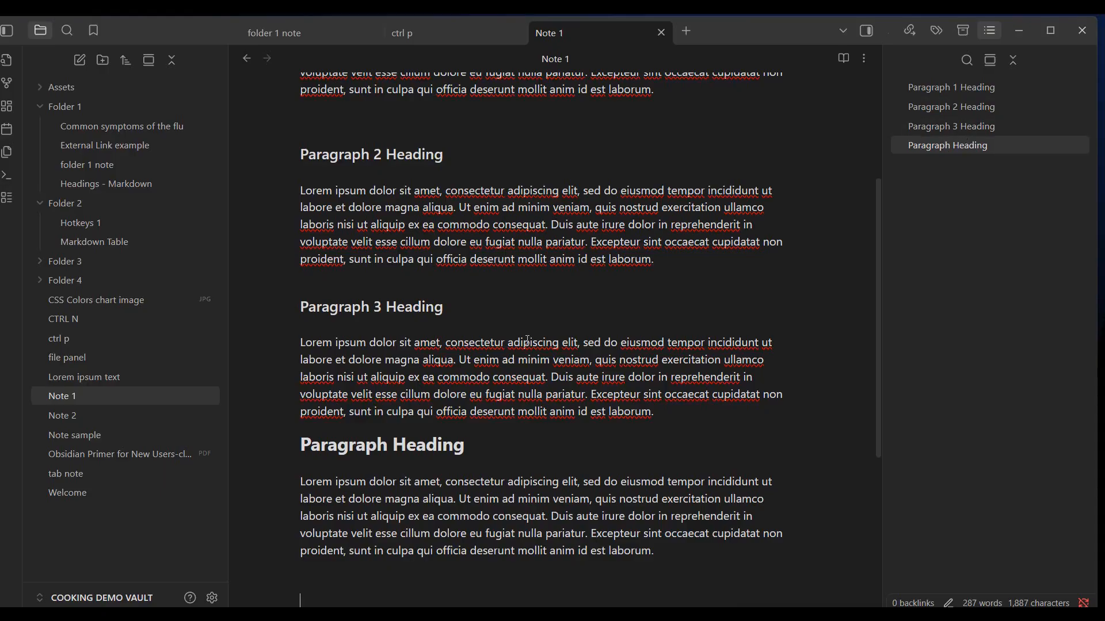
scroll(528, 340, up, 3)
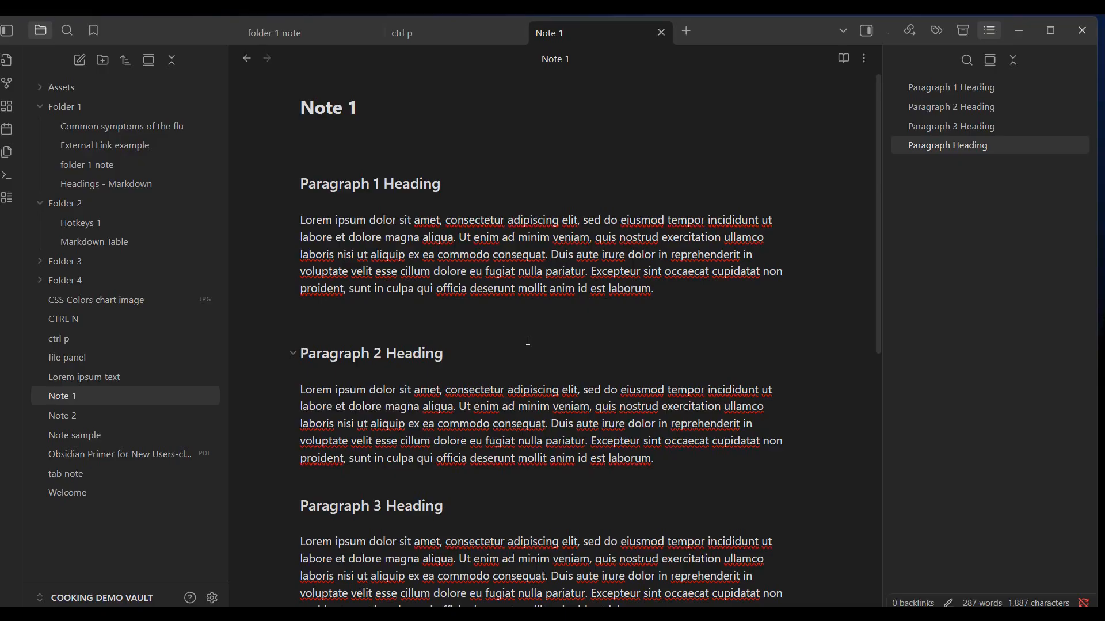
- Open Note 2 and write the word "text" in italics with single asterisks, leaving blank lines around it
click(69, 423)
key(Return)
key(Return)
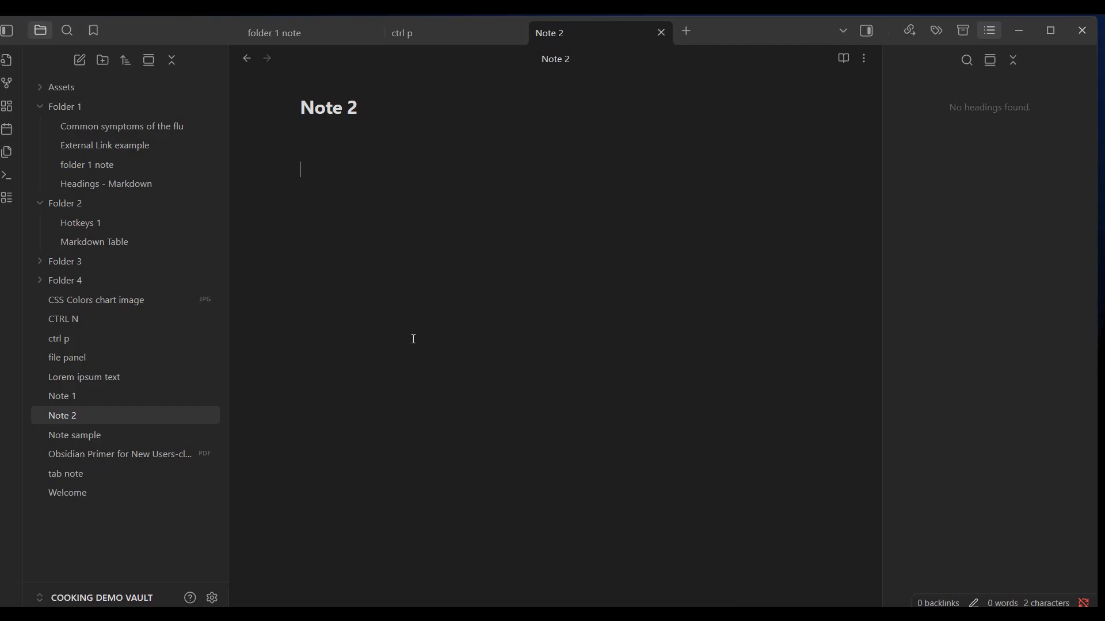
text(**)
text(text)
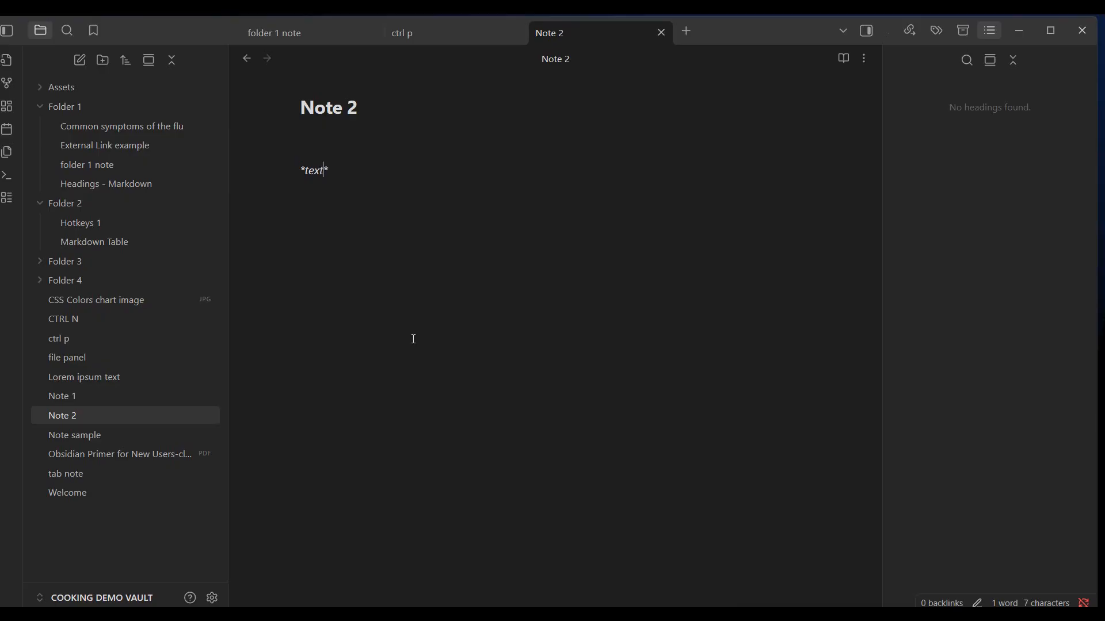
key(Return)
key(Up)
key(ctrl+Return)
key(Return)
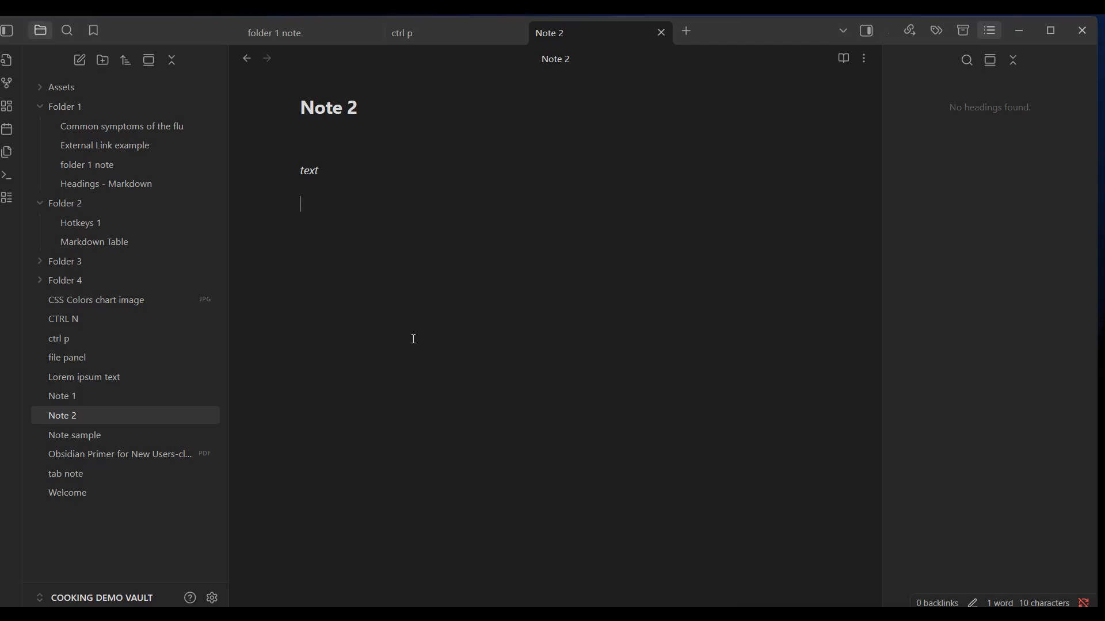
- Add a line "bold text" in bold with double asterisks, and a plain line "bold text" below it
text(*bold tesxt)
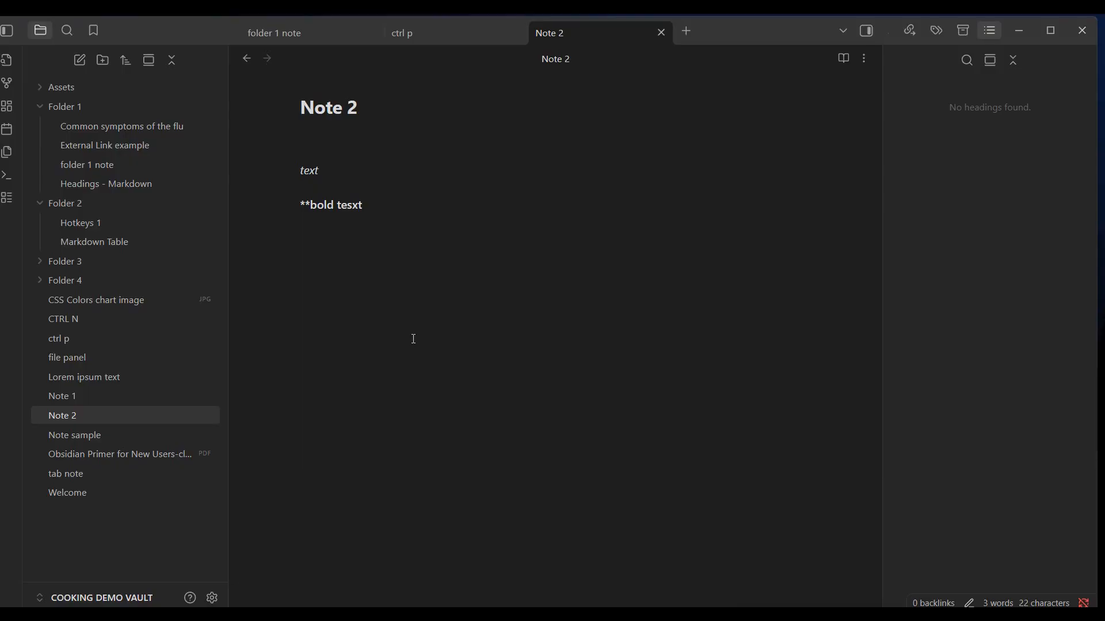
key(BackSpace)
key(BackSpace)
key(BackSpace)
text(xt**)
key(Return)
text(bold text)
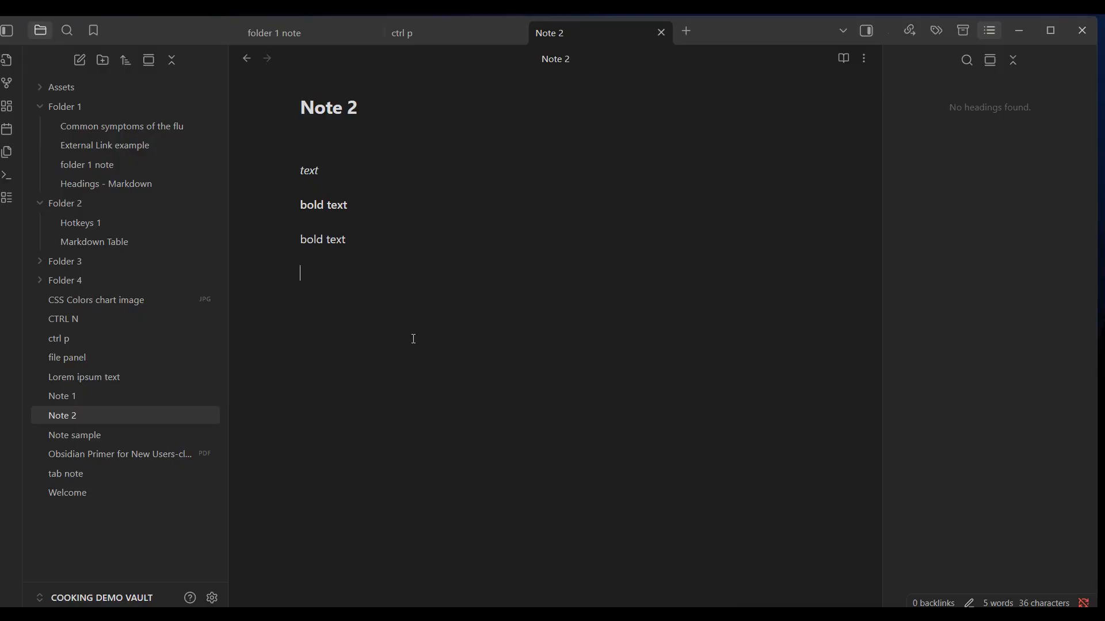
- Add a struck-through line "strike" with double tildes and a highlighted line "highlight" with double equals signs
text(~~strike~~)
key(Return)
text(==highlighj)
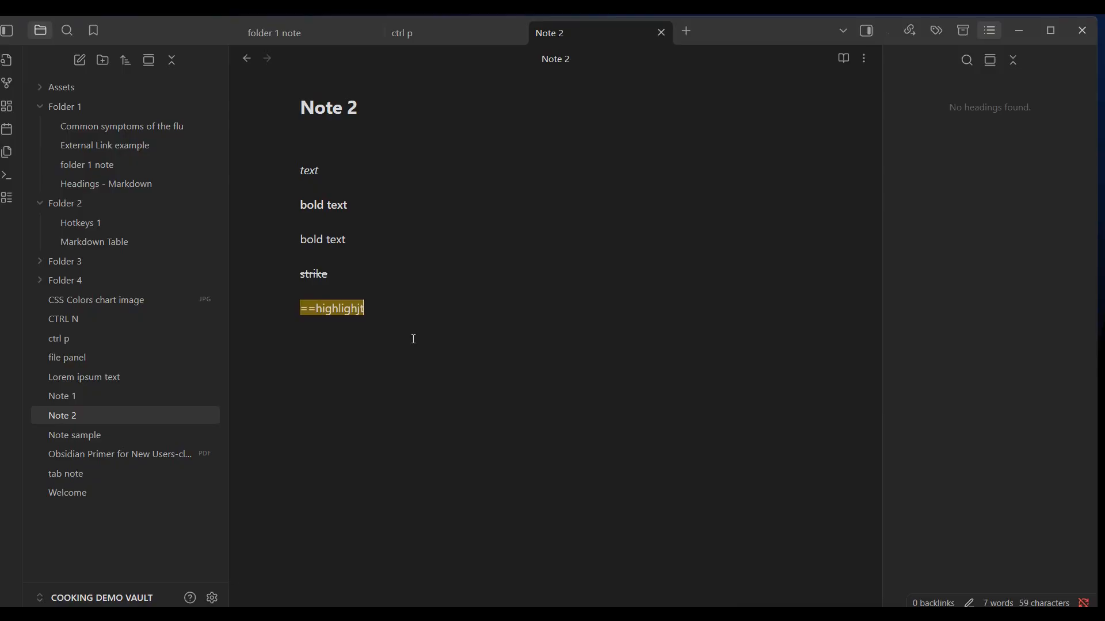
key(BackSpace)
text(t==)
key(Return)
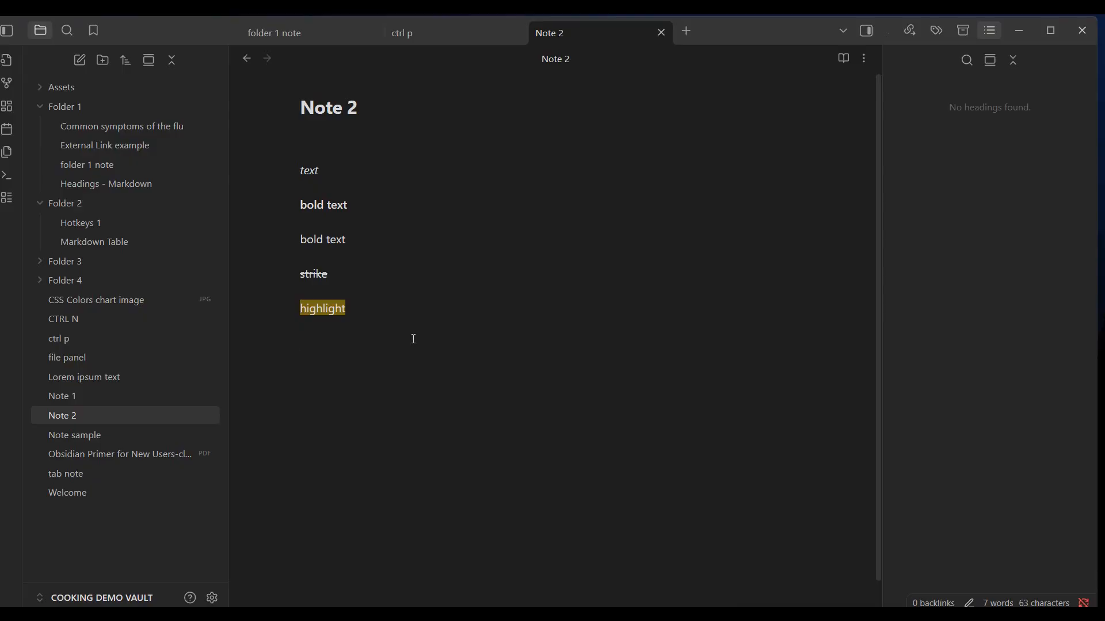
- Add a hyphen-based bulleted list with the entries item1, item 2 and item3 below the highlighted line
text(-)
text(item)
text(1)
key(Return)
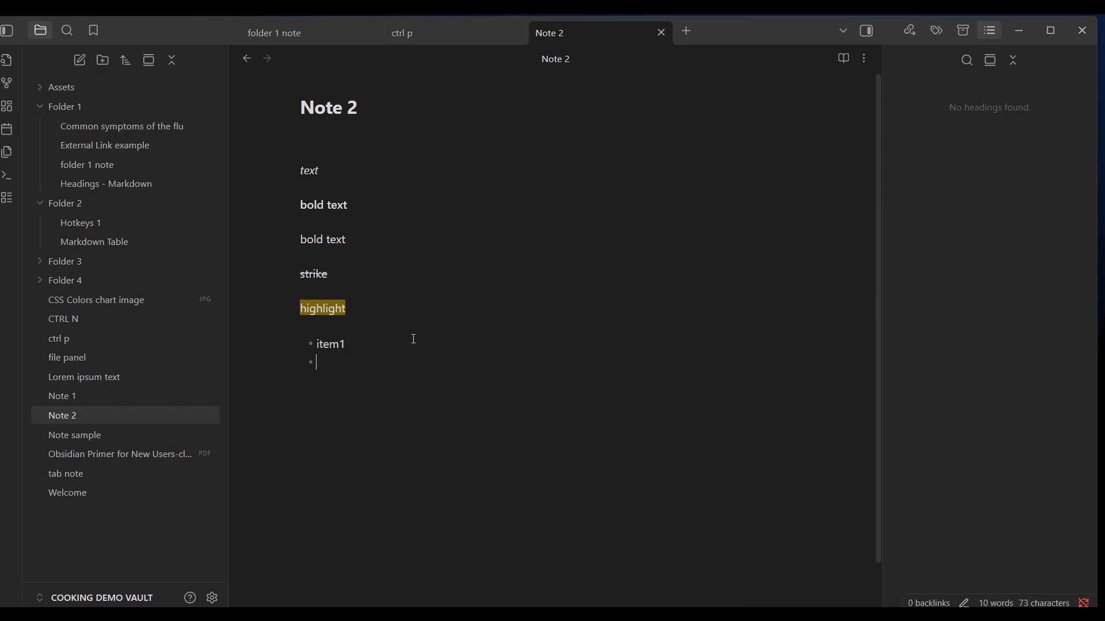
text(item 2)
key(Return)
text(item3)
key(Return)
key(Return)
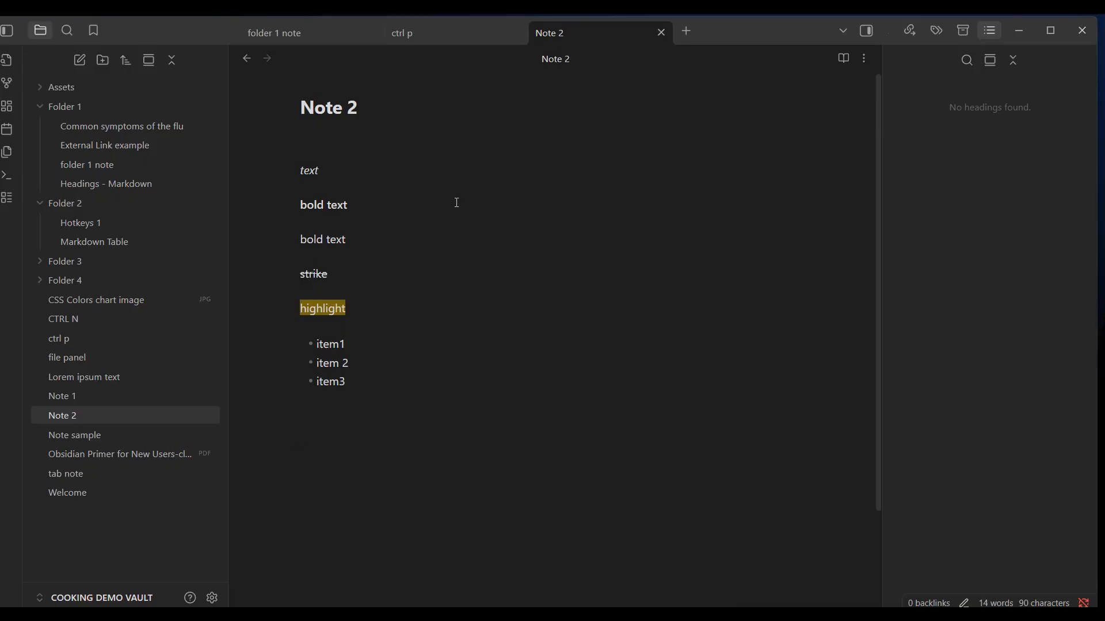
- Start a second bulleted list with an asterisk marker and the entry item1
text(*)
text(item)
text(1)
key(Return)
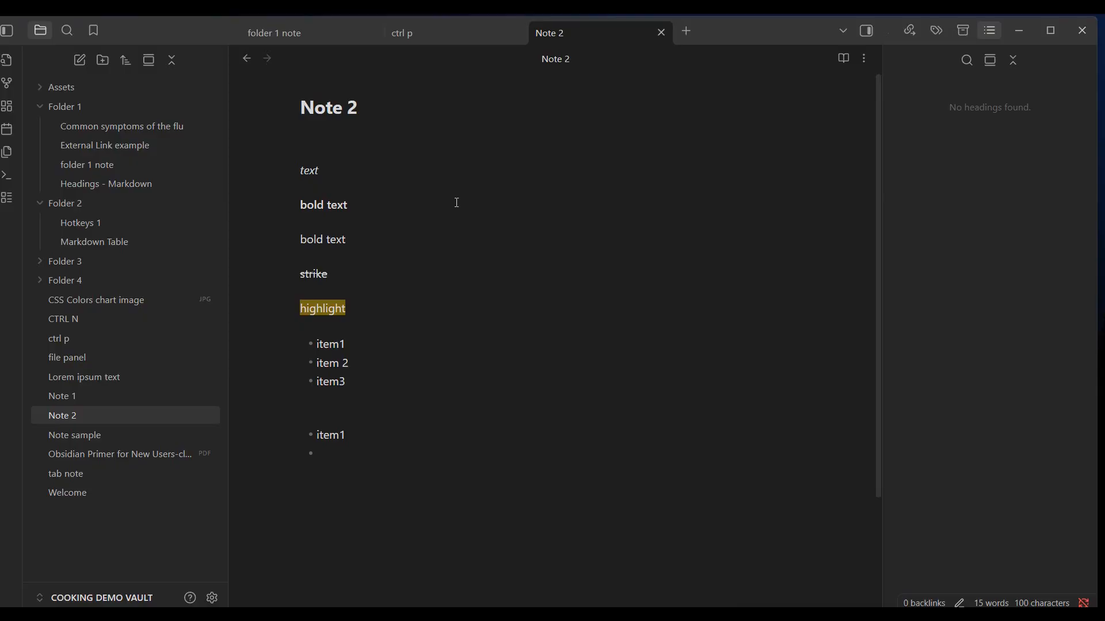
- Examine the Markdown markers behind the italic, bold, strikethrough and highlighted lines and the bulleted list
click(307, 172)
click(333, 206)
click(309, 277)
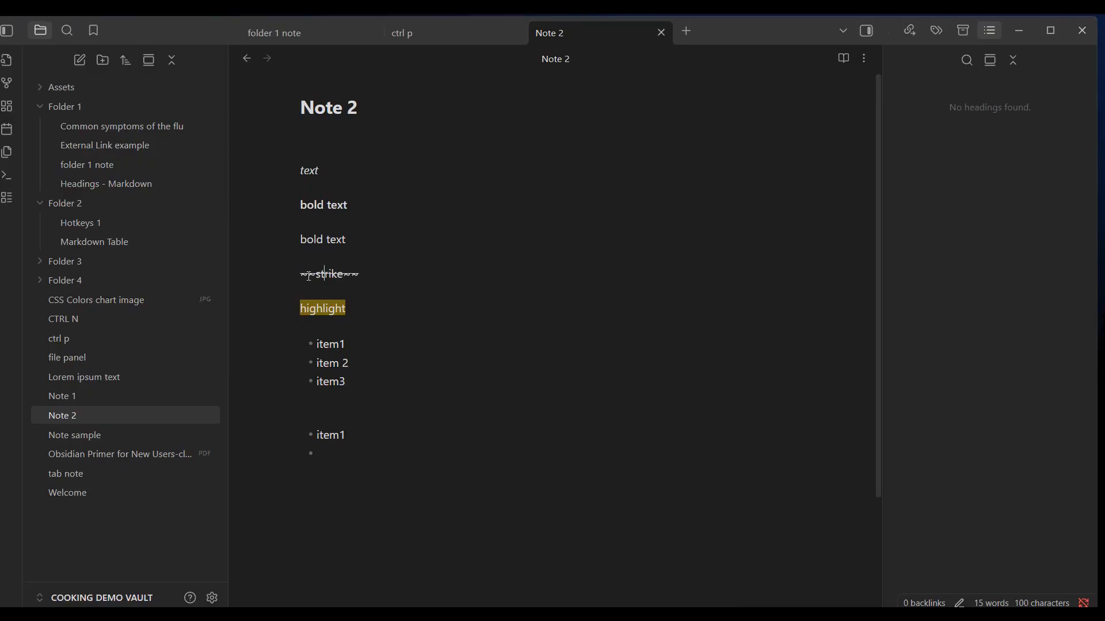
click(321, 310)
click(394, 384)
- Delete the second bulleted list below item3, keeping one blank line after the first list
click(367, 417)
key(Delete)
key(Delete)
key(Delete)
key(Delete)
key(Delete)
key(Delete)
key(Delete)
key(Delete)
key(Delete)
key(Delete)
key(Delete)
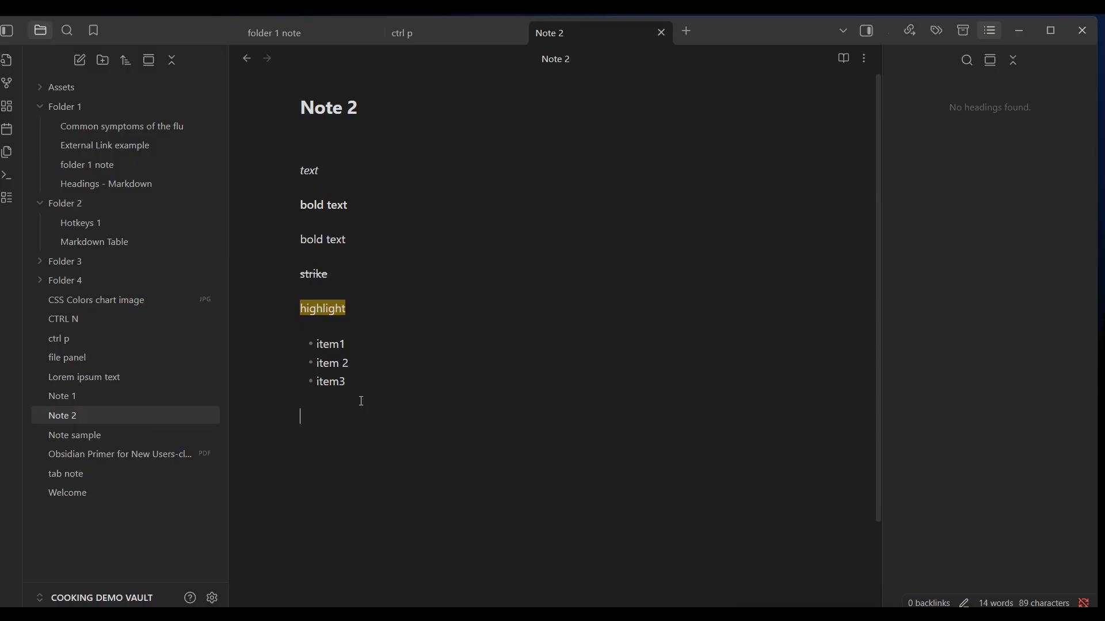
- Add a numbered list with the entries item 1 and item2 below the bulleted list
text(1. item 1)
key(Return)
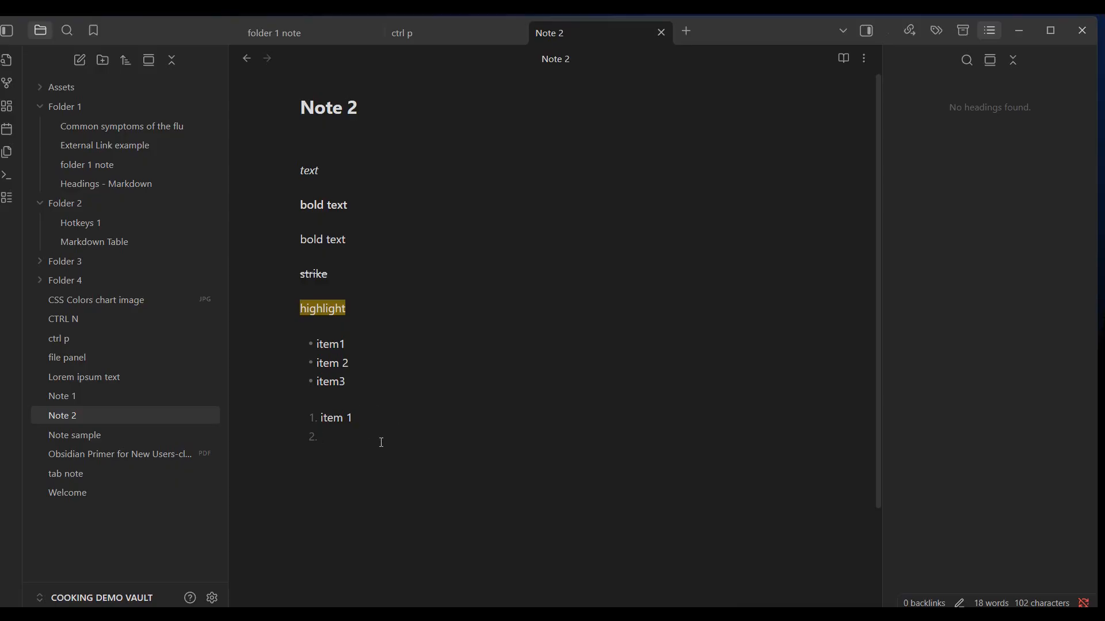
text(item2)
key(Return)
key(Return)
key(Return)
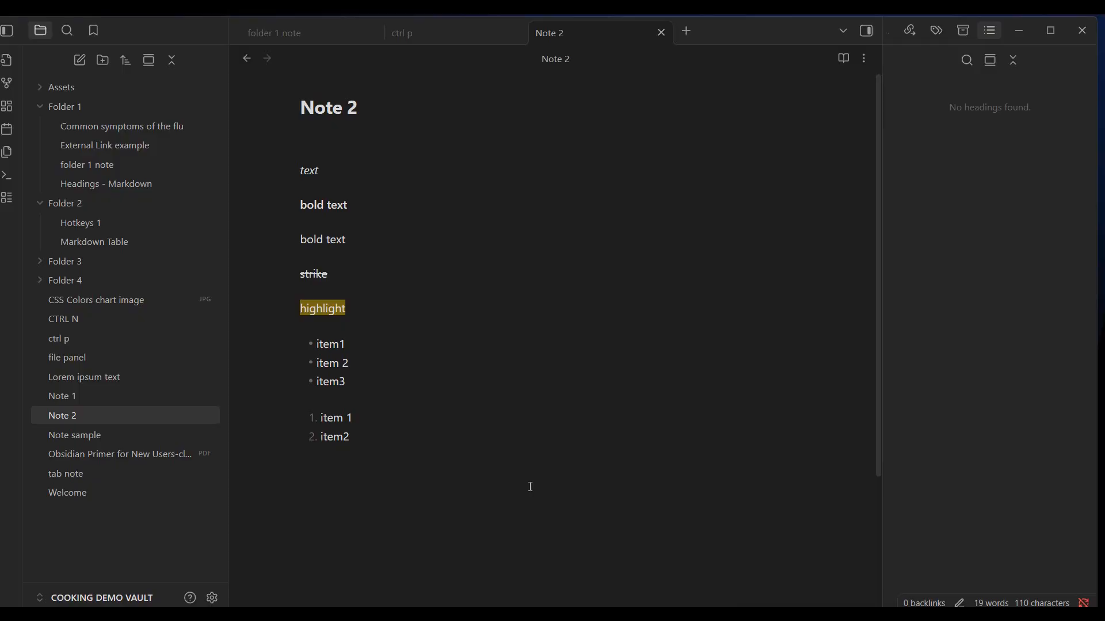
- Add a Markdown checklist with the unchecked tasks item1, item2 and item3 below the numbered list
click(324, 475)
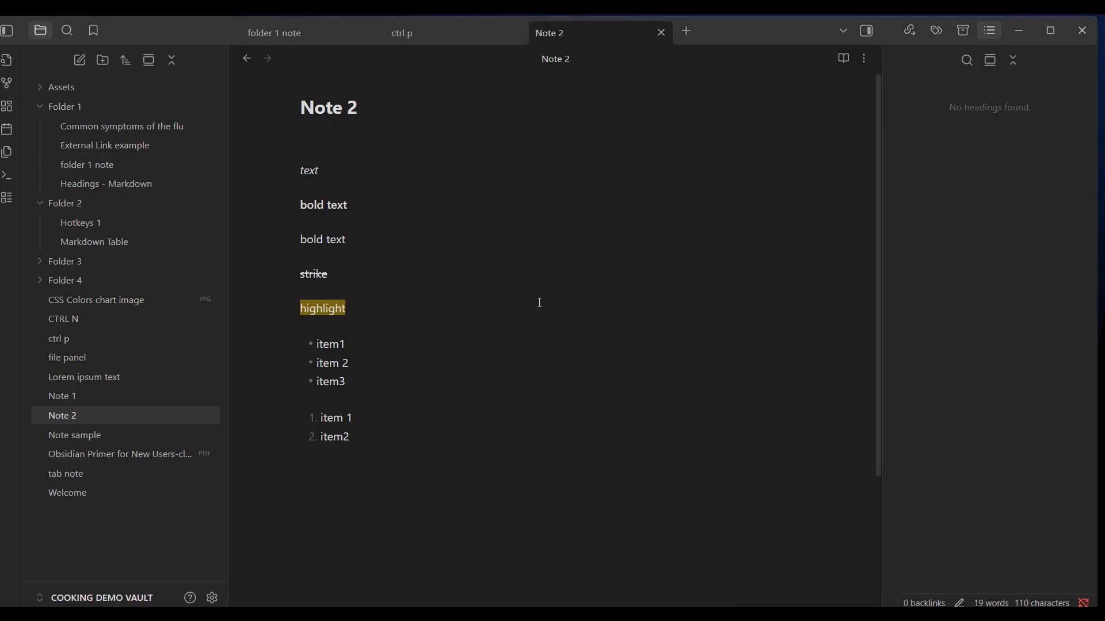
text(- [)
key(Right)
text(item1)
key(Return)
key(Return)
text(item2)
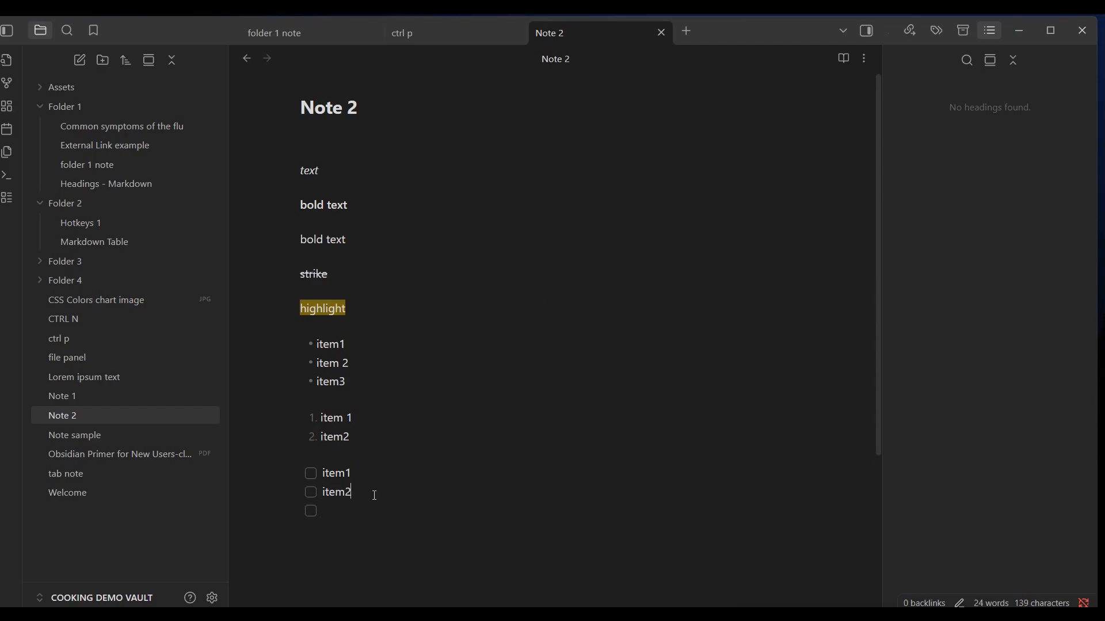
key(Return)
text(item3)
key(Return)
key(Return)
key(Return)
key(Delete)
key(Delete)
key(Delete)
key(Delete)
key(Delete)
- Tick the checkbox of item2 in the checklist and undo the change
click(311, 493)
key(ctrl+z)
key(ctrl+z)
- Examine the Markdown syntax behind the checklist, italic, bold, highlighted and bulleted lines of Note 2
key(Left)
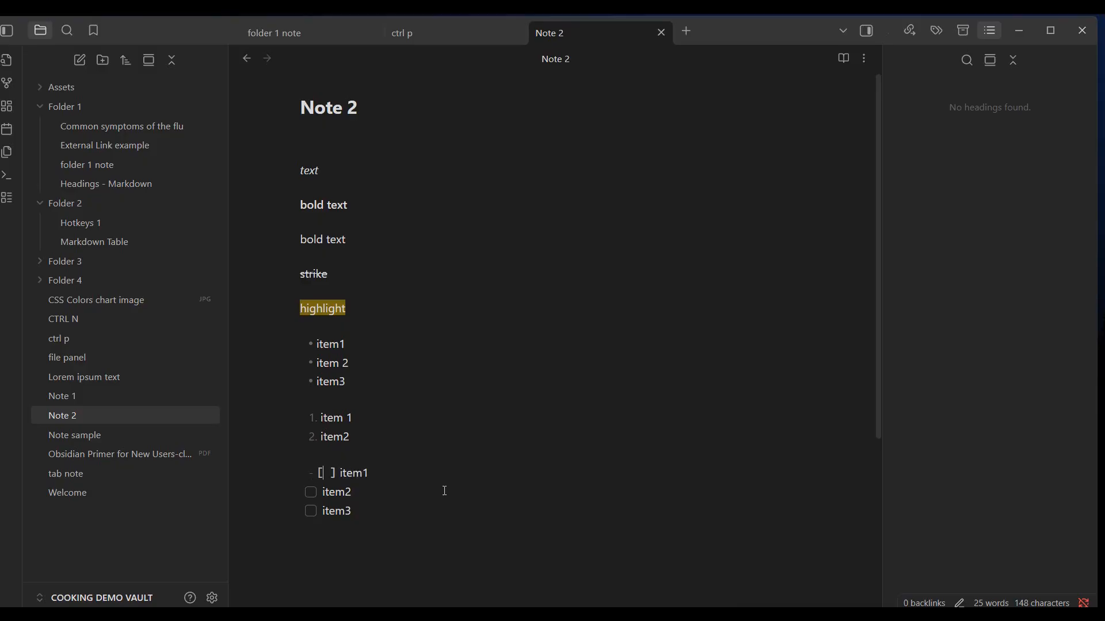
key(Right)
click(333, 207)
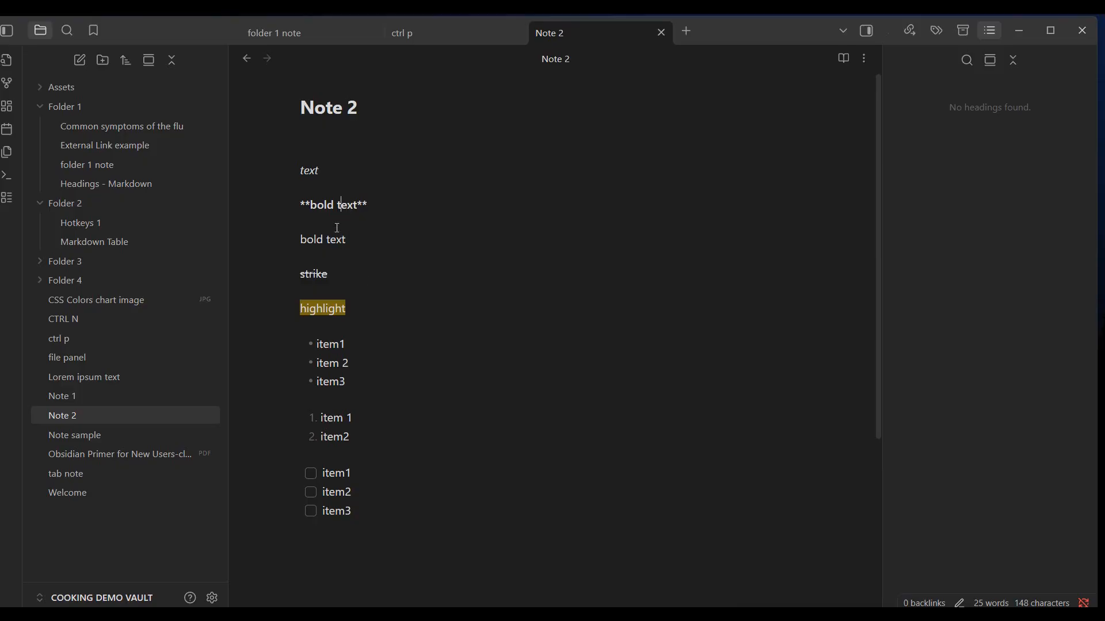
click(308, 169)
click(338, 203)
click(340, 313)
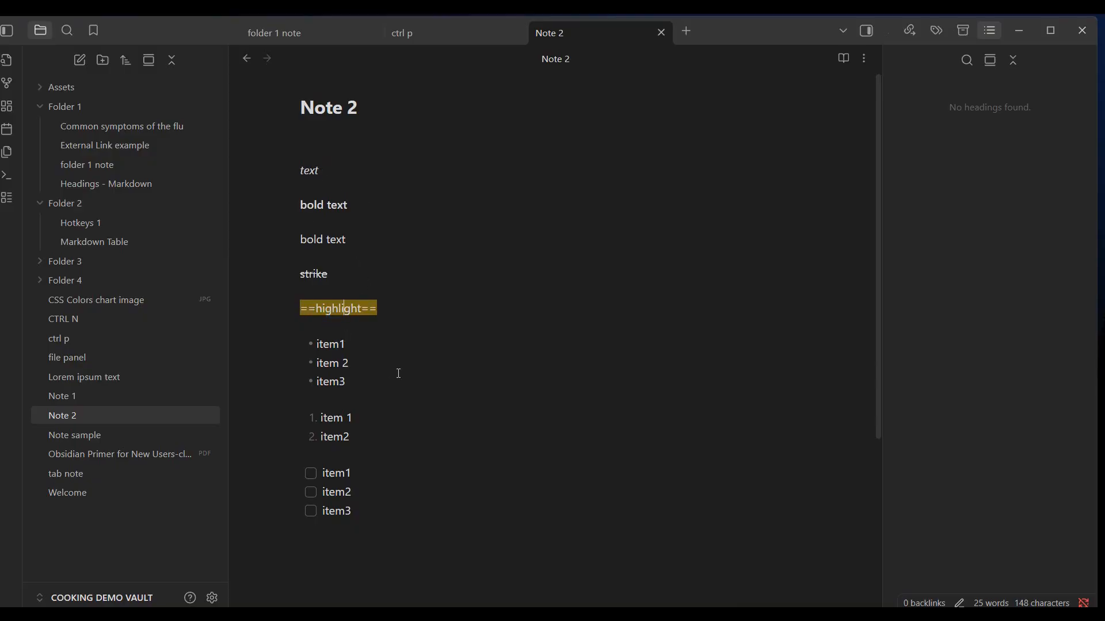
click(329, 344)
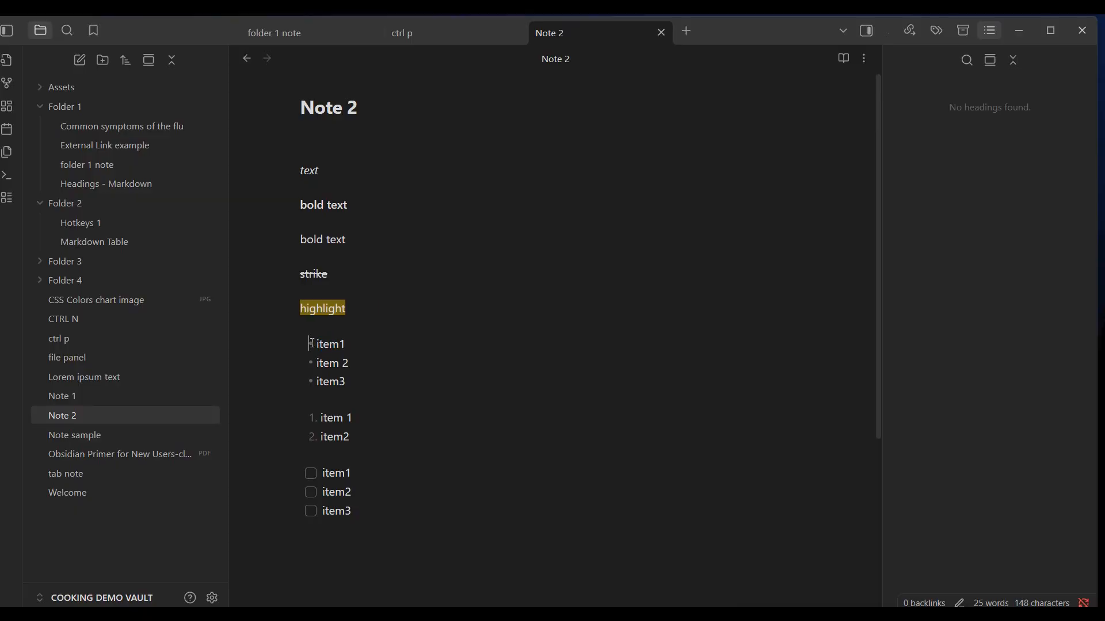
click(346, 468)
click(429, 568)
- Preview Note 2 in reading view, try out the item1 and item2 checkboxes, and return to editing view
click(840, 59)
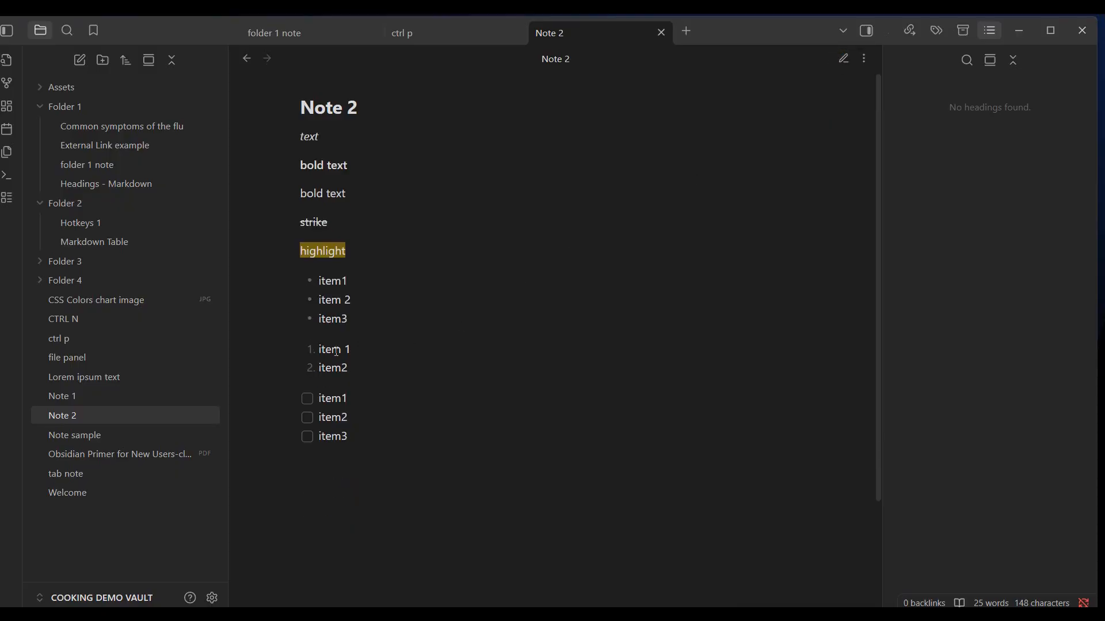
click(307, 400)
click(305, 419)
click(306, 401)
click(334, 282)
click(341, 256)
click(844, 60)
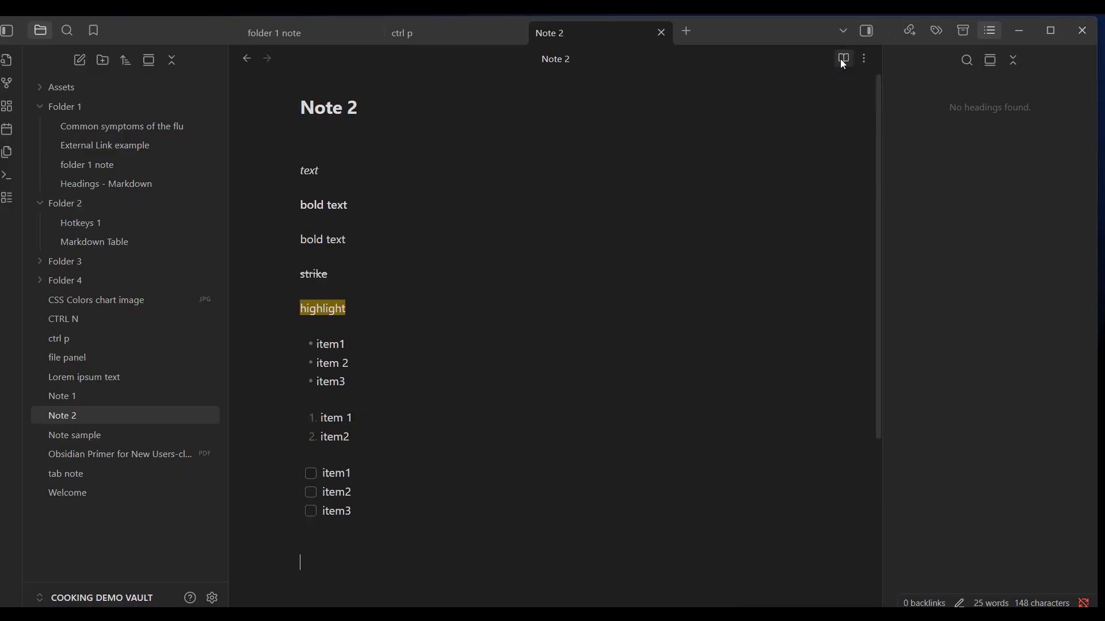
click(315, 343)
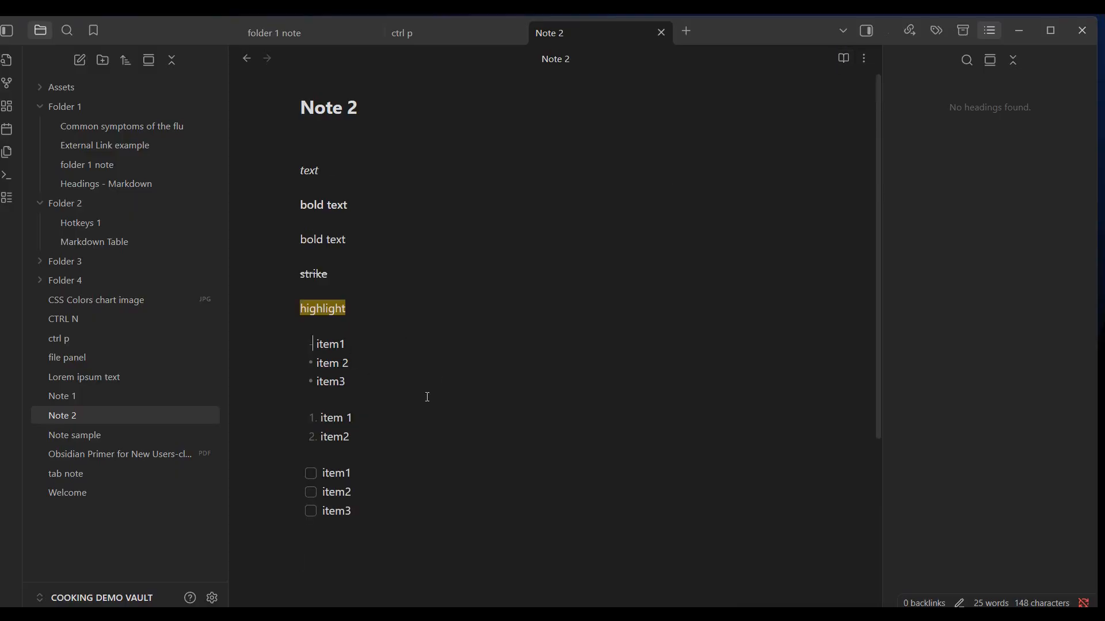
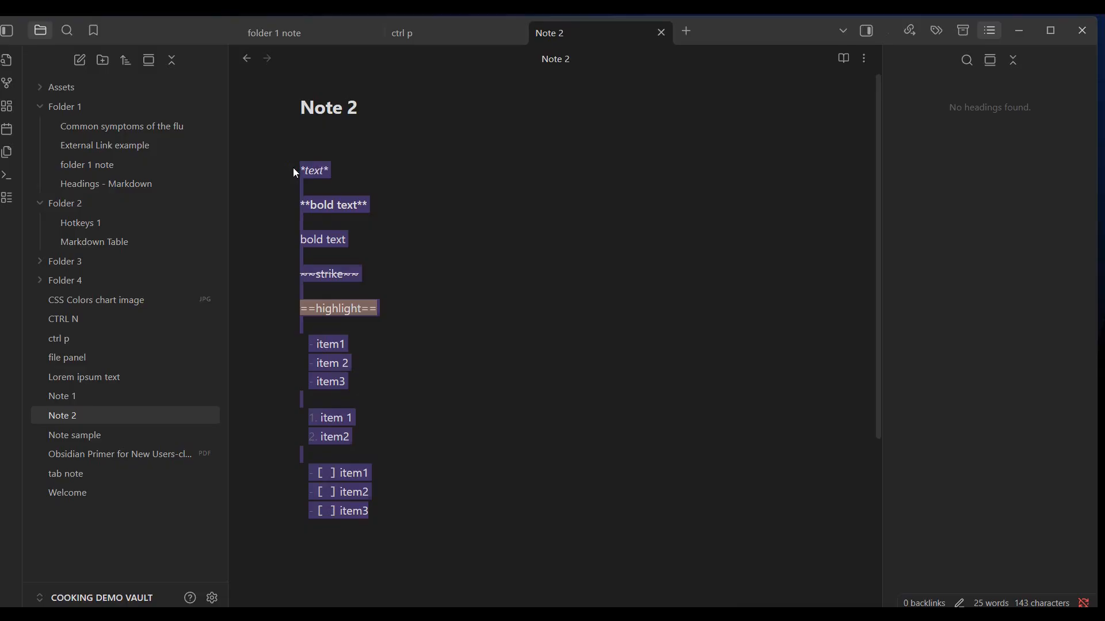
- Replace the whole formatted content of Note 2 with the line "Here's some text" followed by blank lines
key(BackSpace)
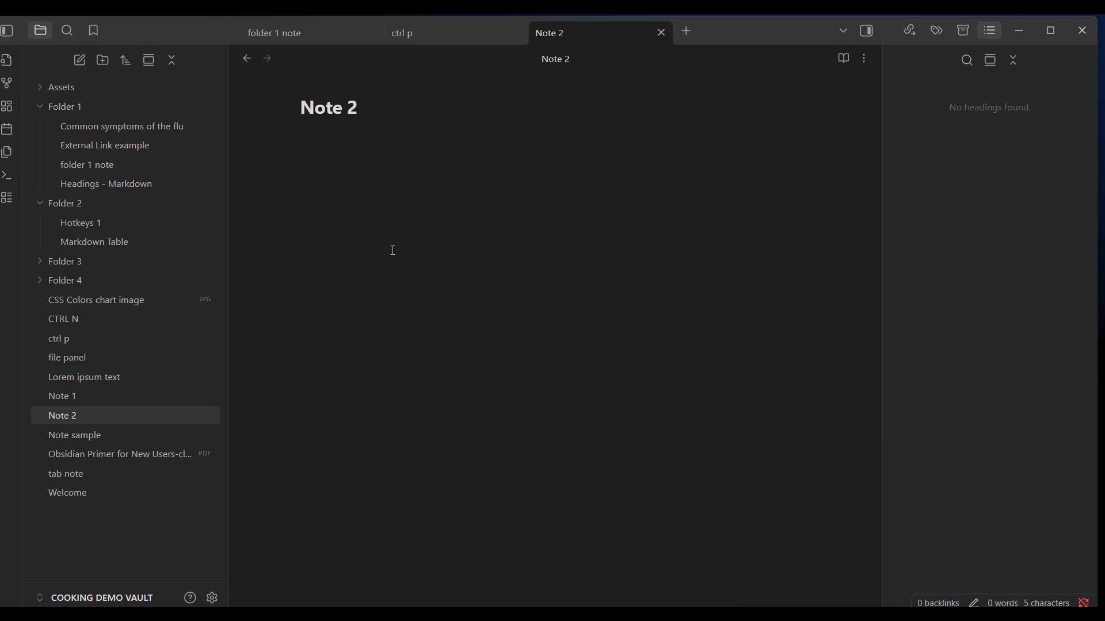
text(He)
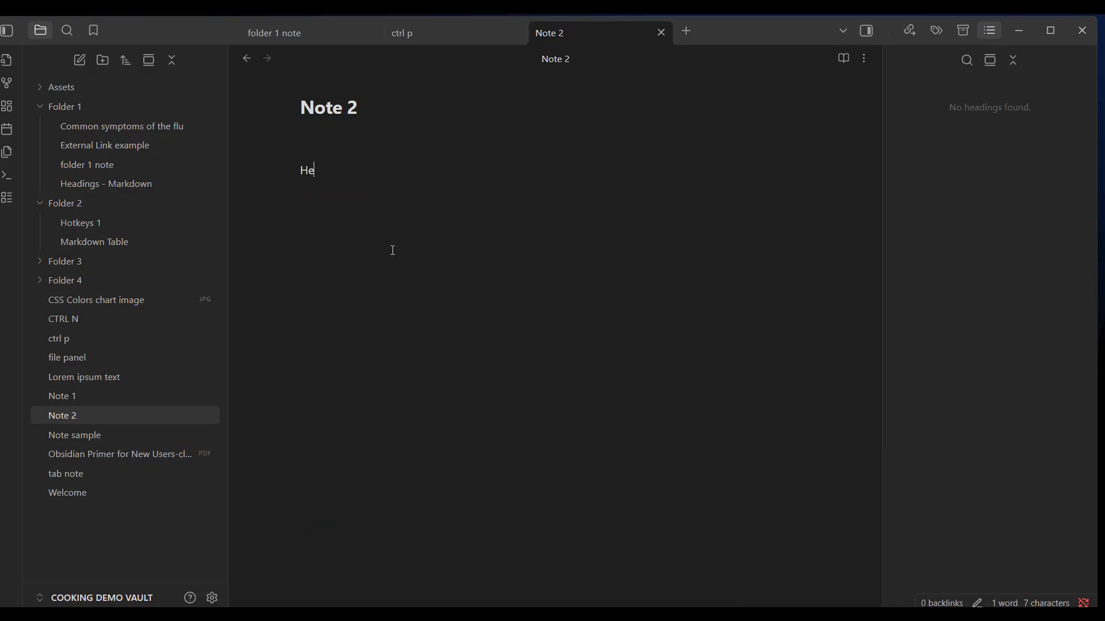
text(re's some text)
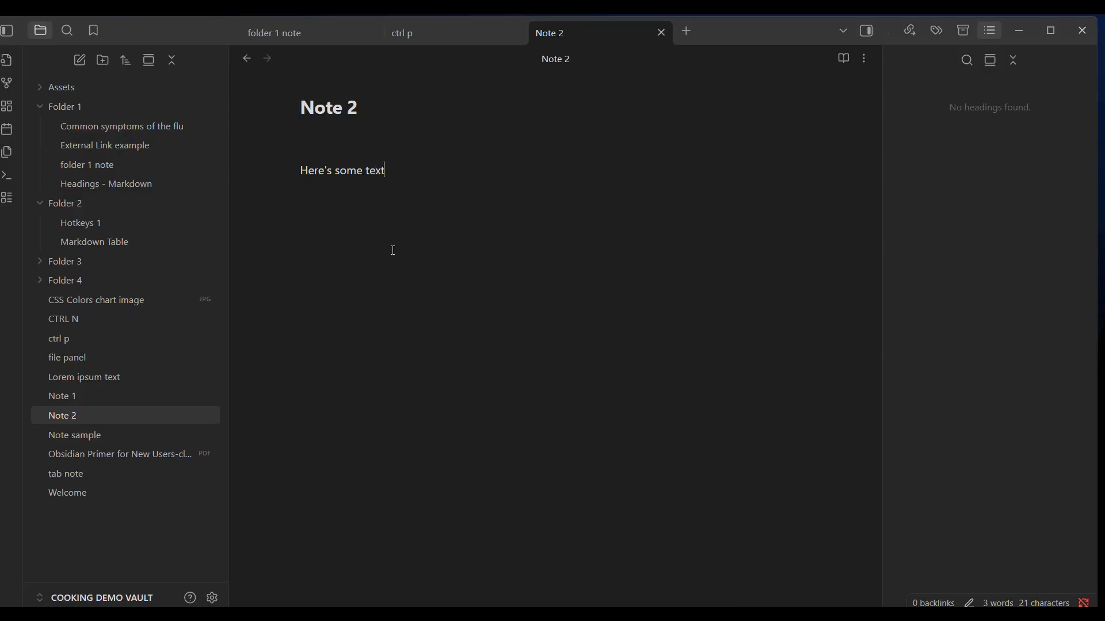
key(Return)
key(Return)
key(Return)
- Format the whole line "Here's some text" as bold
drag(386, 171, 293, 171)
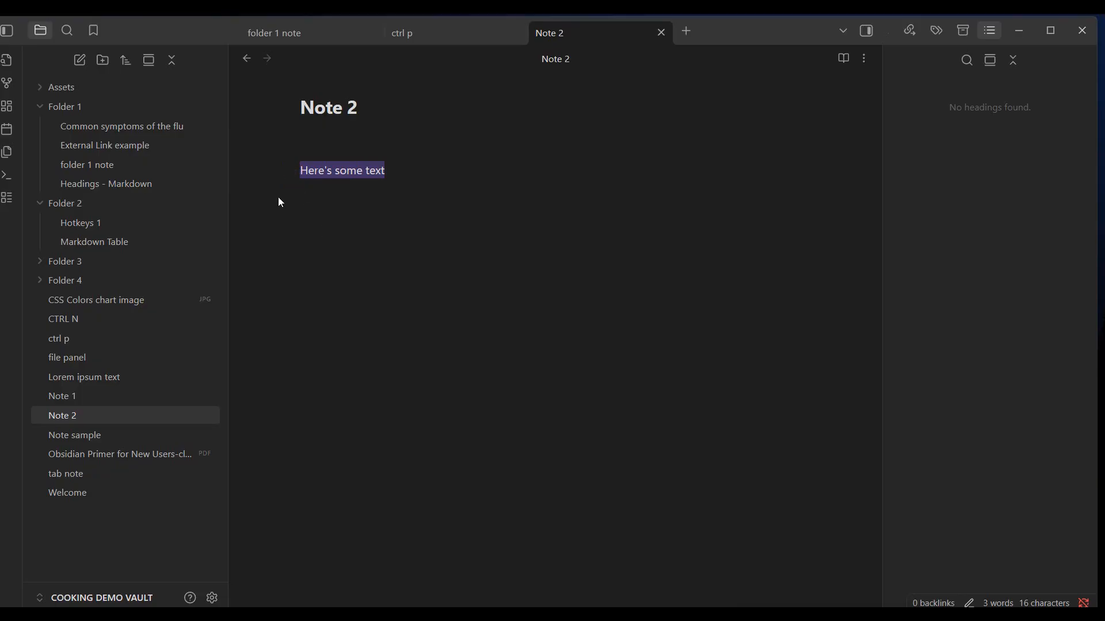
right_click(375, 172)
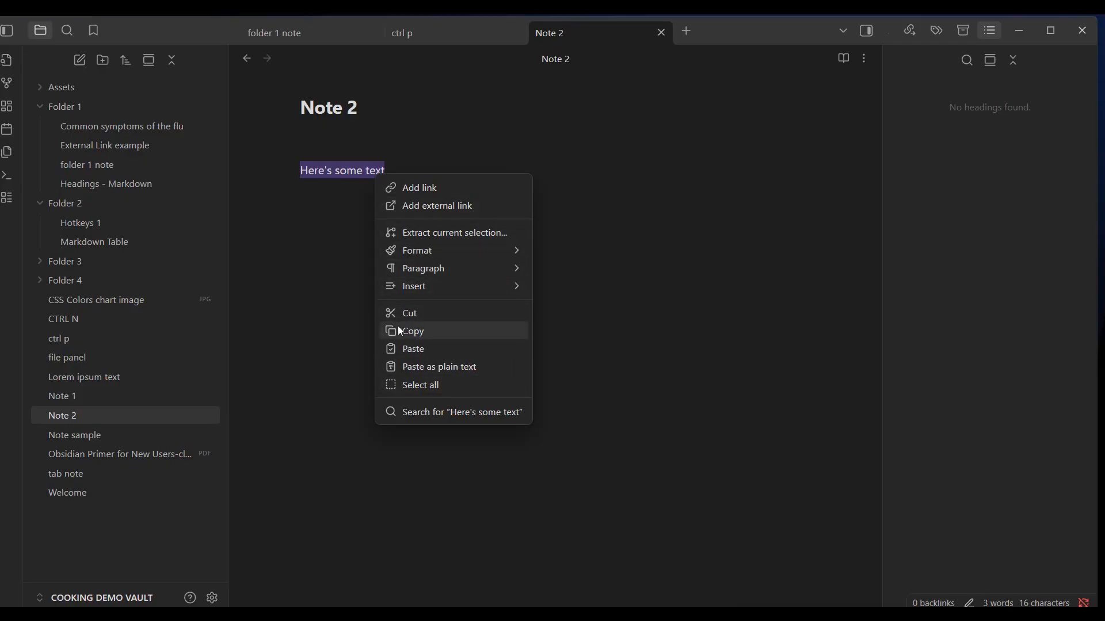
mouse_move(442, 259)
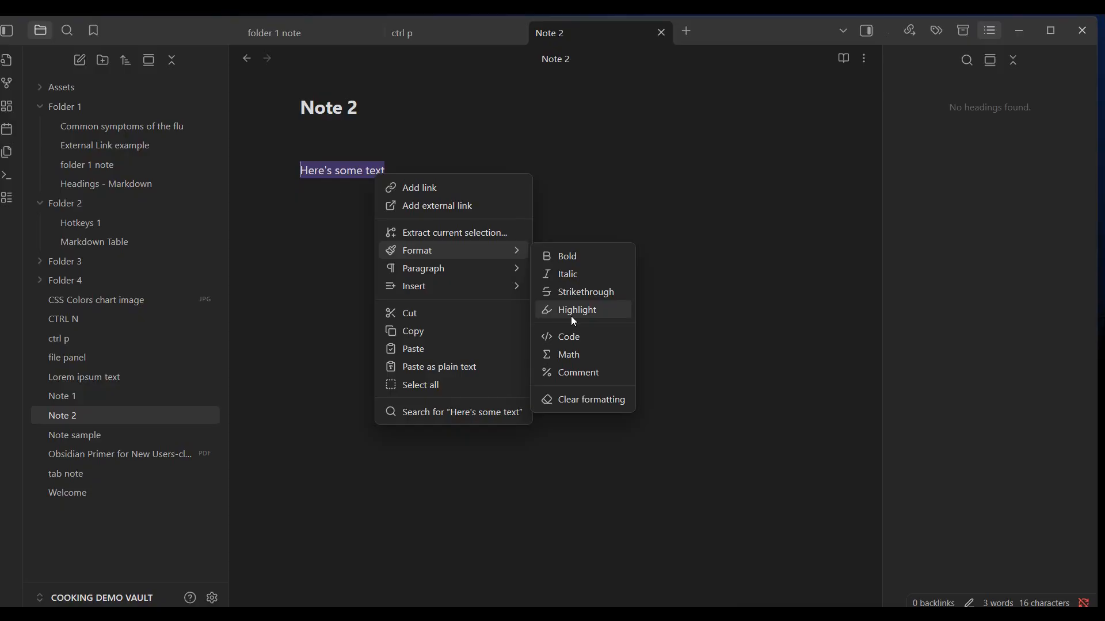
click(570, 259)
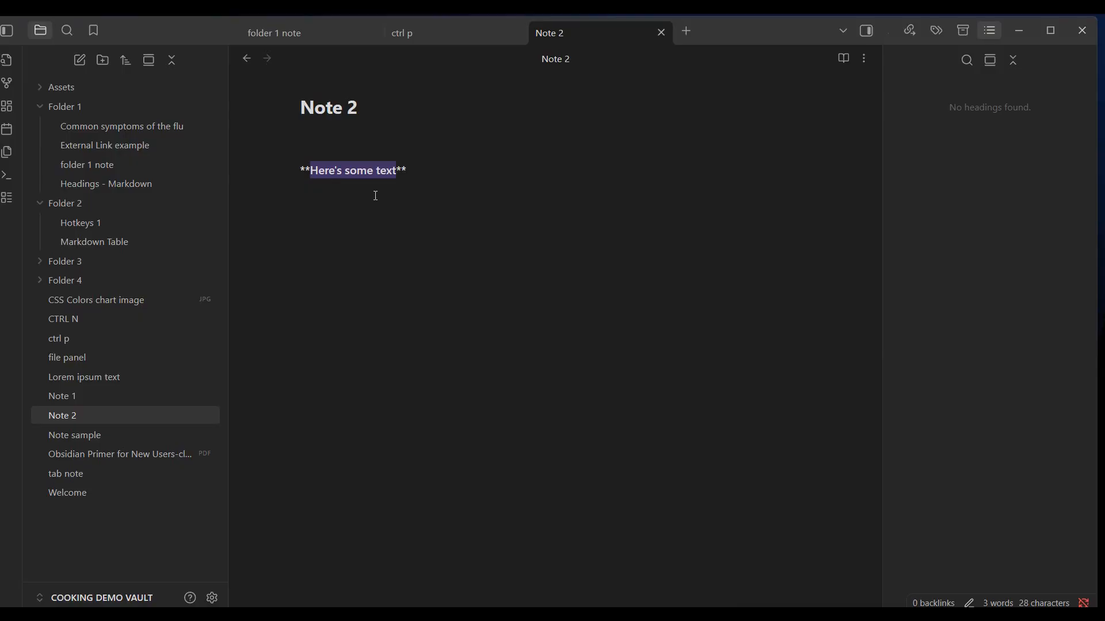
click(431, 205)
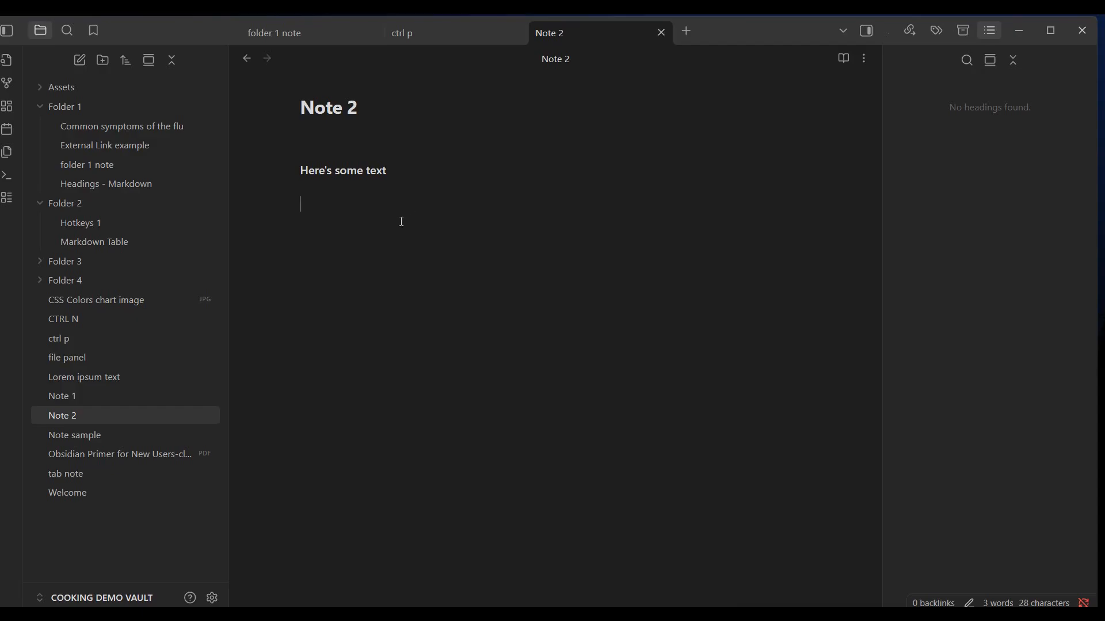
- Add the line "Text" below "Here's some text" and format it as italic
text(Text)
key(Return)
double_click(319, 210)
right_click(317, 210)
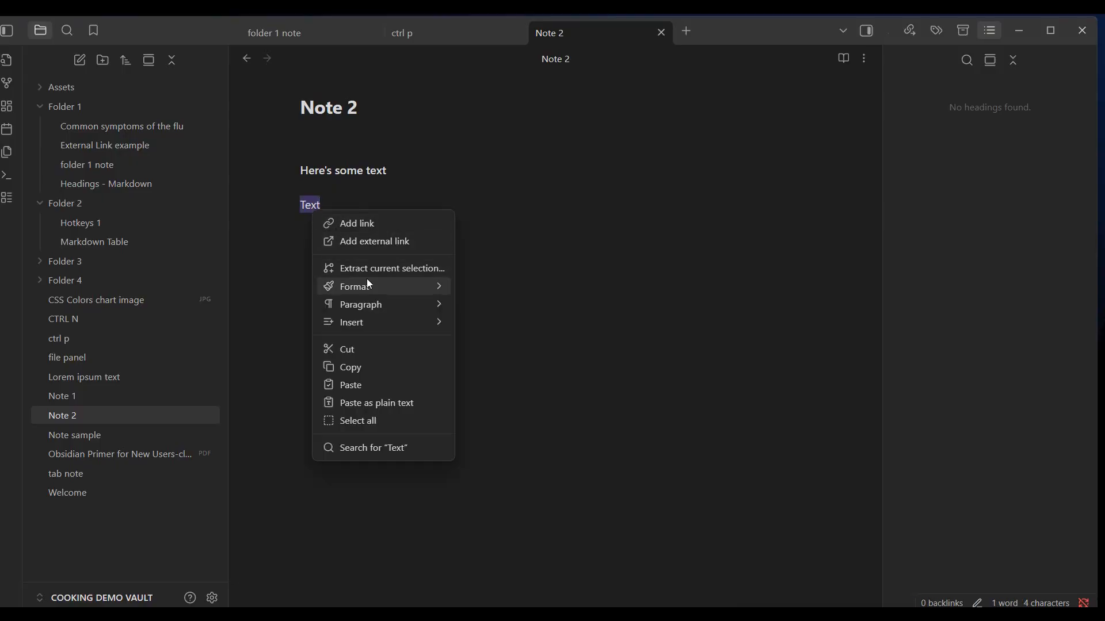
mouse_move(374, 286)
click(483, 312)
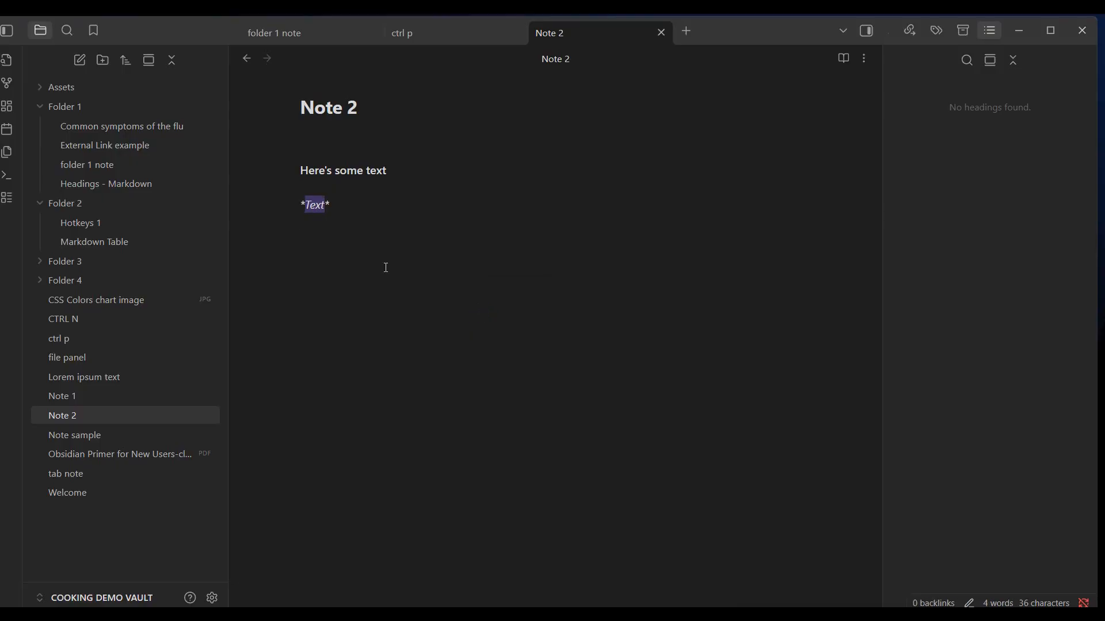
- Apply italic formatting on an empty line below "Text" and write "hello" inside it, followed by blank lines
click(341, 265)
right_click(331, 263)
mouse_move(380, 321)
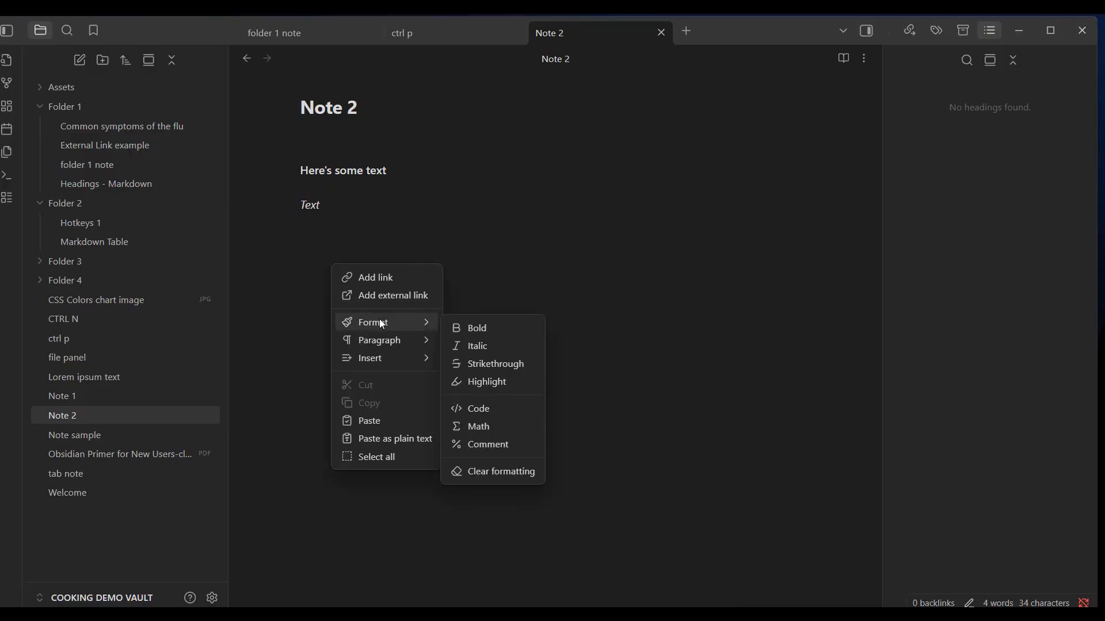
click(471, 347)
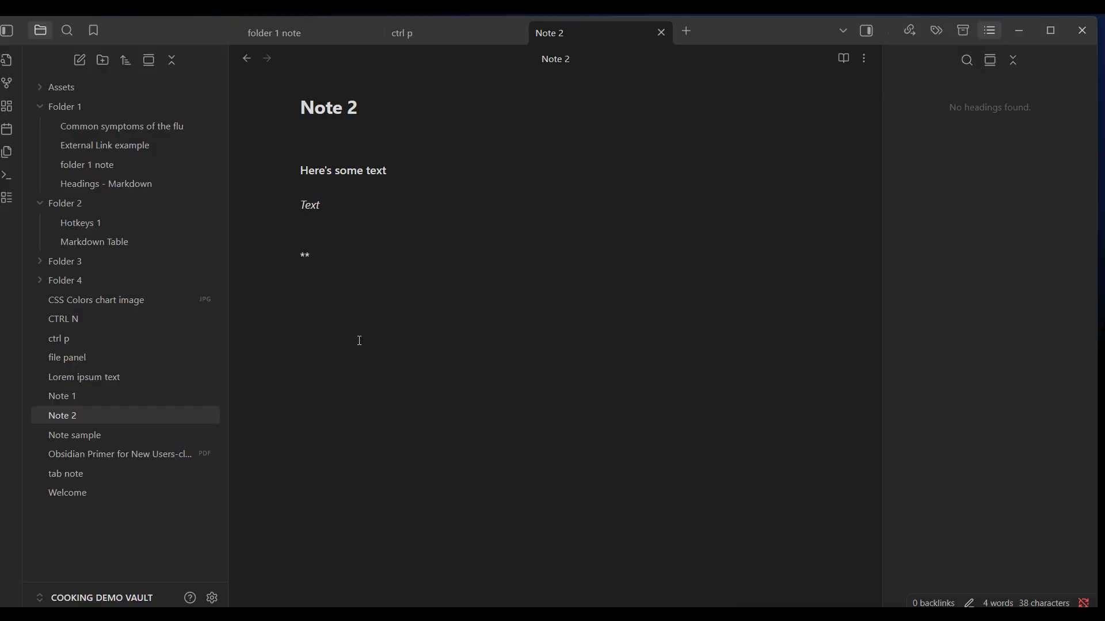
text(helol)
key(BackSpace)
key(BackSpace)
text(lo)
key(End)
key(Return)
- Apply bold formatting on the empty line below "hello" and write "bold text" inside it
right_click(312, 315)
mouse_move(366, 379)
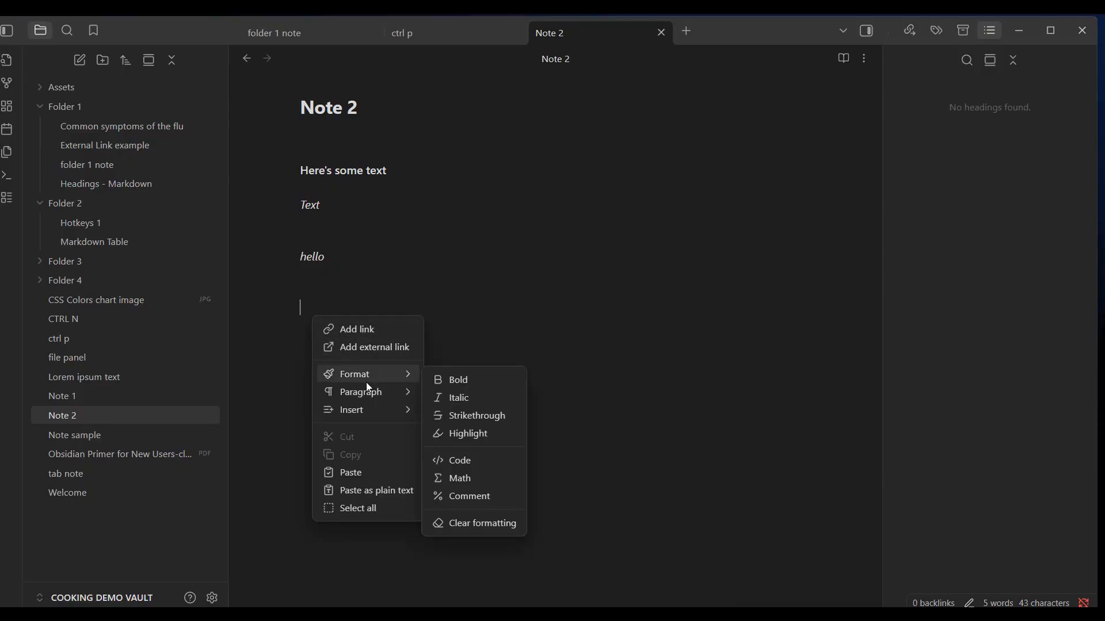
click(454, 380)
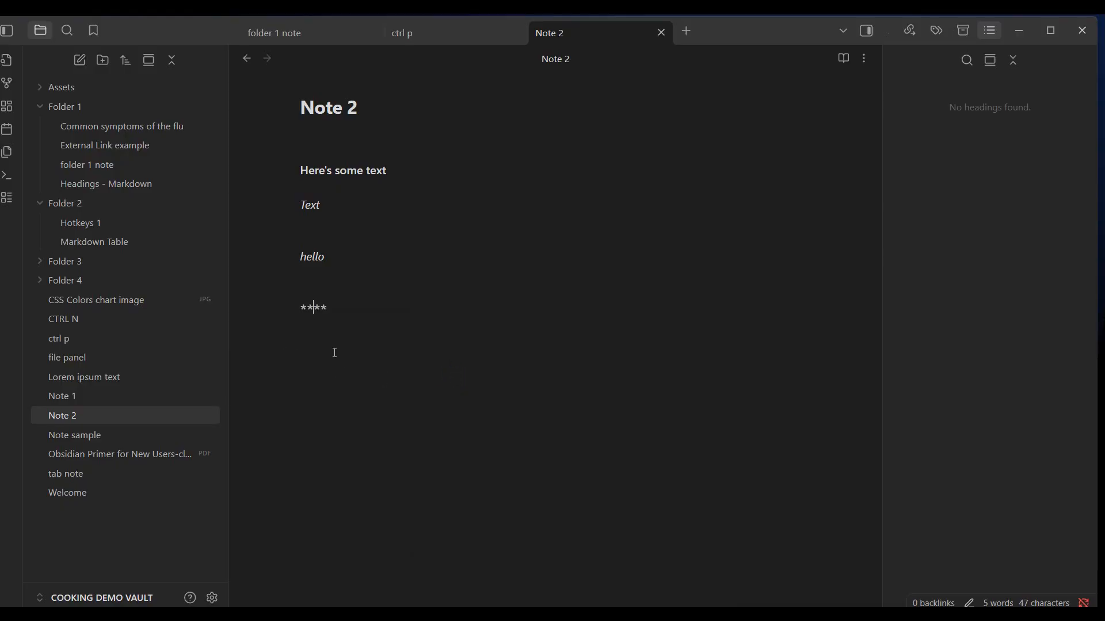
text(bold text)
key(Return)
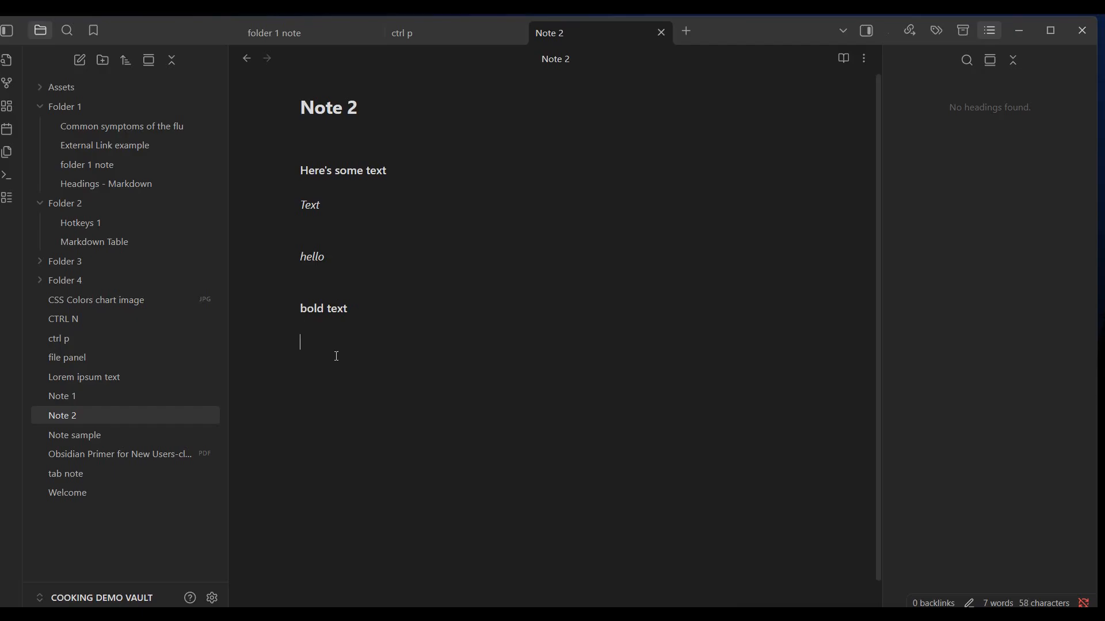
- Clear the formatting of the whole line "bold text"
triple_click(319, 309)
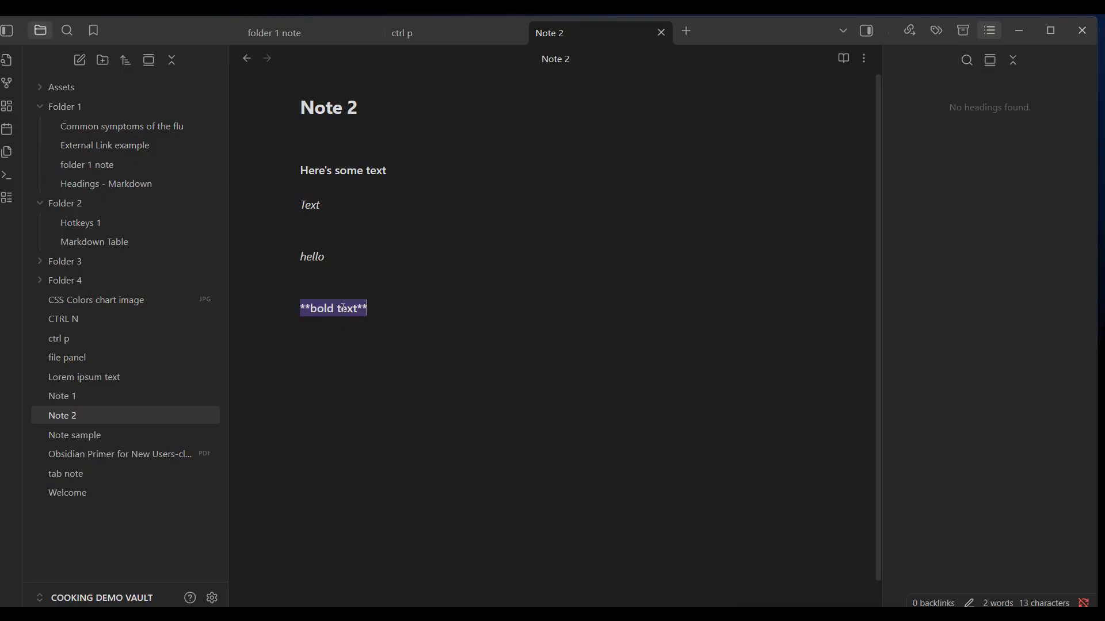
right_click(343, 309)
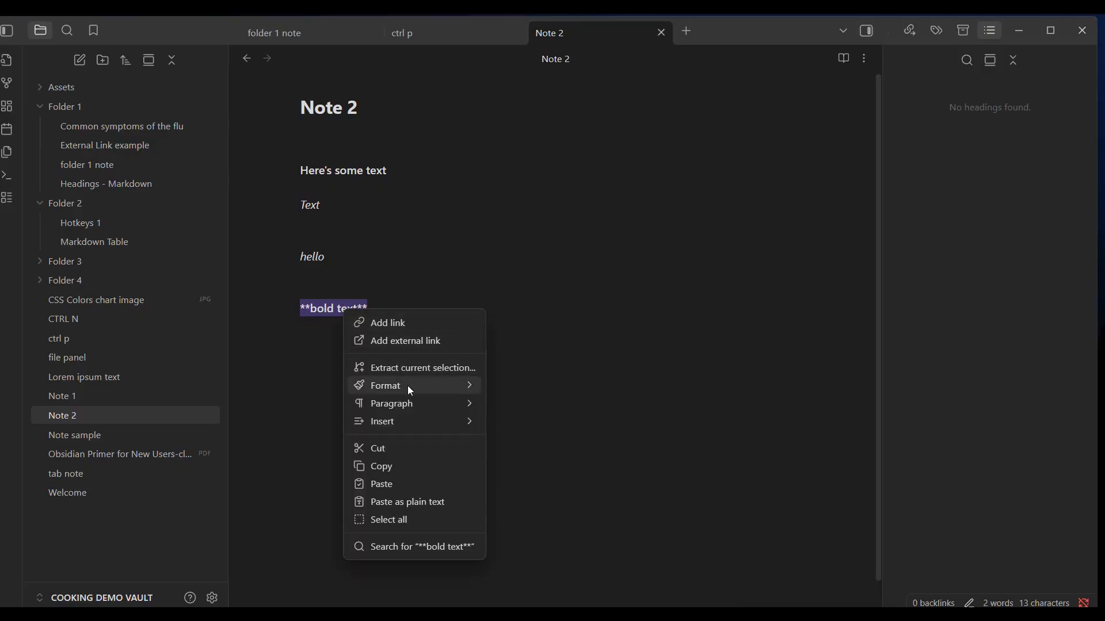
mouse_move(408, 386)
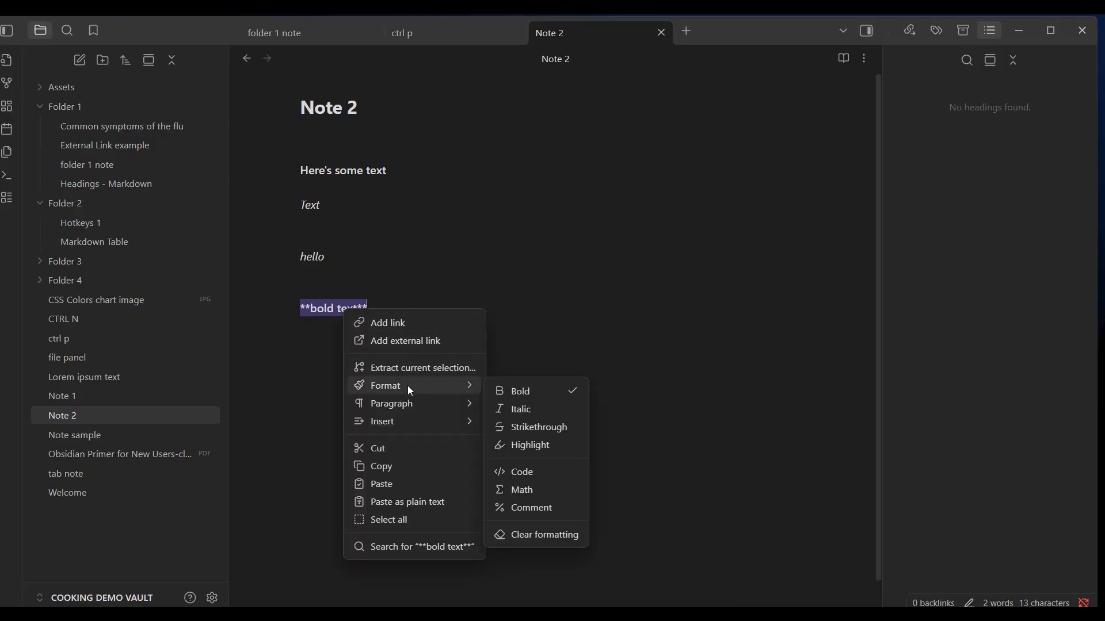
click(547, 538)
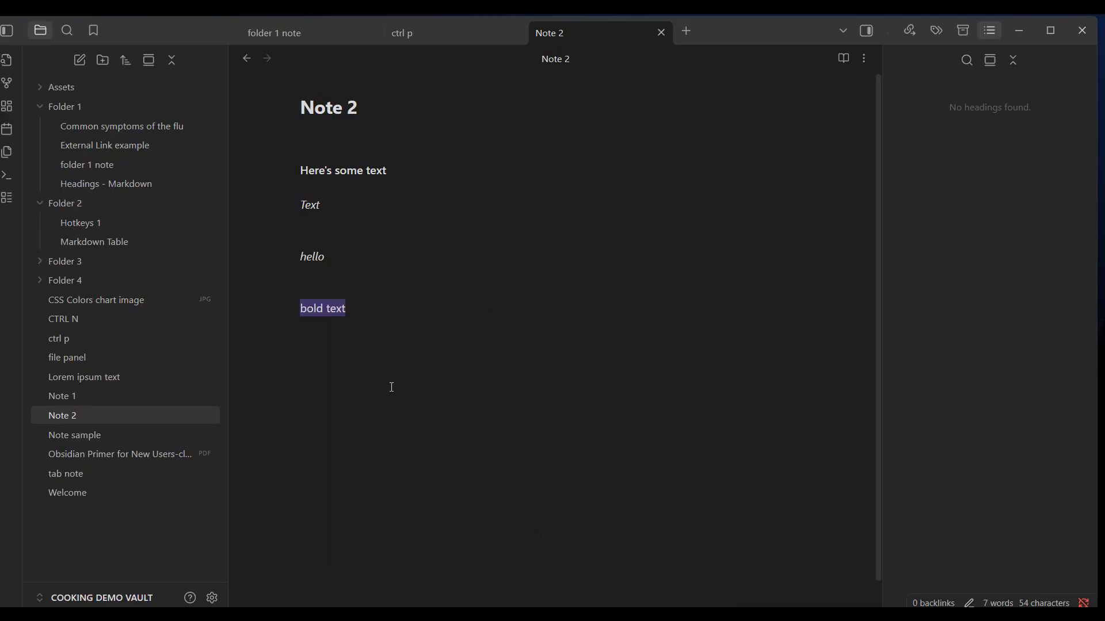
- Add the lines item1, item2 and item3 below "bold text", followed by blank lines
click(348, 355)
text(item1)
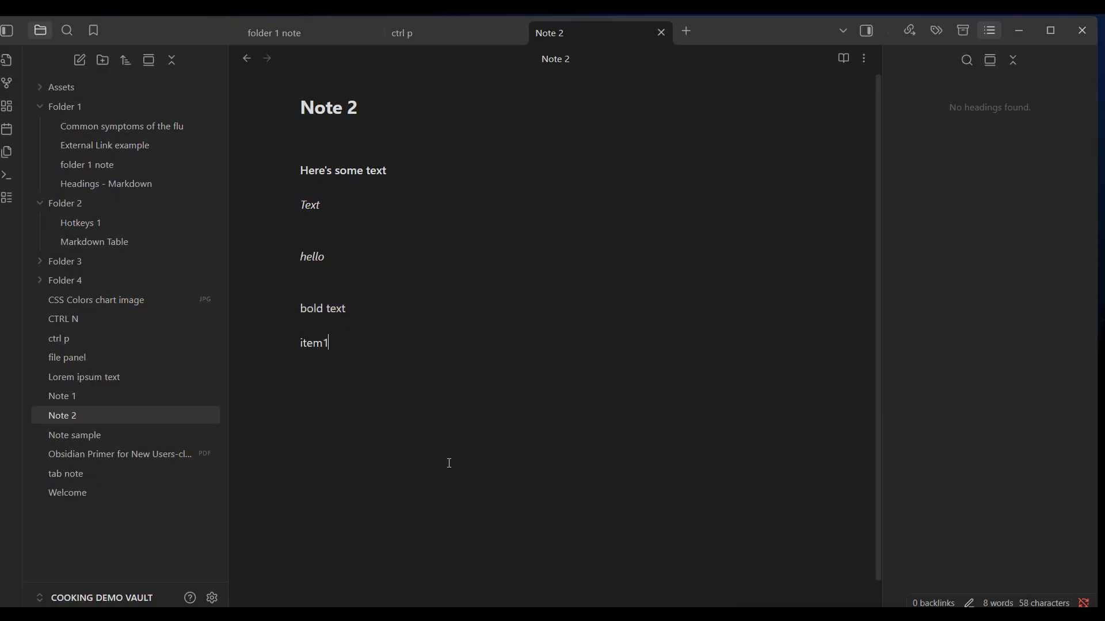
key(Return)
text(item2)
key(Return)
text(item3)
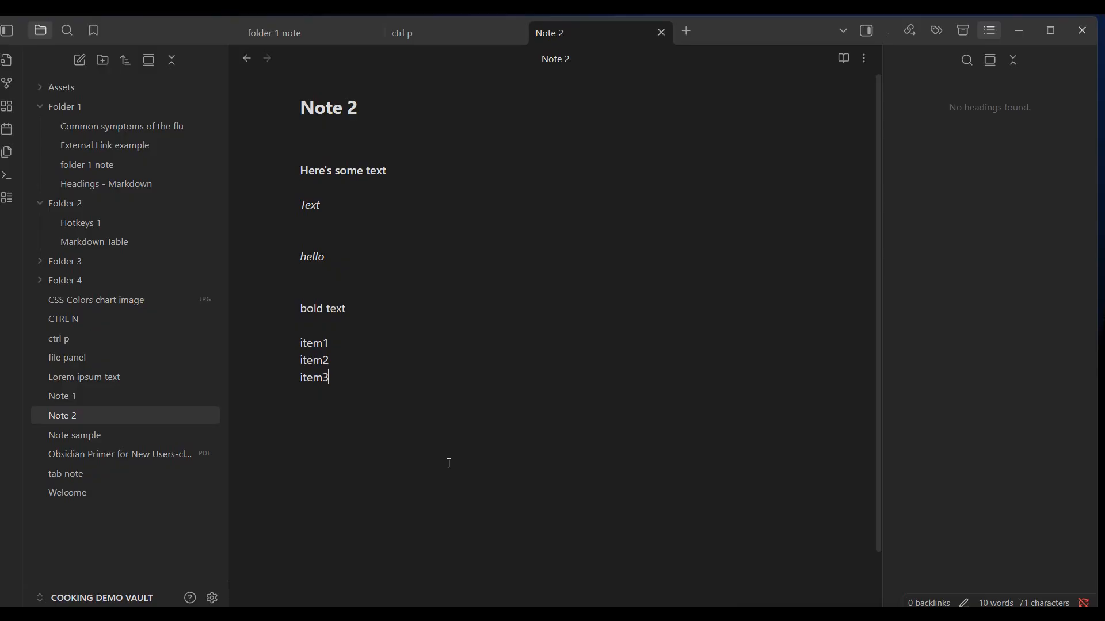
key(Return)
key(Return)
- Format the item1, item2 and item3 lines as a bullet list
mouse_move(297, 342)
mouse_down()
mouse_move(336, 377)
mouse_move(293, 343)
mouse_up()
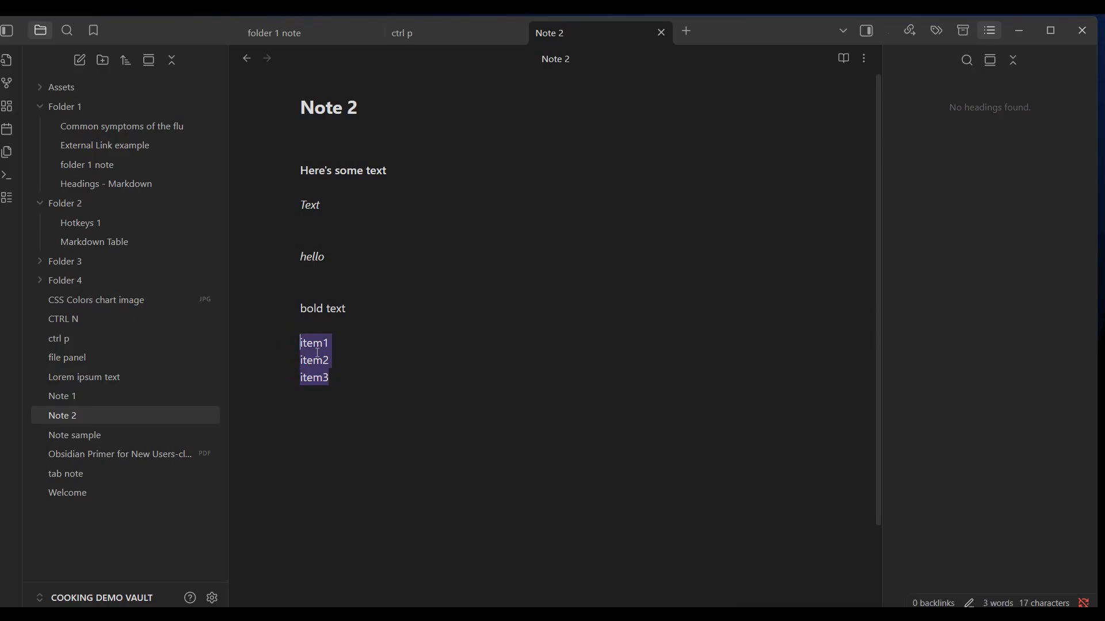
right_click(317, 352)
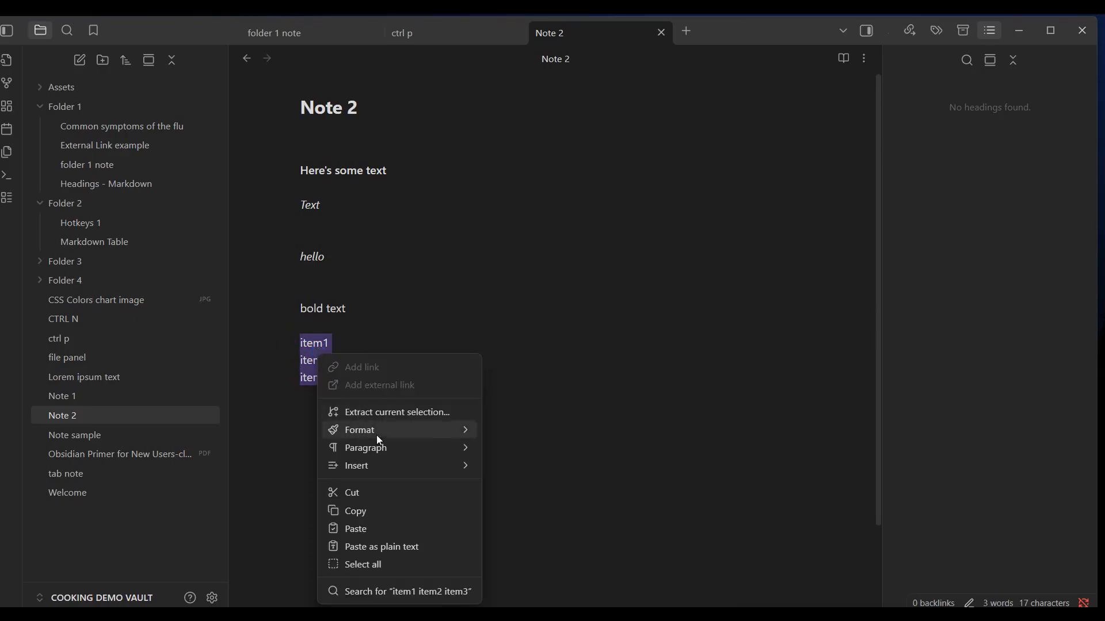
mouse_move(386, 449)
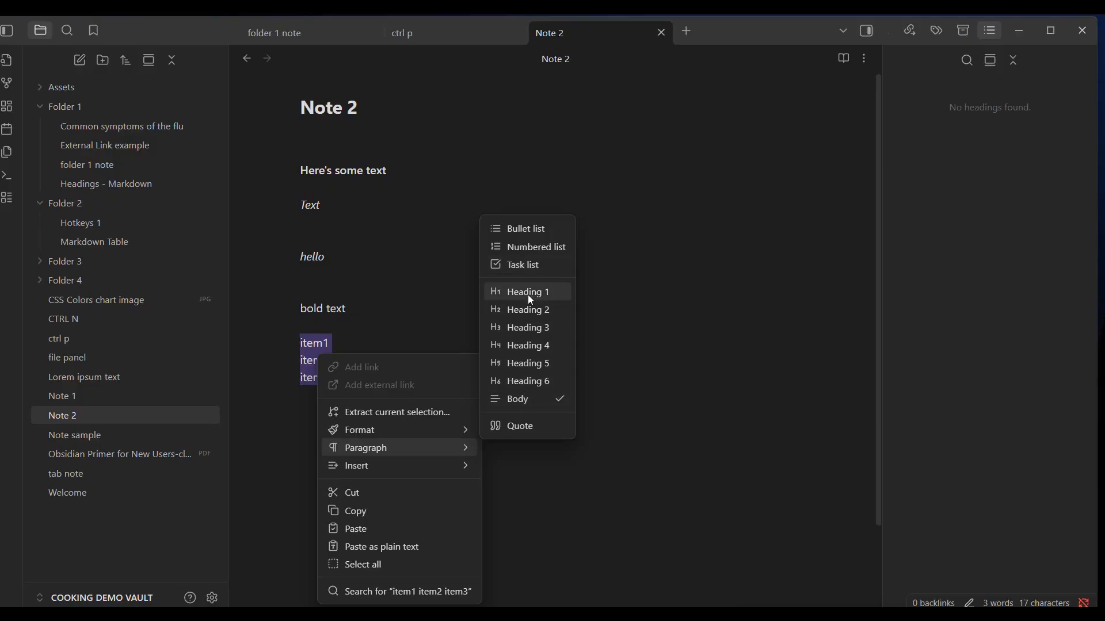
click(527, 230)
click(365, 429)
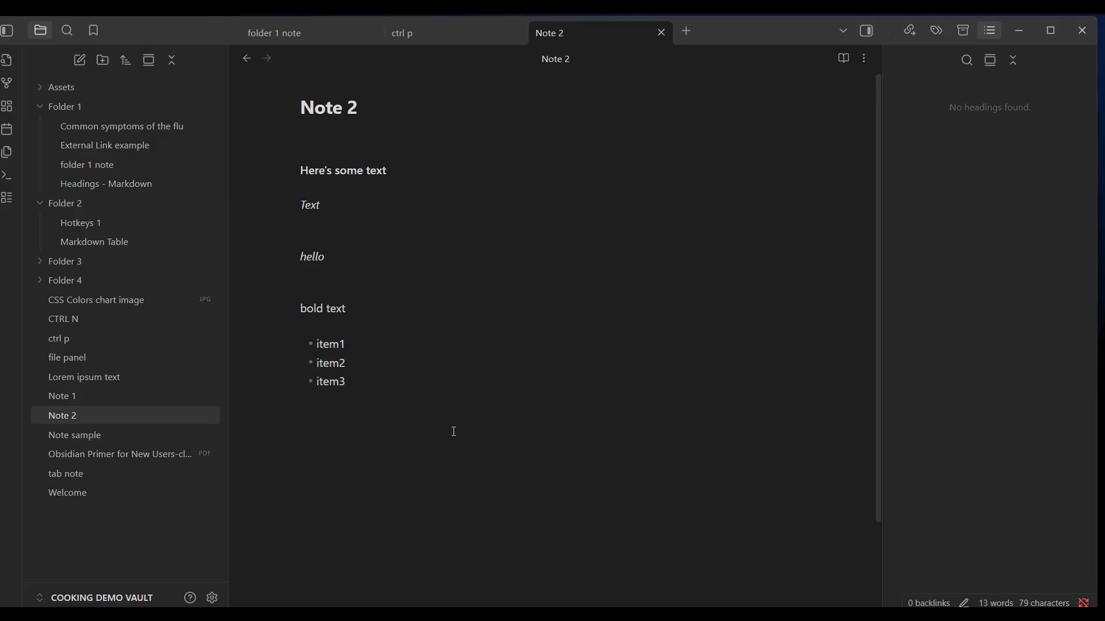
key(Home)
click(393, 454)
- Clear the bullet list formatting from the three item lines
drag(348, 382, 305, 340)
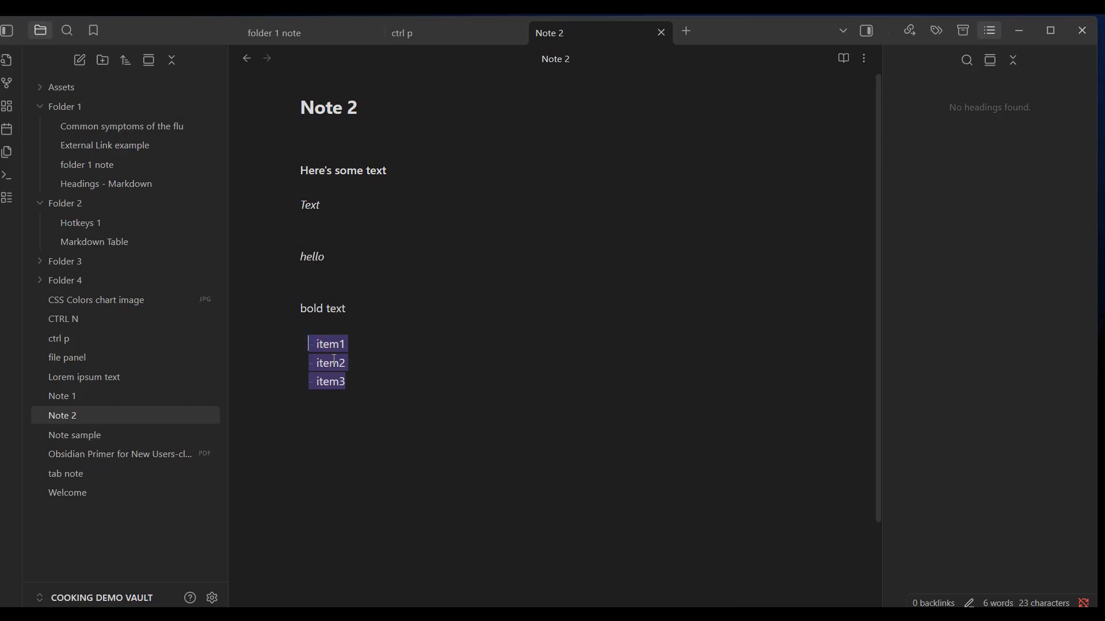
right_click(335, 360)
mouse_move(391, 435)
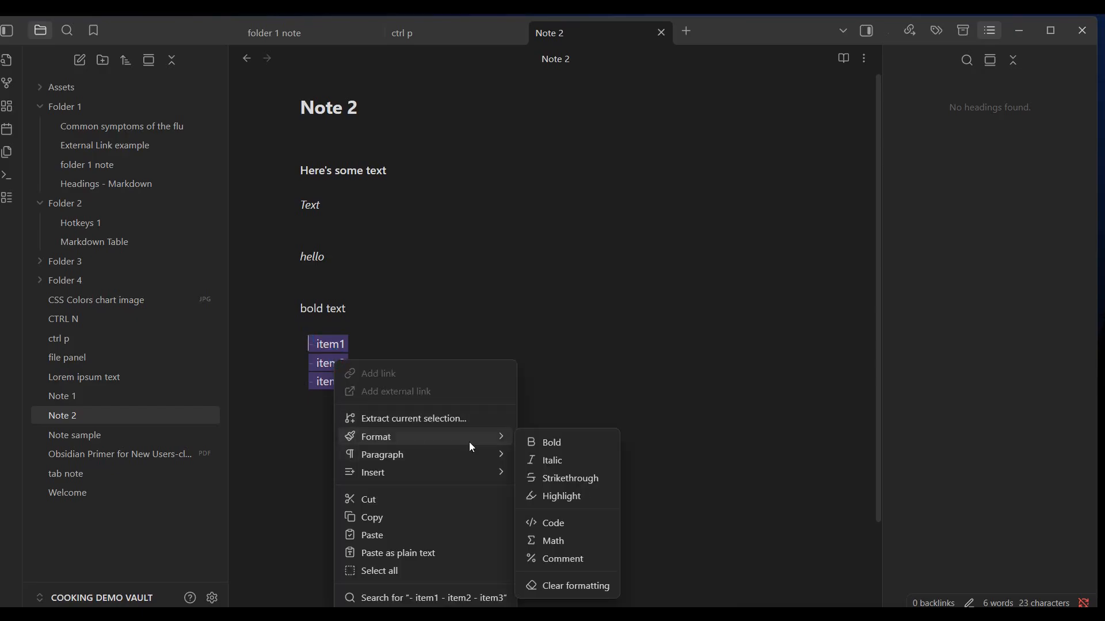
click(557, 587)
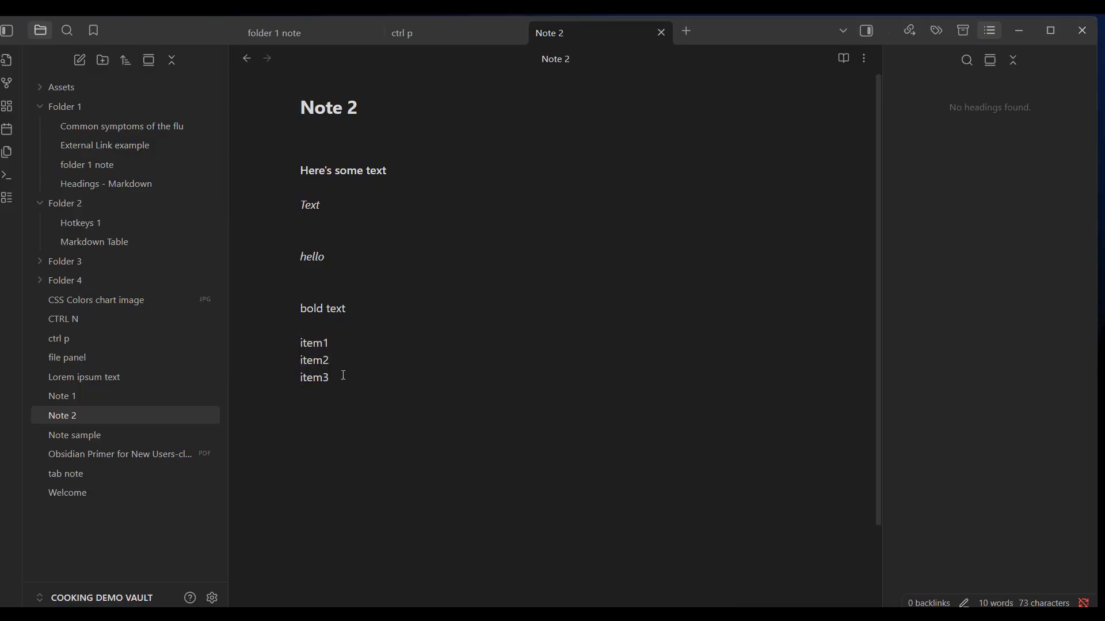
- Format the item1, item2 and item3 lines as a numbered list
drag(343, 378, 299, 337)
right_click(324, 364)
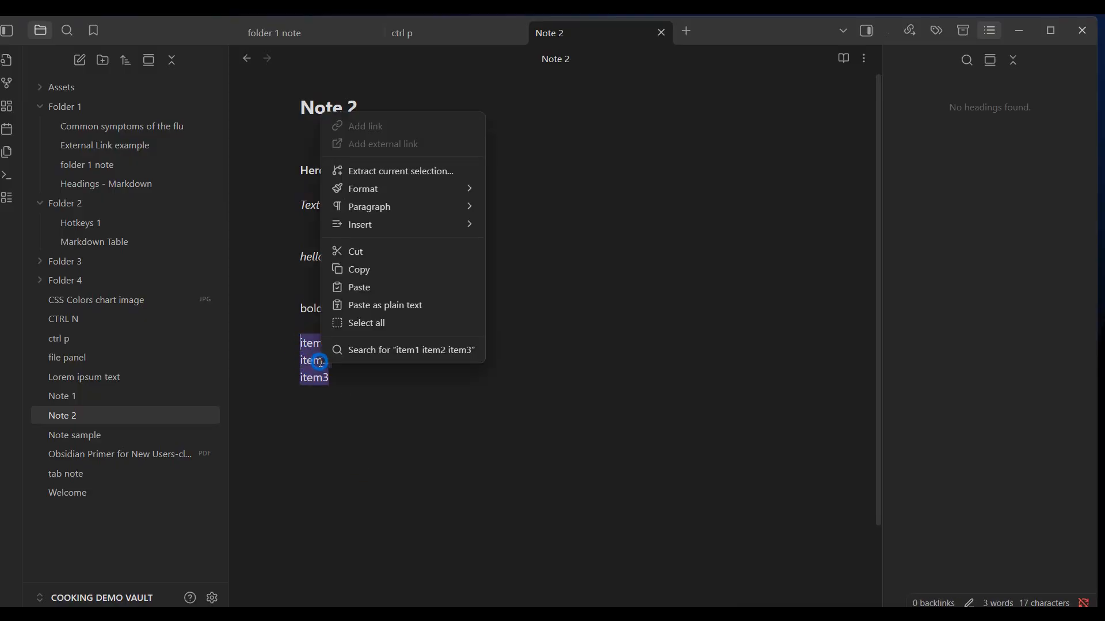
mouse_move(407, 219)
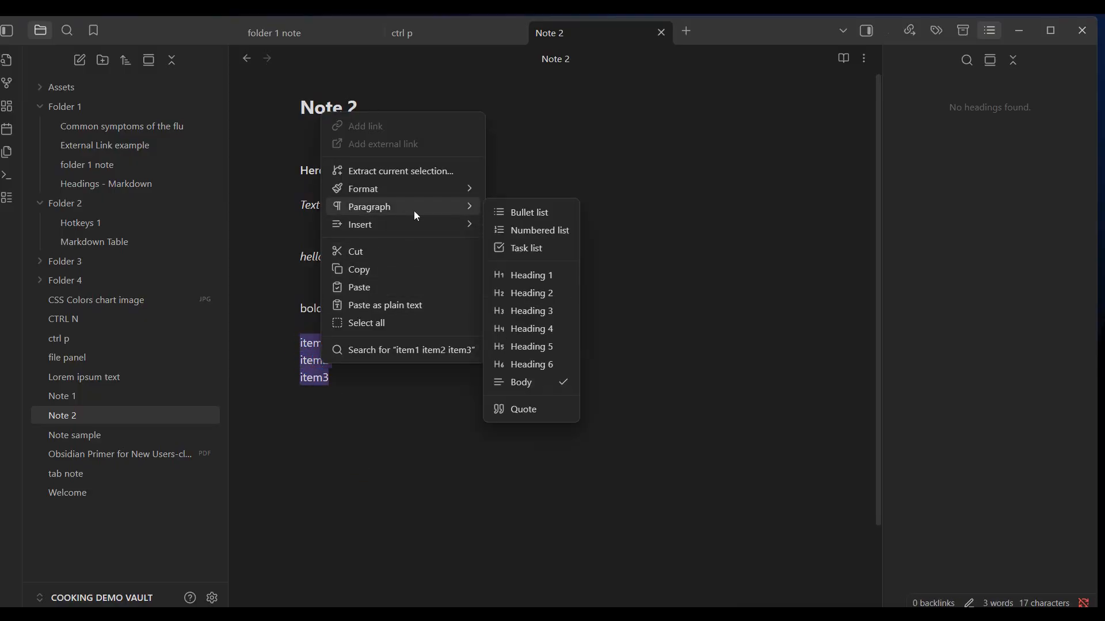
click(521, 230)
click(382, 454)
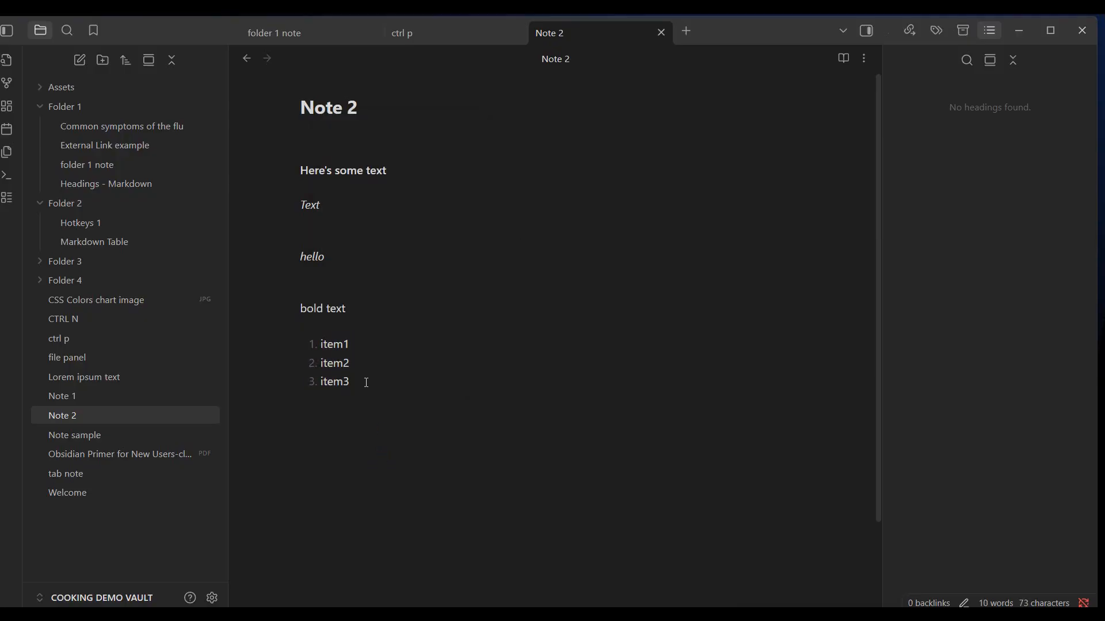
- Clear the numbered list formatting from the three item lines
drag(366, 383, 303, 328)
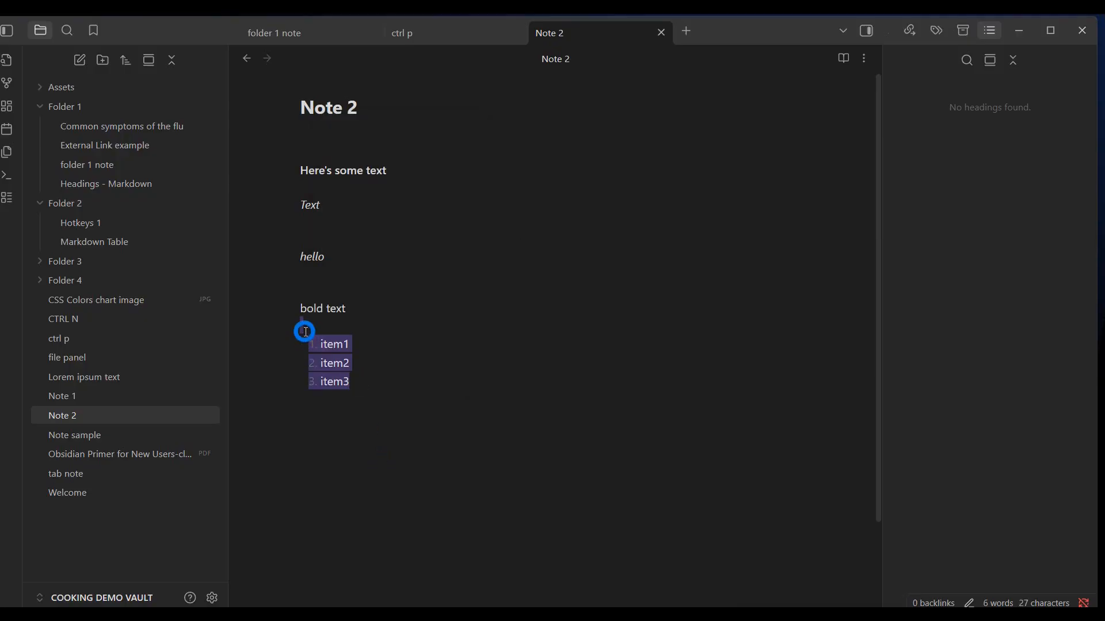
right_click(330, 355)
mouse_move(381, 433)
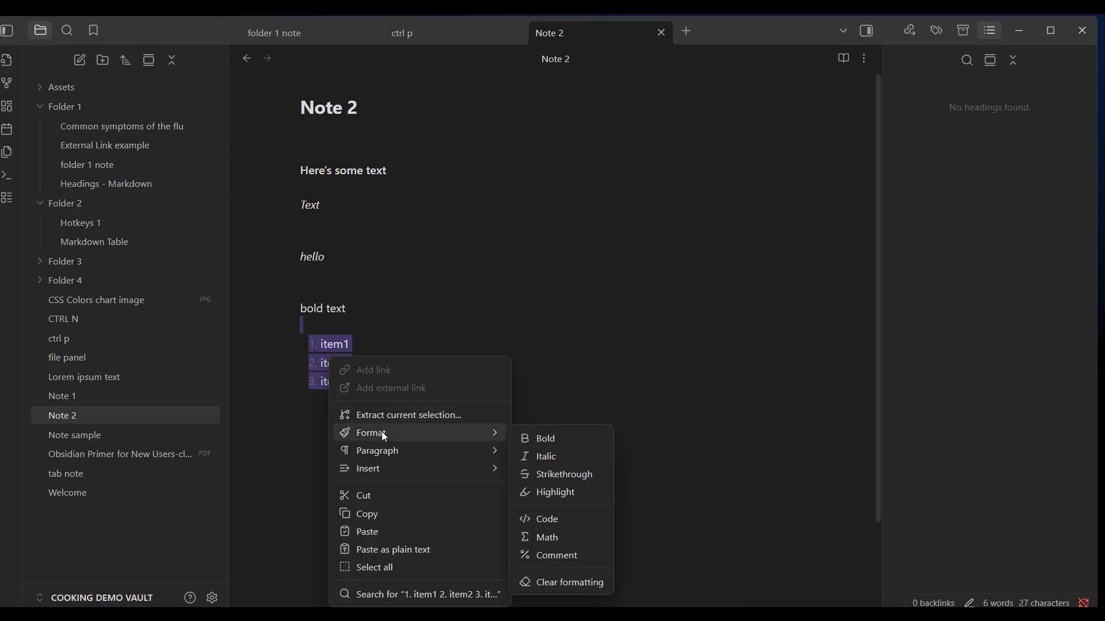
click(561, 581)
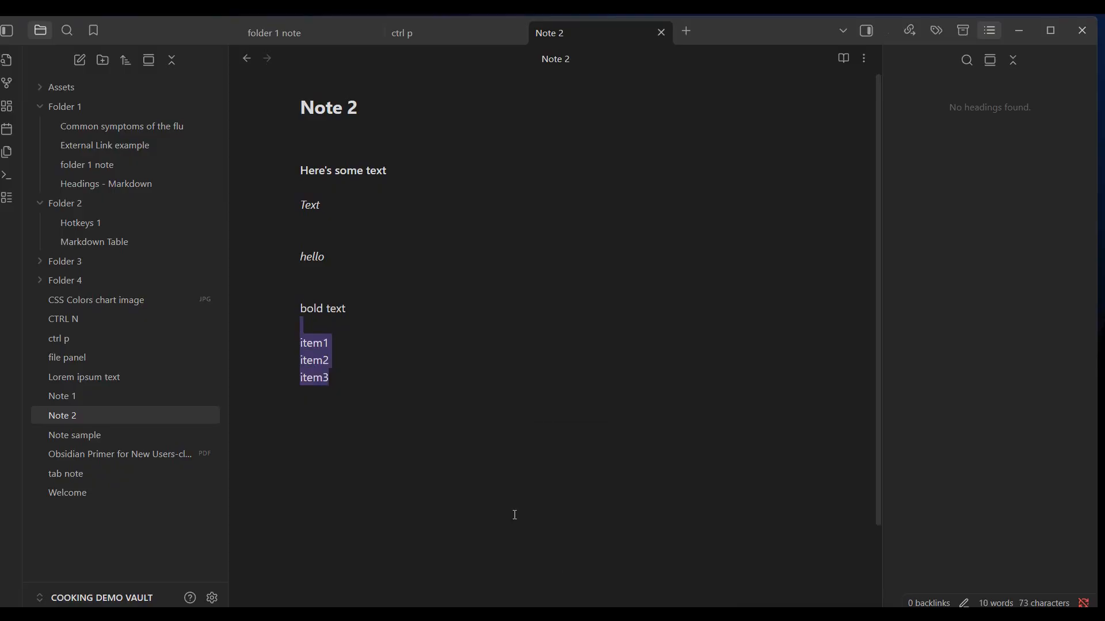
- Turn item1, item2 and item3 into a task list, and check and uncheck item1
right_click(325, 358)
mouse_move(403, 453)
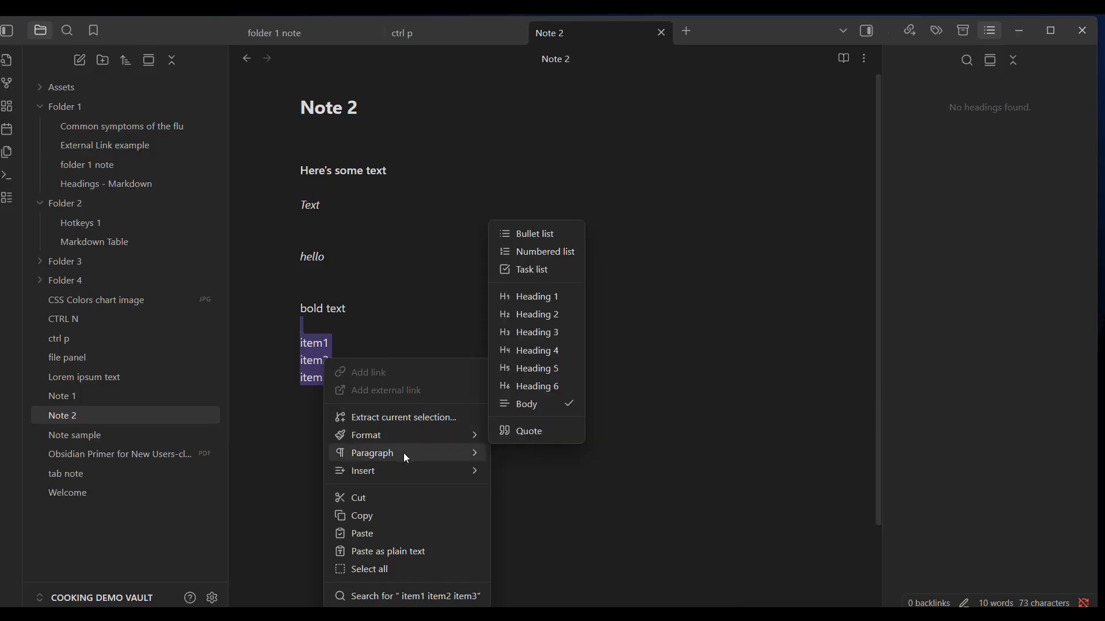
click(530, 275)
click(351, 473)
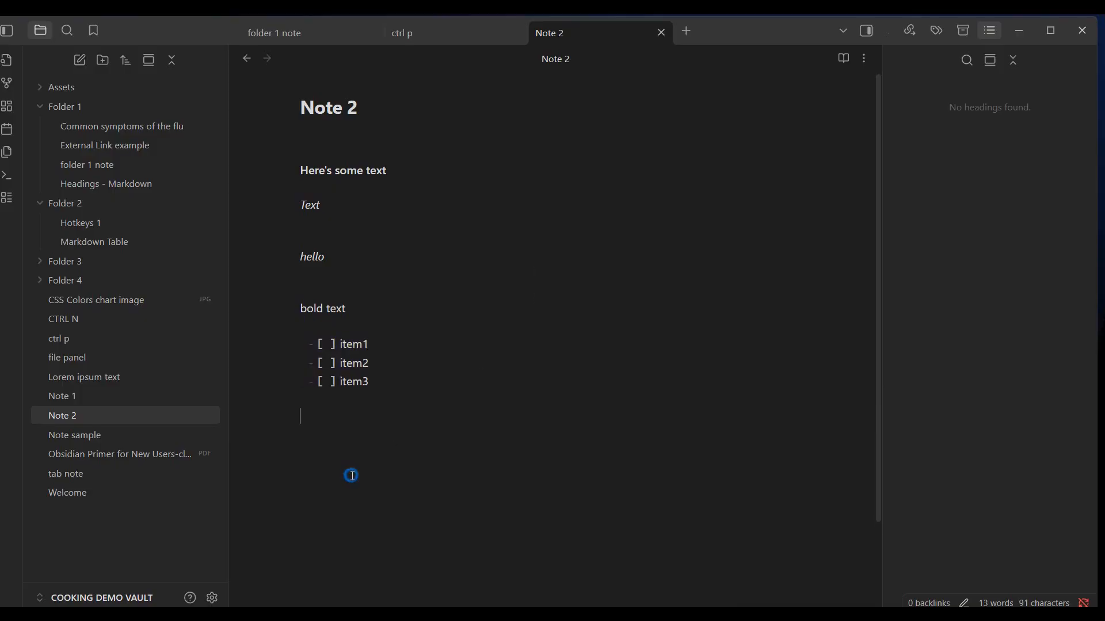
click(311, 348)
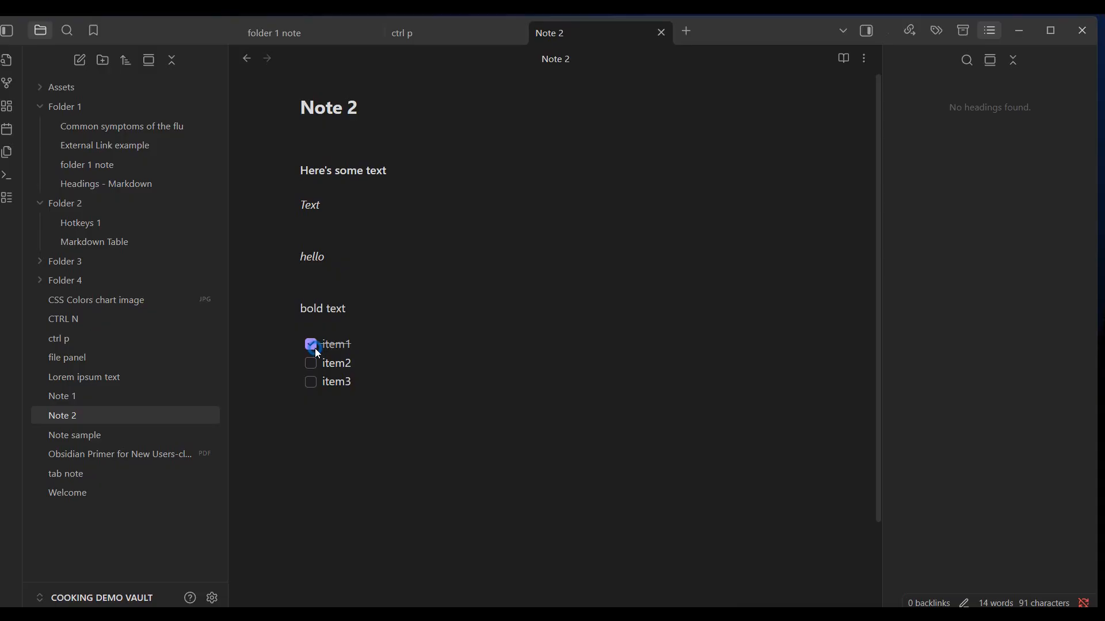
click(311, 345)
- Clear the task list formatting from the three item lines
drag(375, 383, 307, 342)
right_click(352, 356)
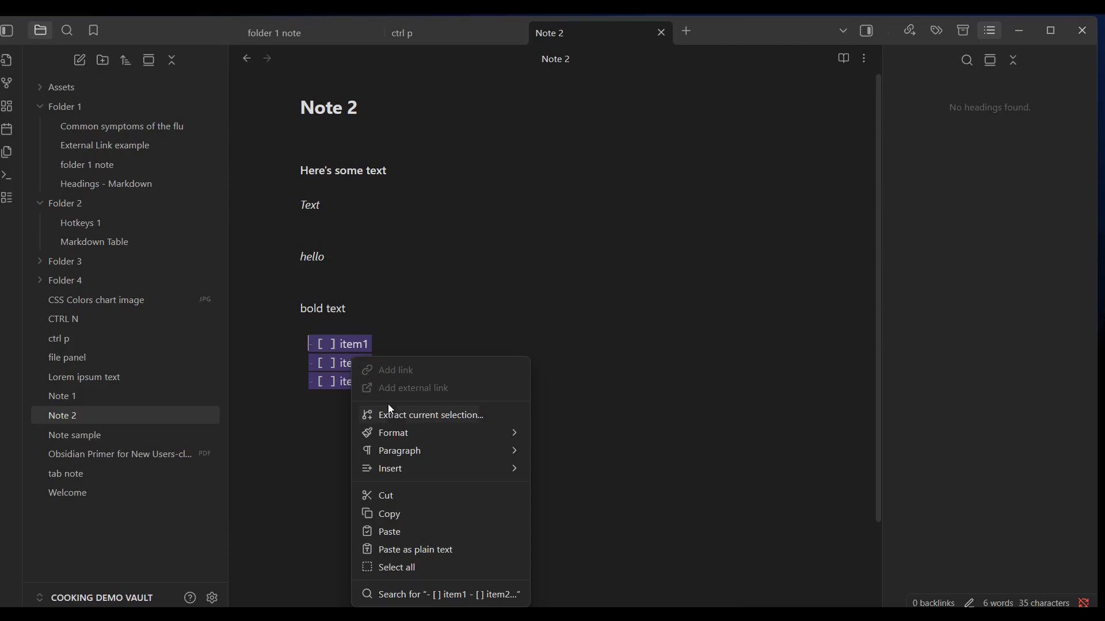
mouse_move(409, 434)
click(564, 581)
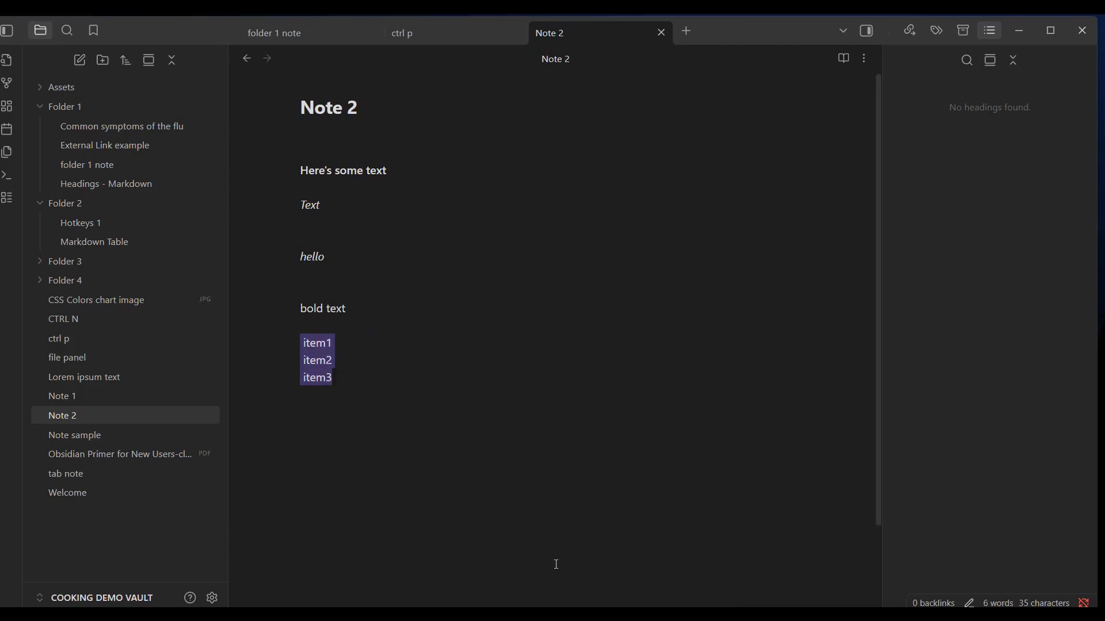
click(387, 442)
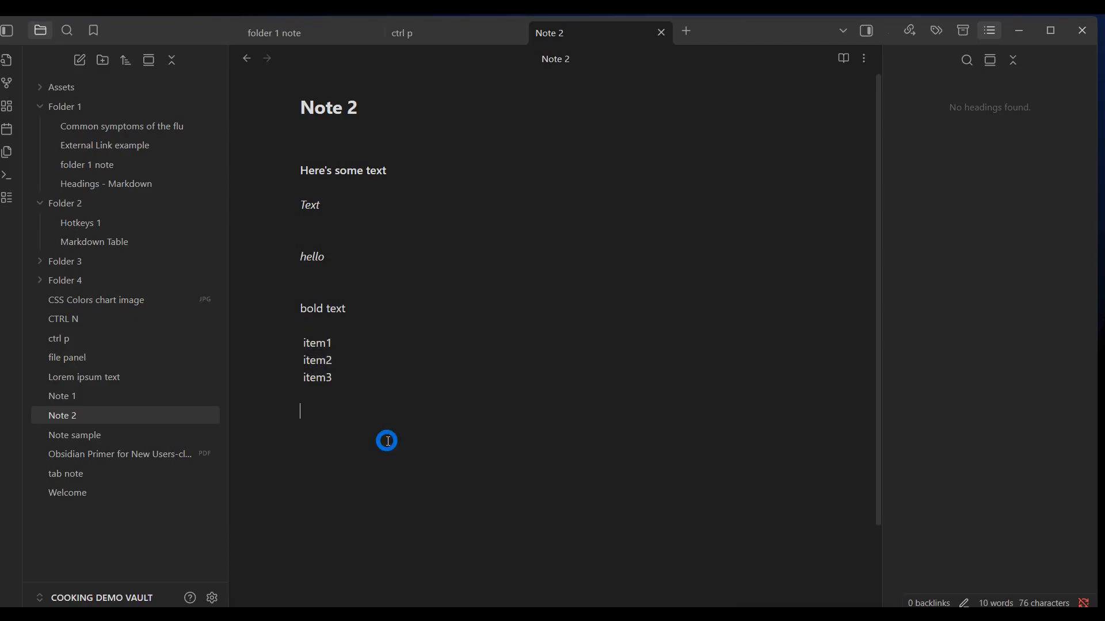
- Start a bullet list on the empty line below item3 and enter the entries one, two and 3
right_click(326, 426)
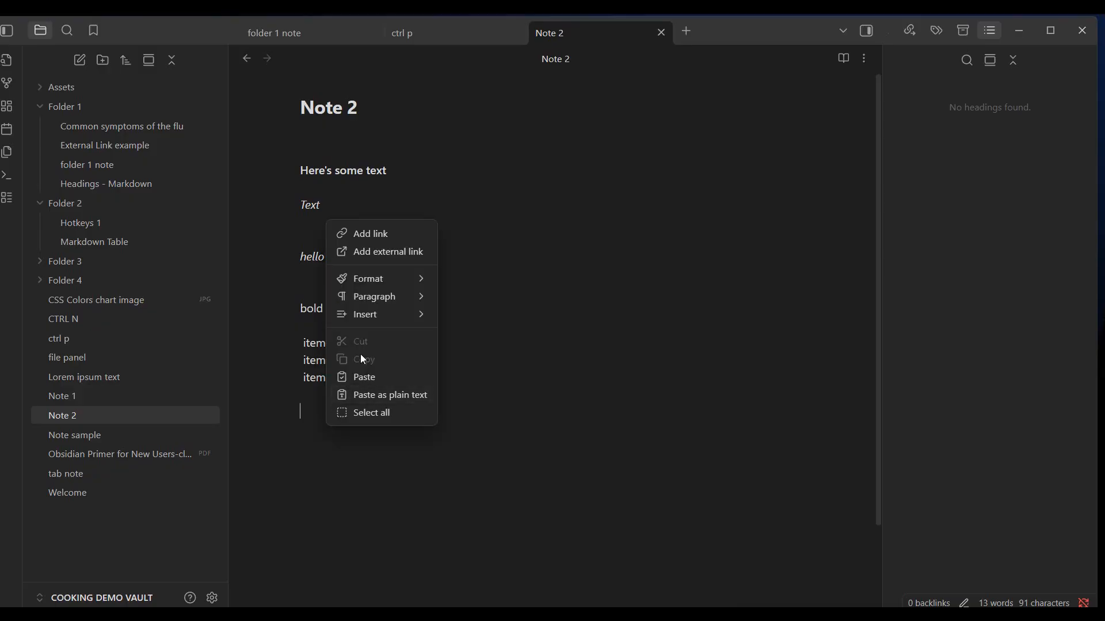
mouse_move(390, 298)
click(473, 300)
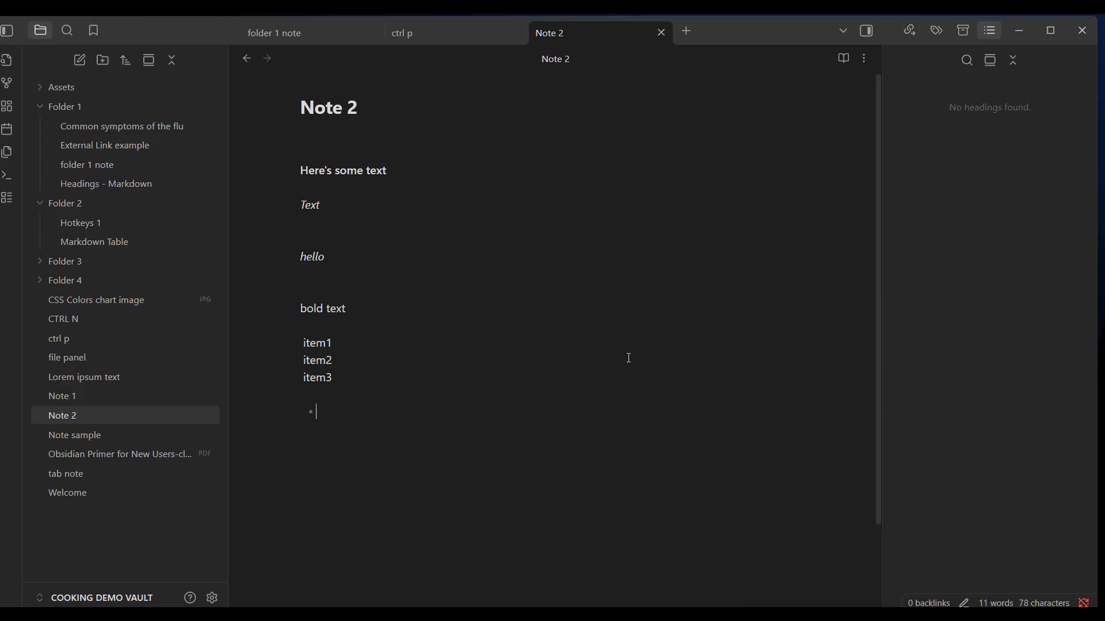
text(one)
key(Return)
text(two)
key(Return)
text(3)
key(Return)
- Delete the bullet list entries one, two and 3 below item3
drag(318, 467, 301, 414)
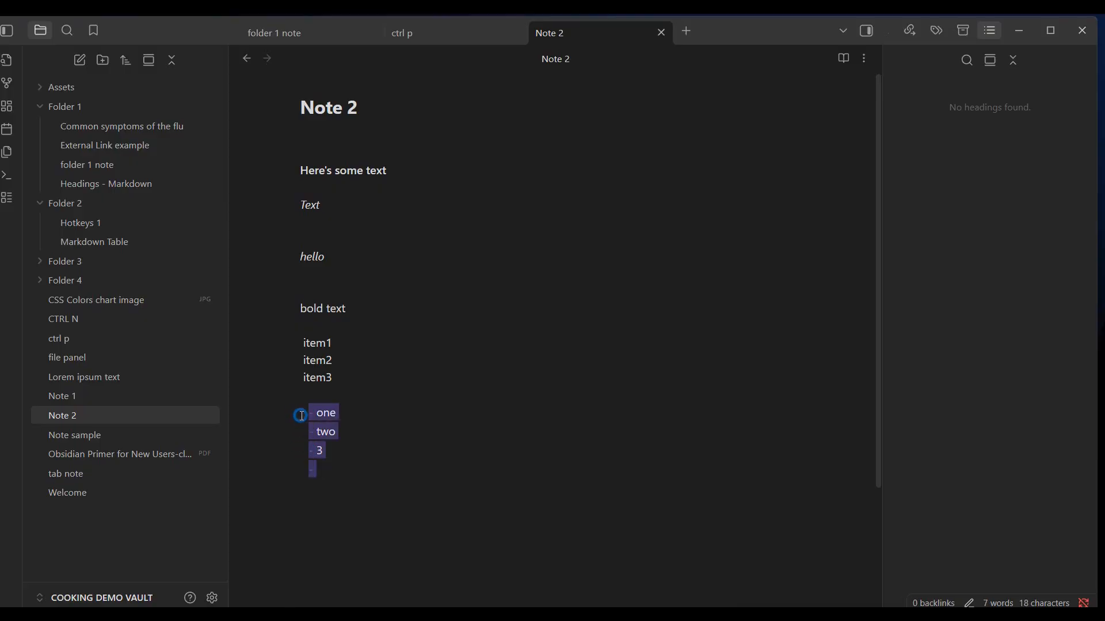
key(BackSpace)
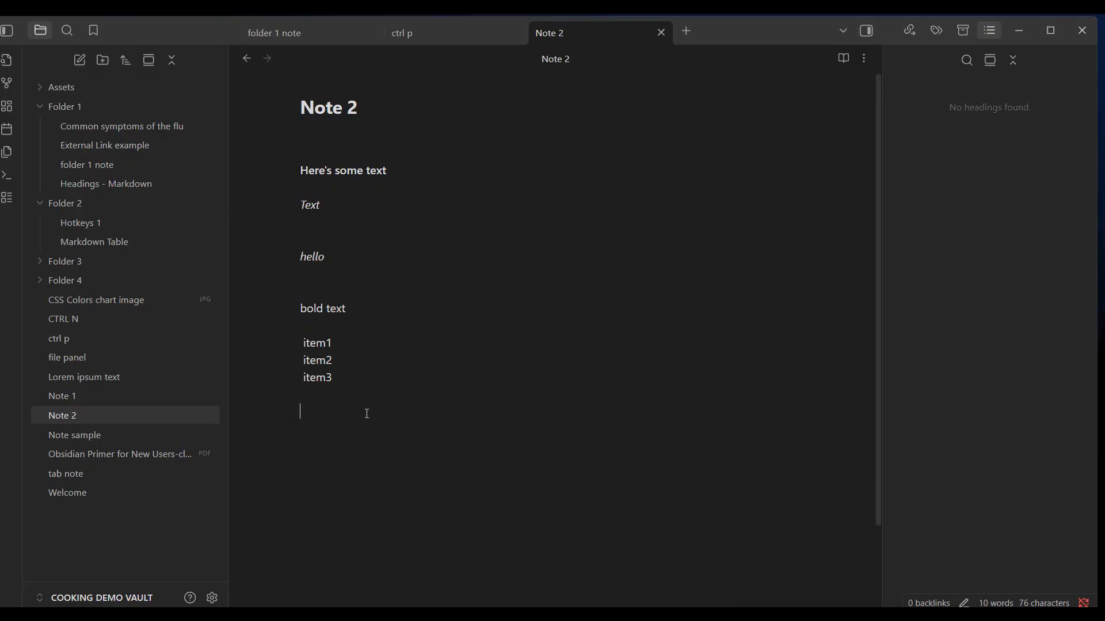
right_click(326, 410)
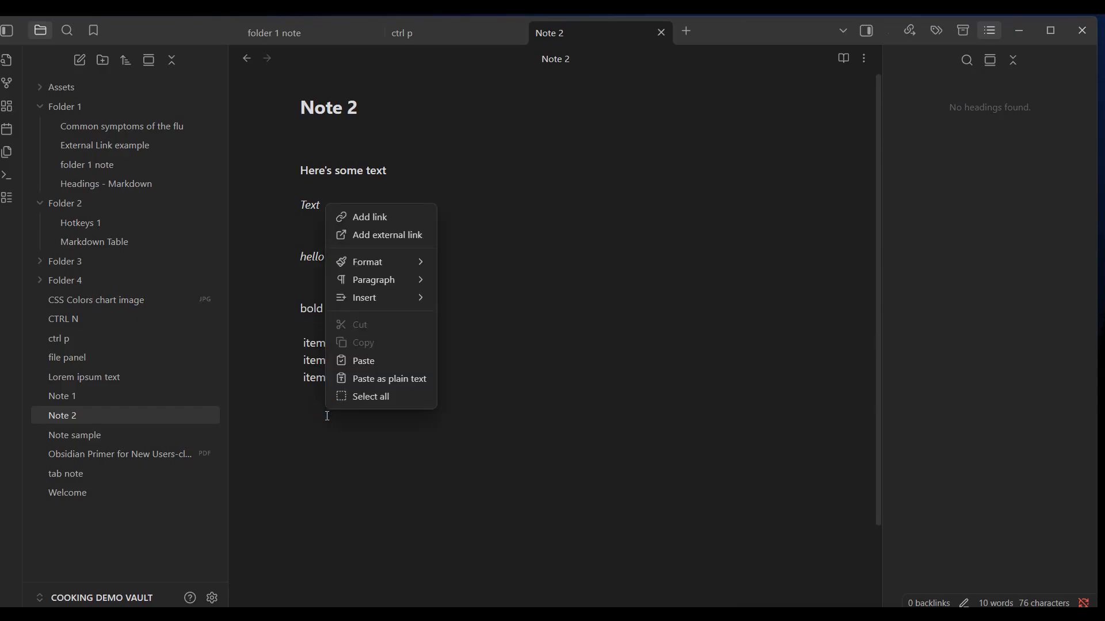
mouse_move(395, 263)
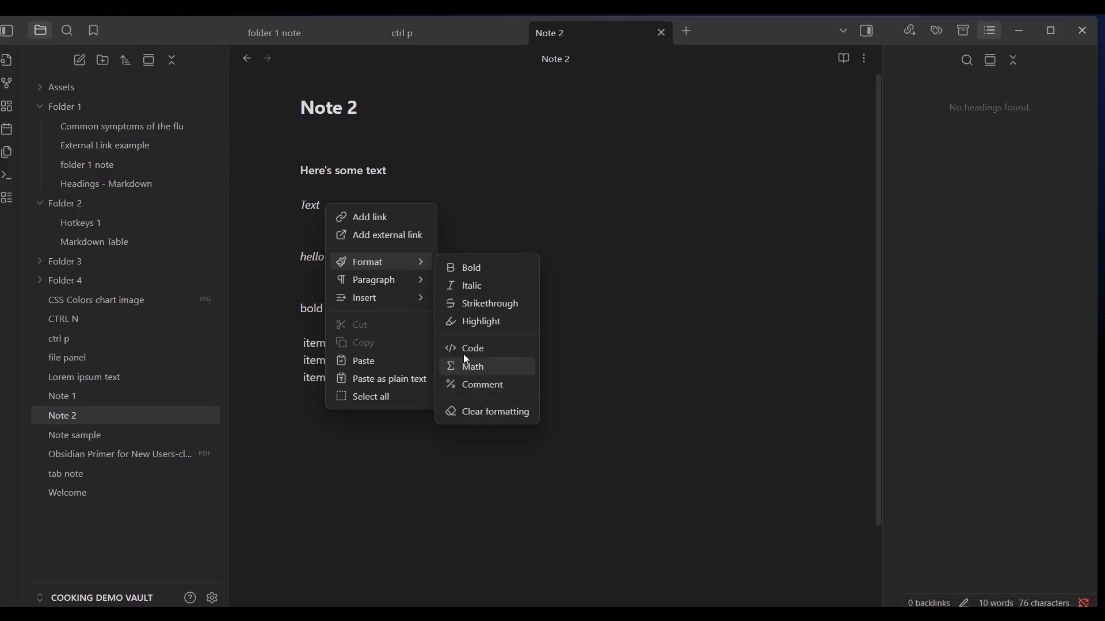
mouse_move(400, 282)
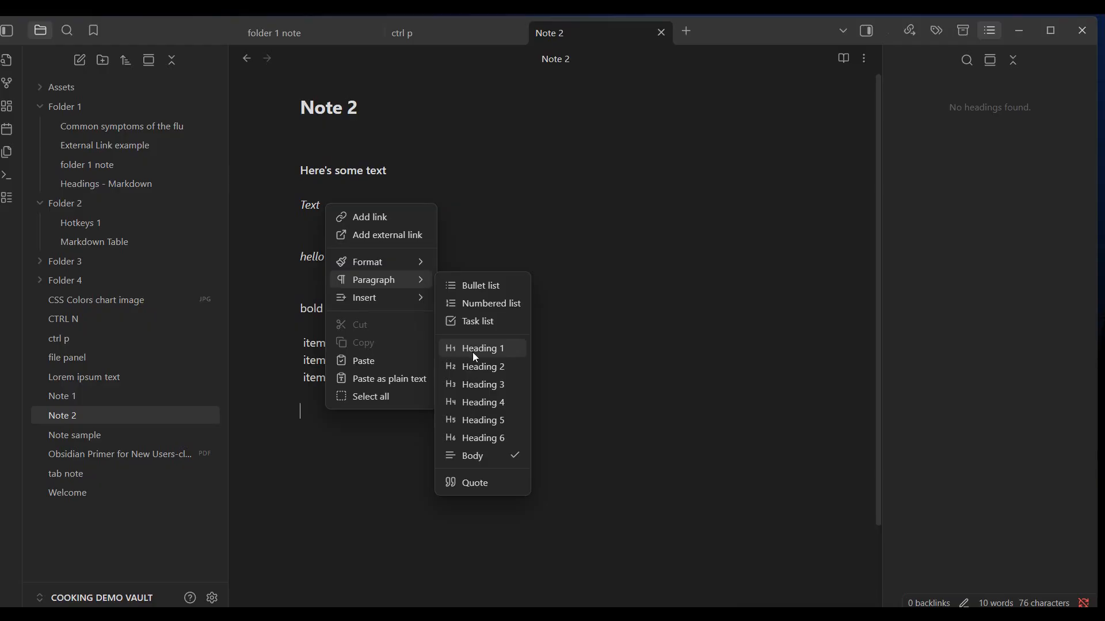
click(381, 461)
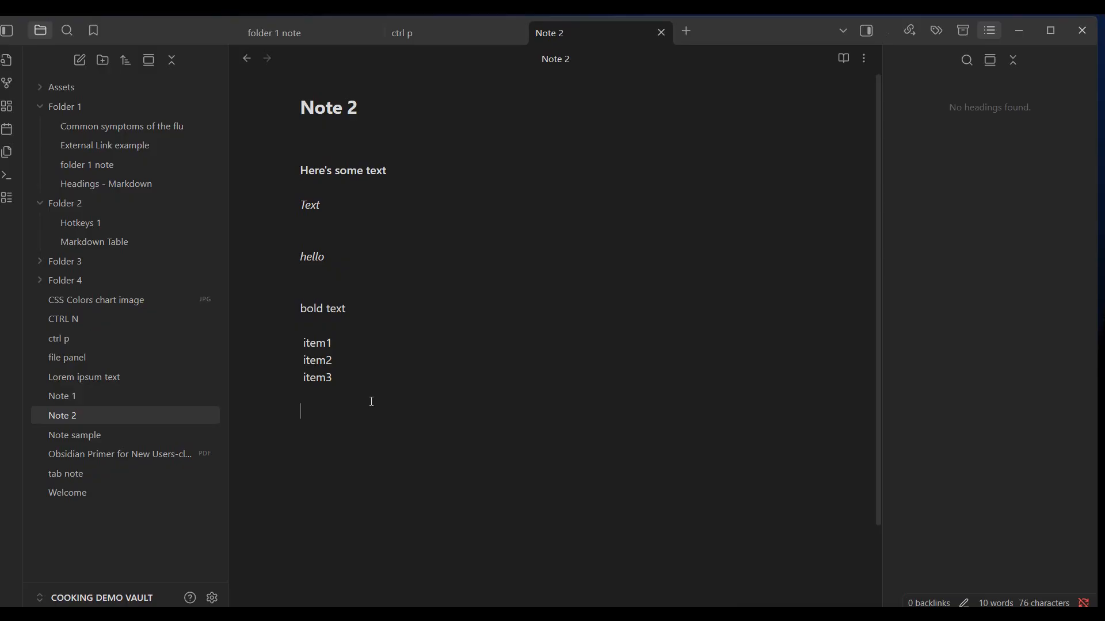
- Turn the "bold text" line into a Heading 1
drag(357, 312, 289, 315)
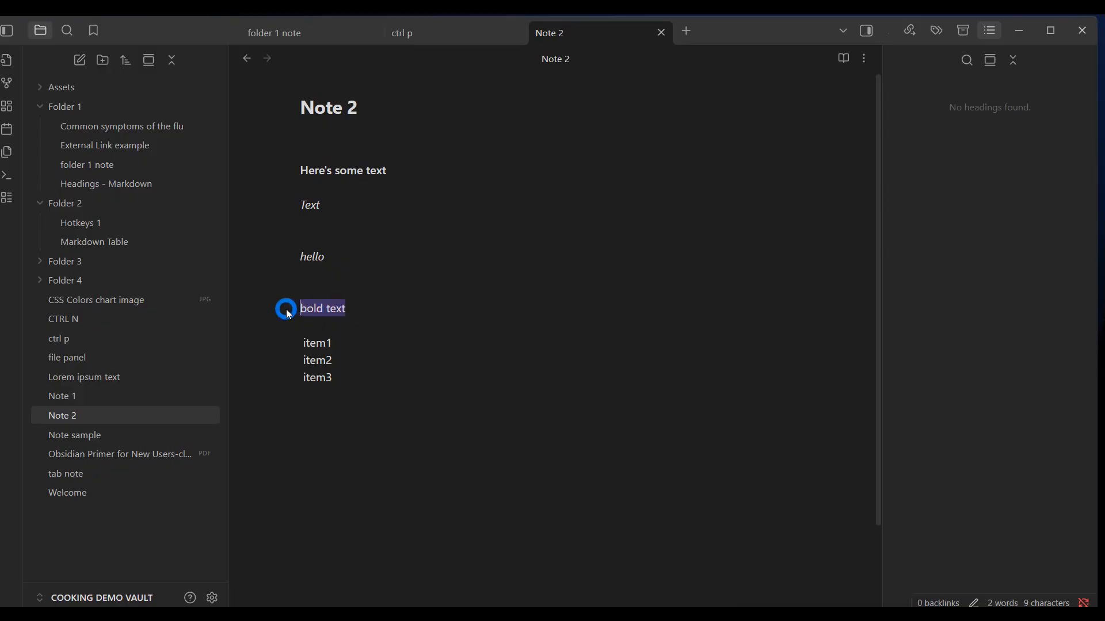
right_click(333, 305)
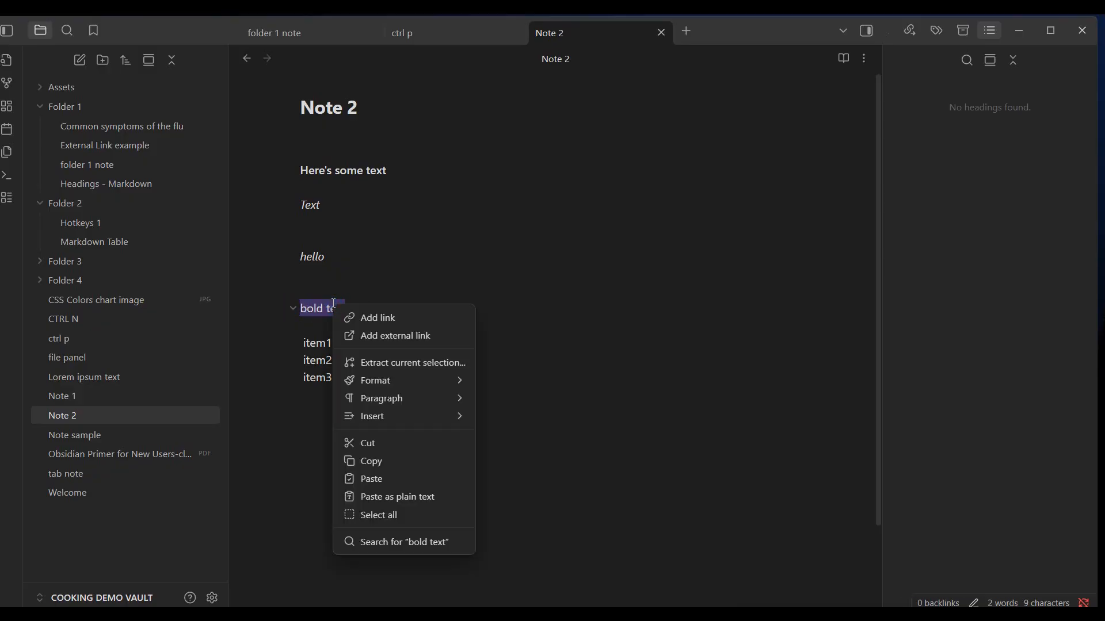
mouse_move(406, 400)
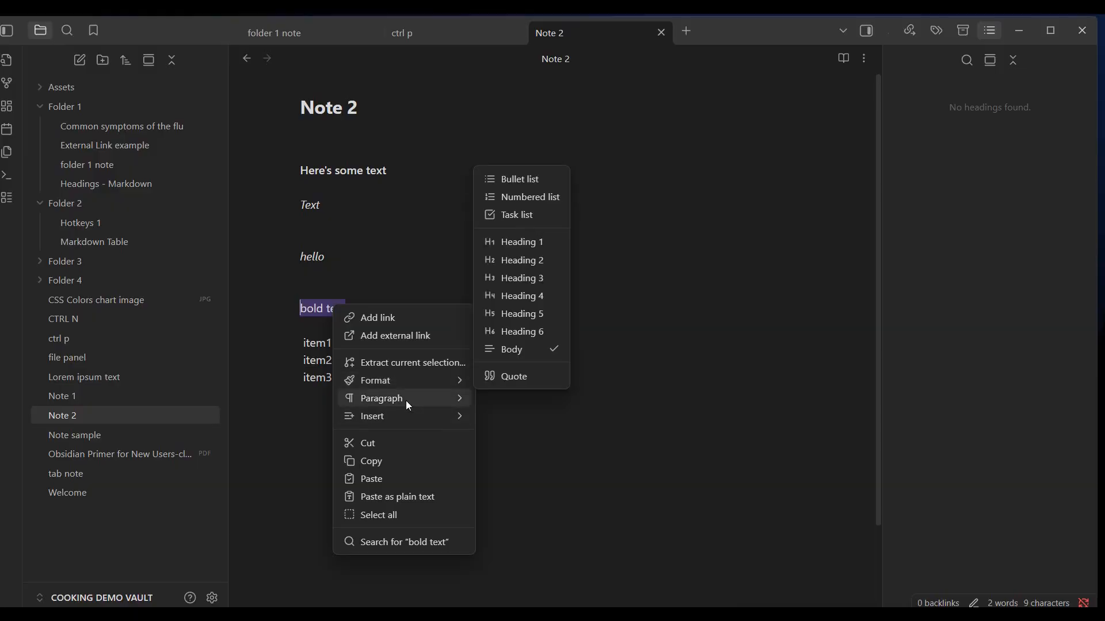
click(514, 242)
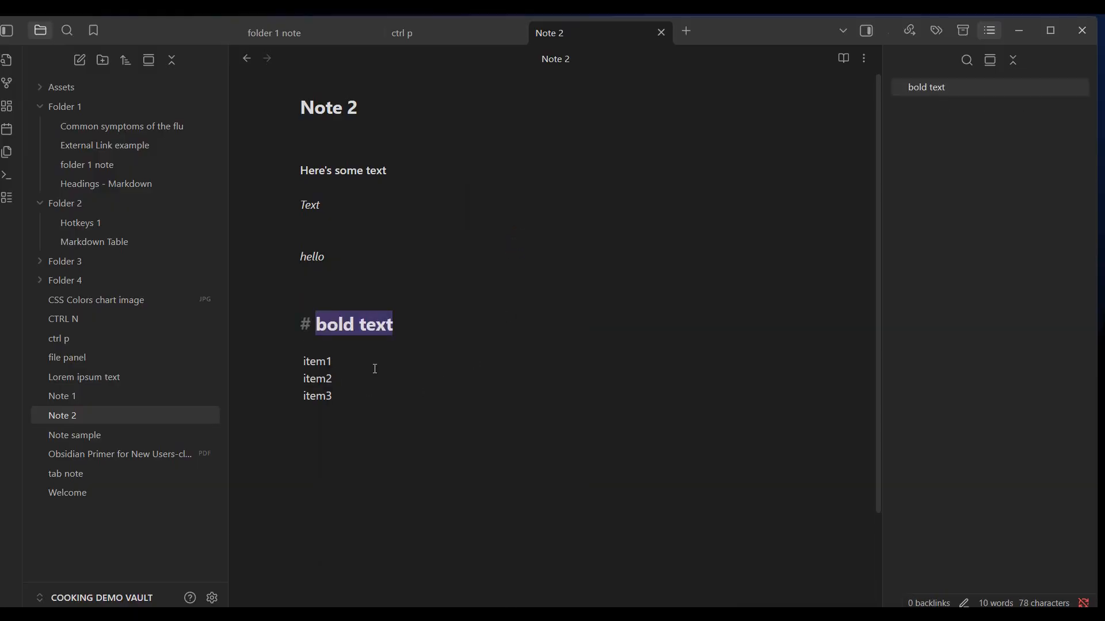
click(384, 398)
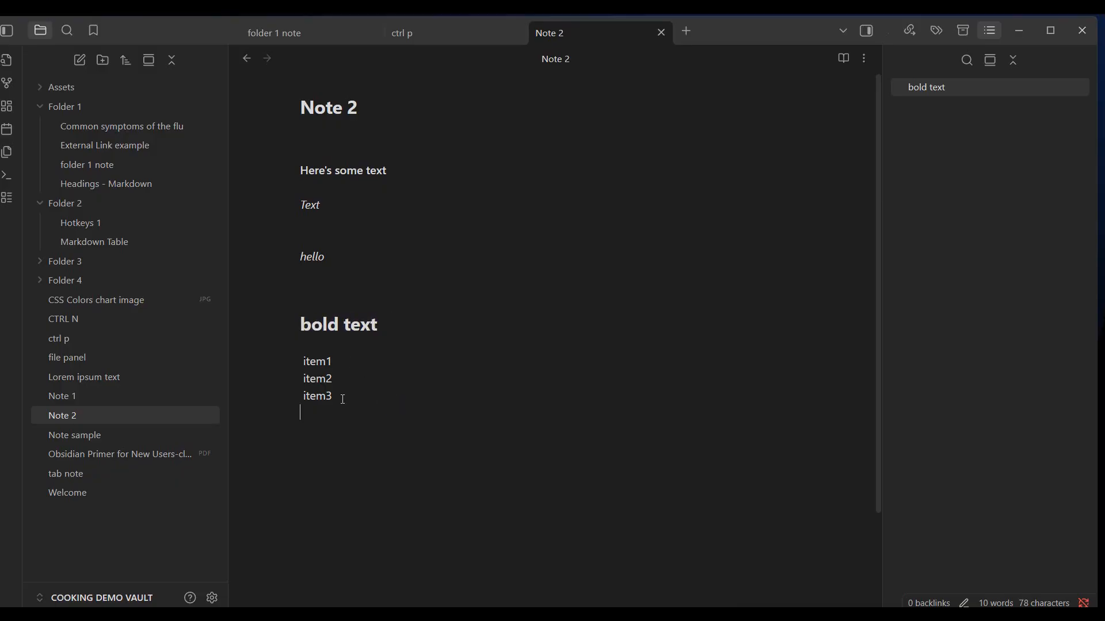
- Delete the lines item1, item2 and item3 below the "bold text" heading
drag(339, 398, 288, 366)
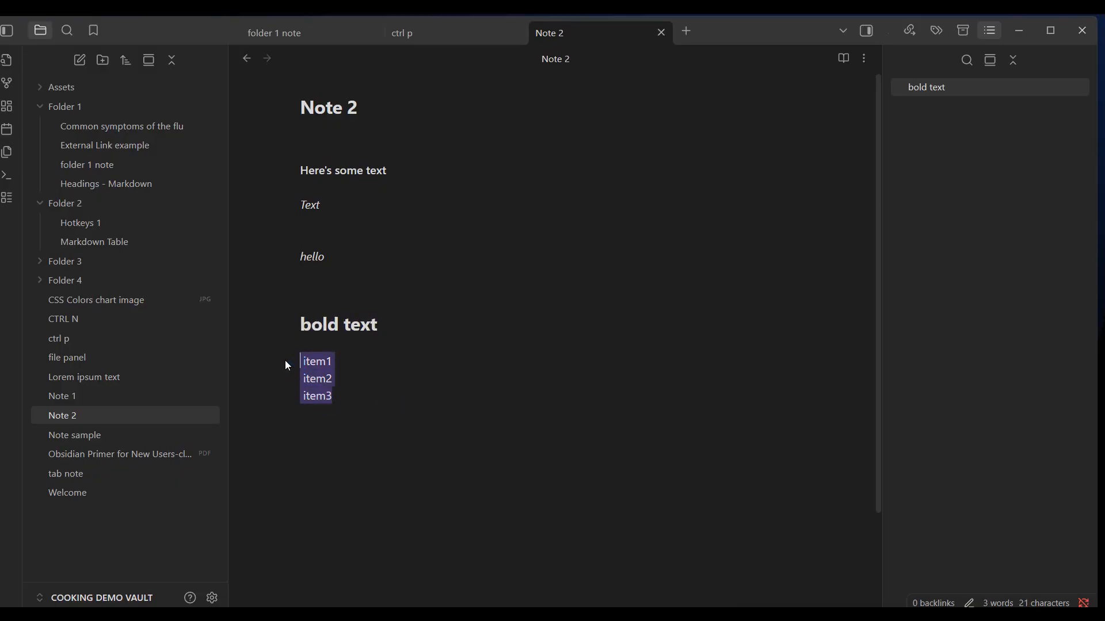
key(BackSpace)
- Clear the formatting of the whole "bold text" heading line, including its # marker
click(312, 331)
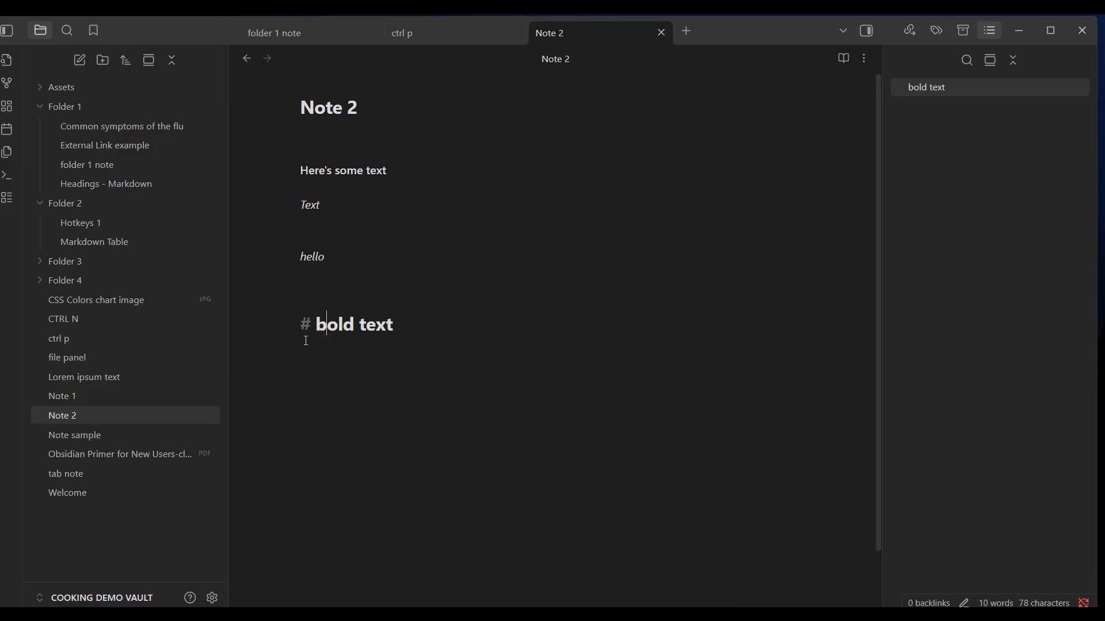
drag(424, 323, 295, 323)
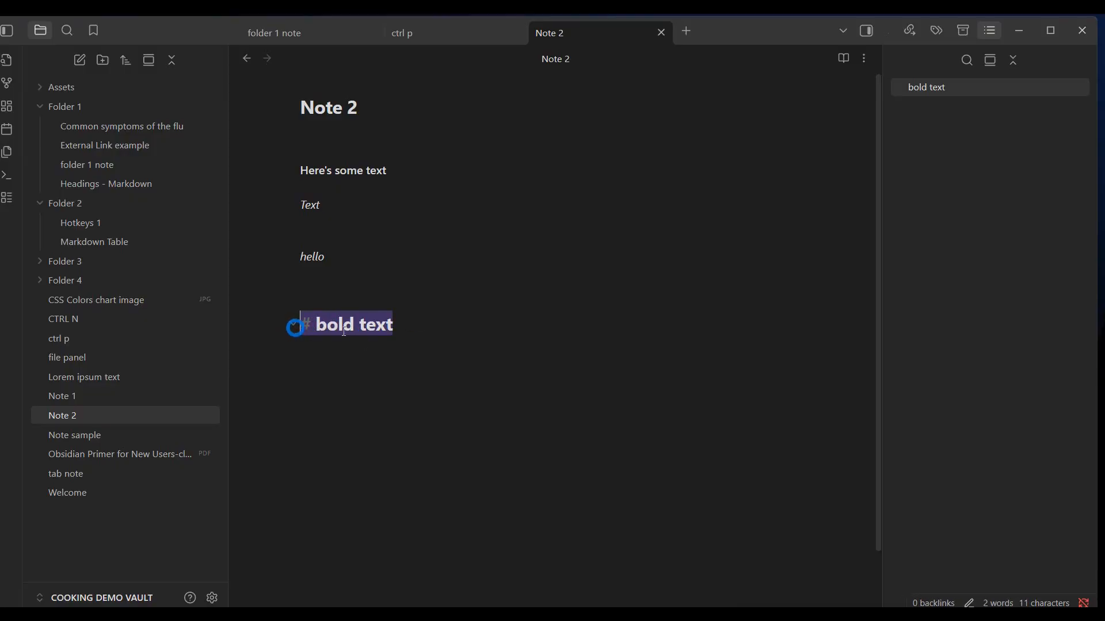
right_click(361, 324)
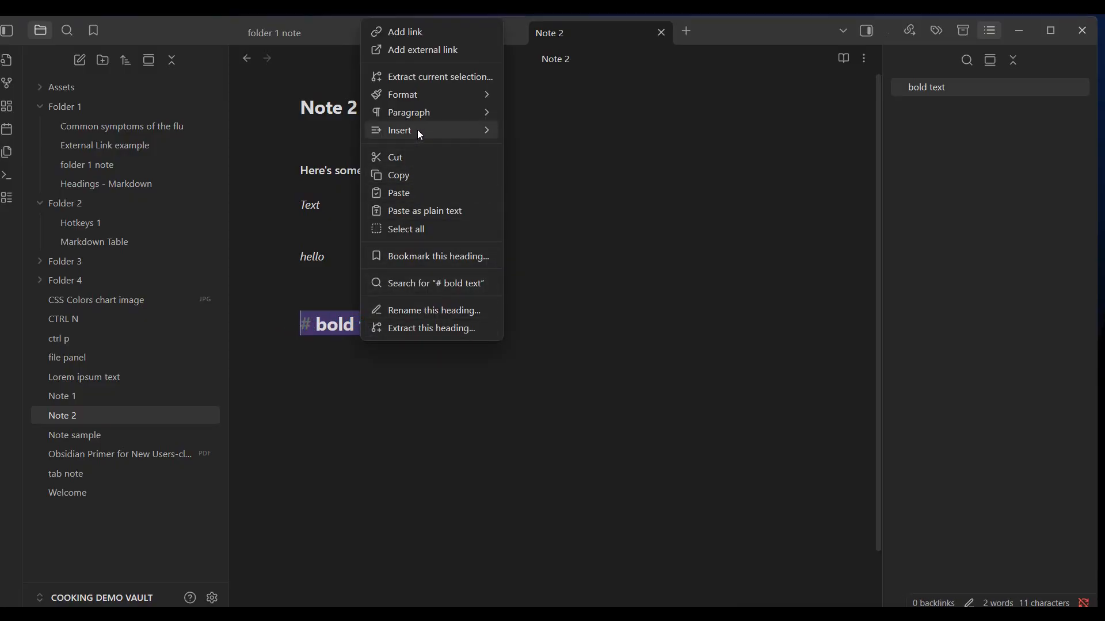
mouse_move(428, 97)
click(547, 245)
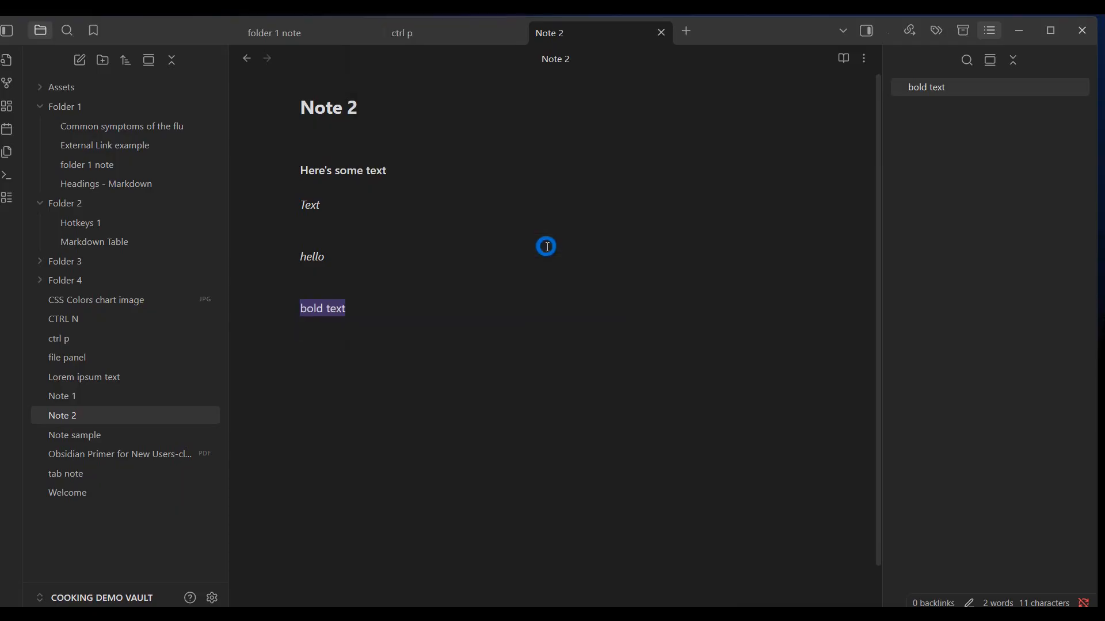
- Turn the "bold text" line into a Heading 4
right_click(338, 309)
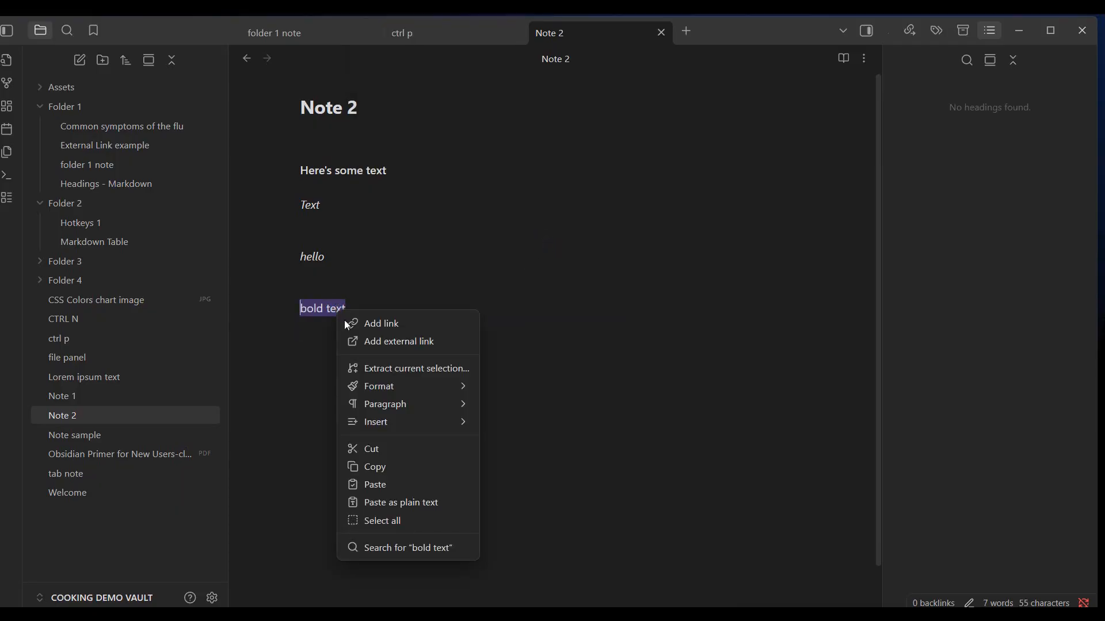
mouse_move(406, 405)
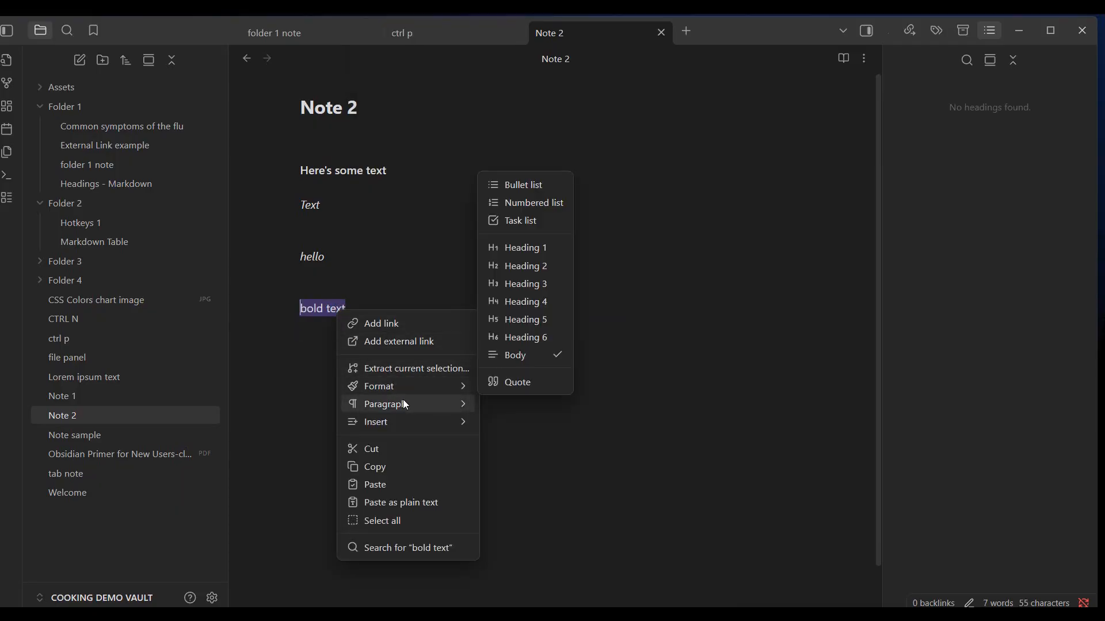
click(525, 302)
click(358, 406)
right_click(485, 244)
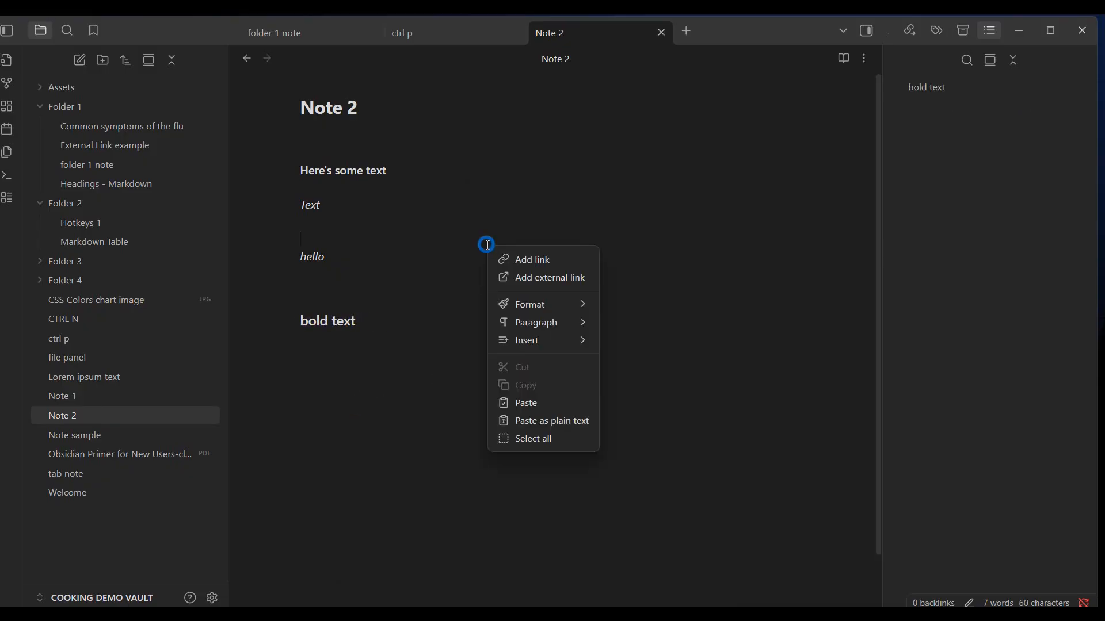
mouse_move(530, 307)
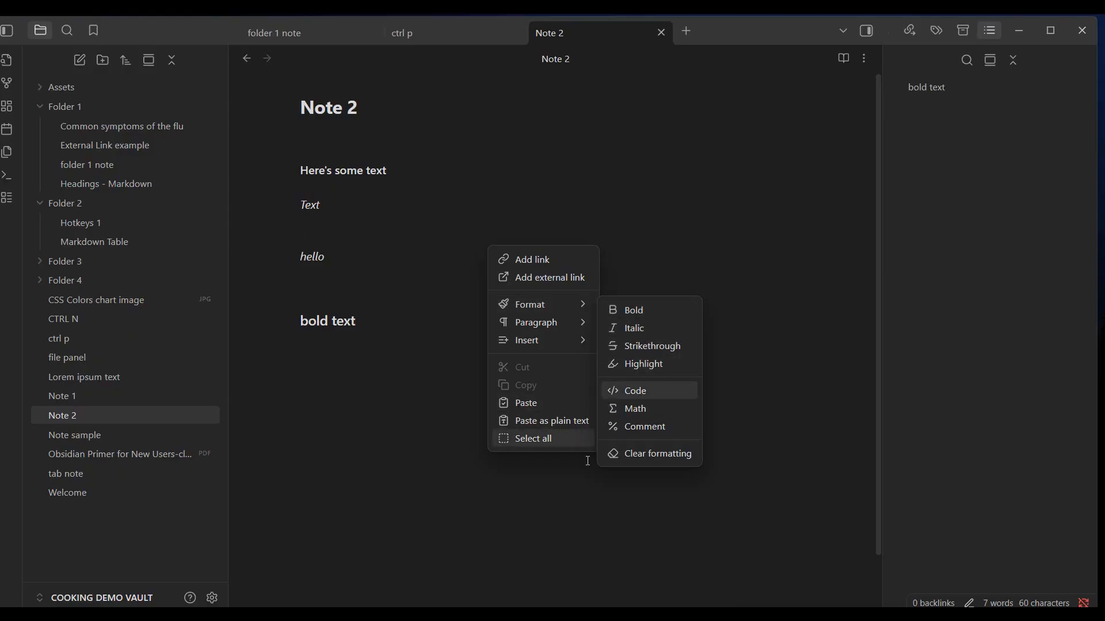
mouse_move(556, 327)
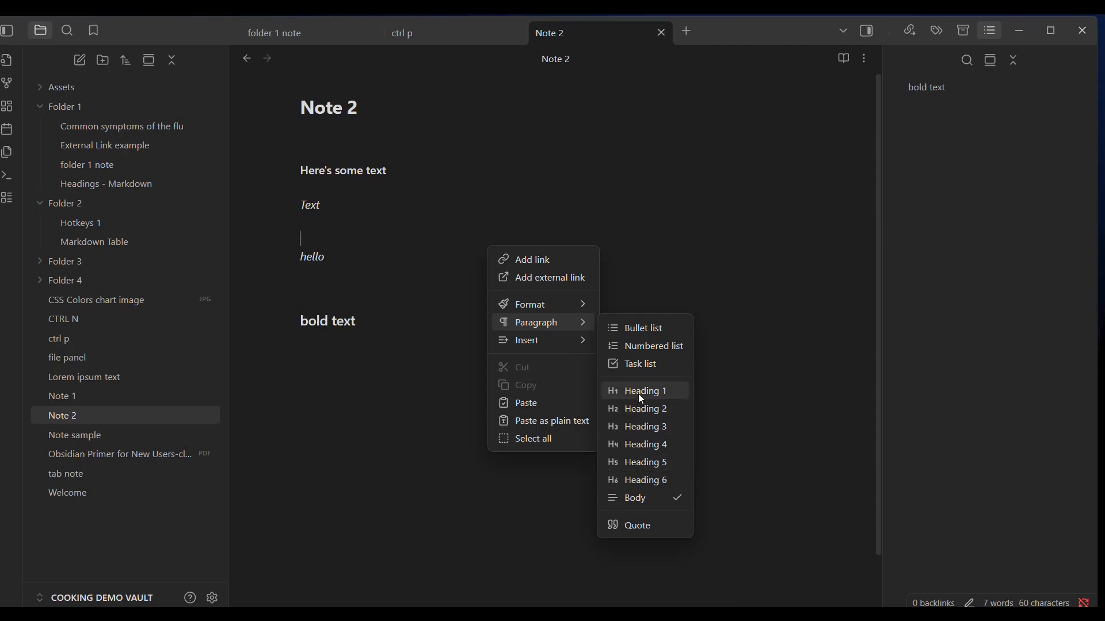
click(396, 414)
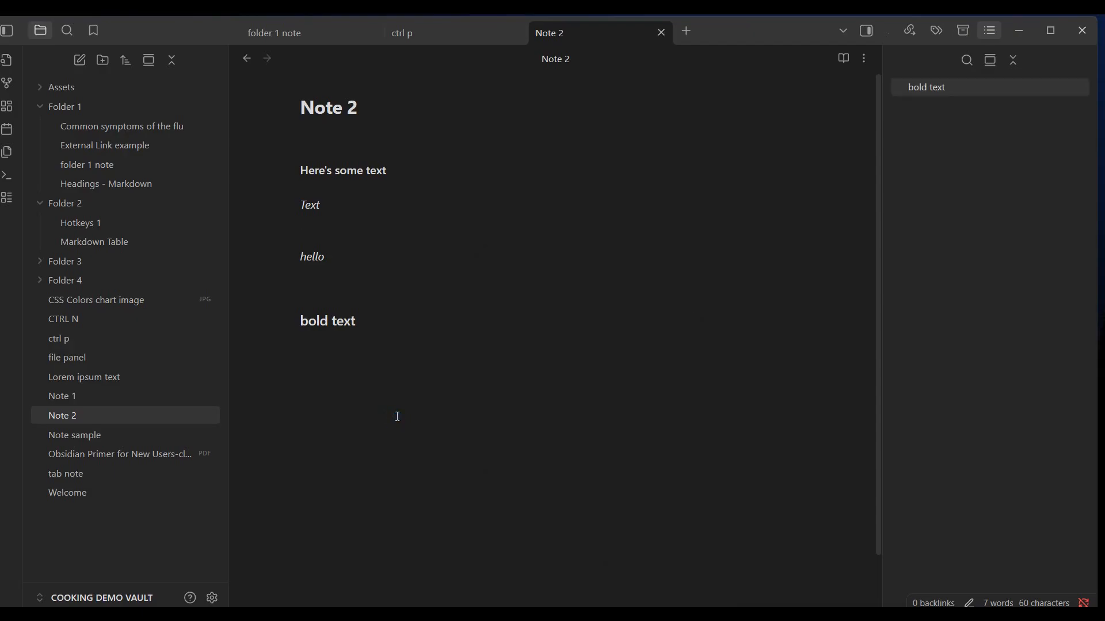
- Insert a table below the "bold text" heading and enter text and 5 in its two header cells
right_click(323, 364)
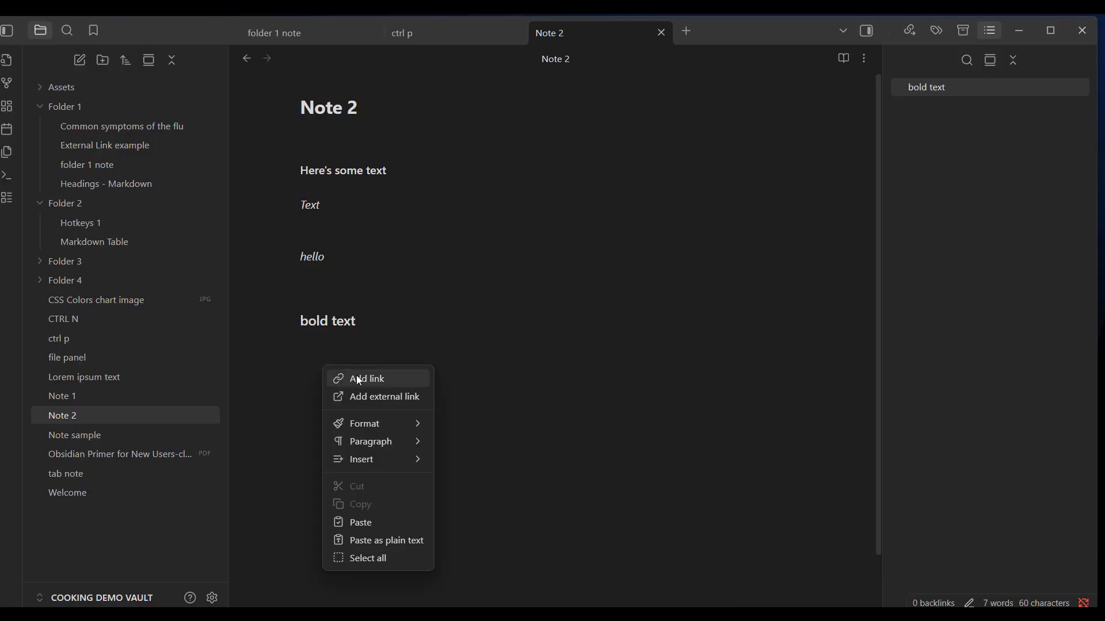
mouse_move(366, 461)
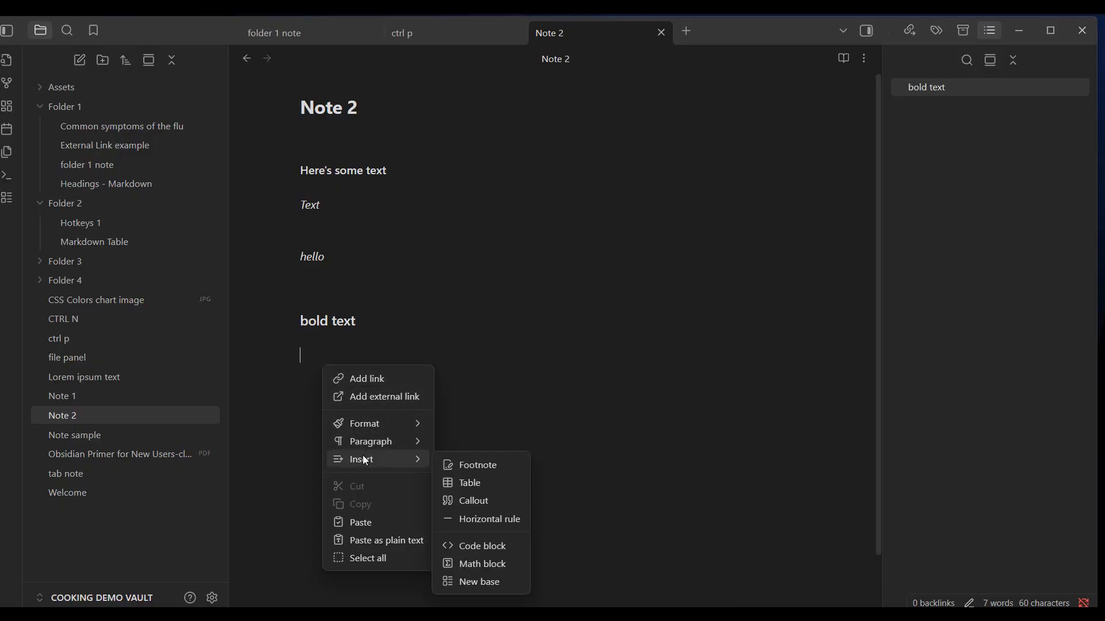
click(465, 485)
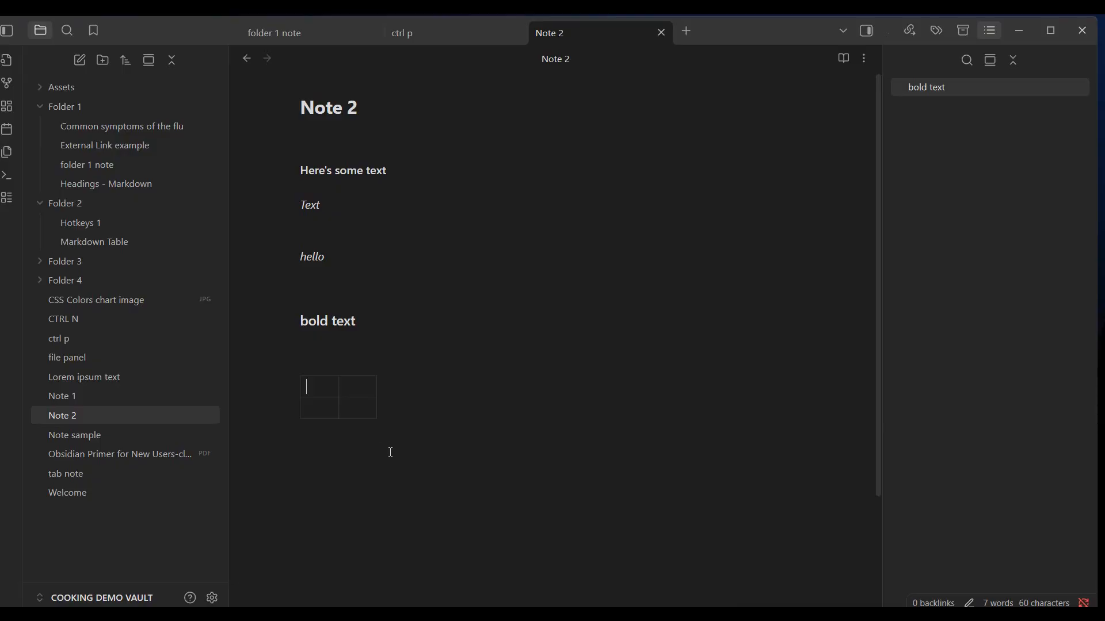
text(text)
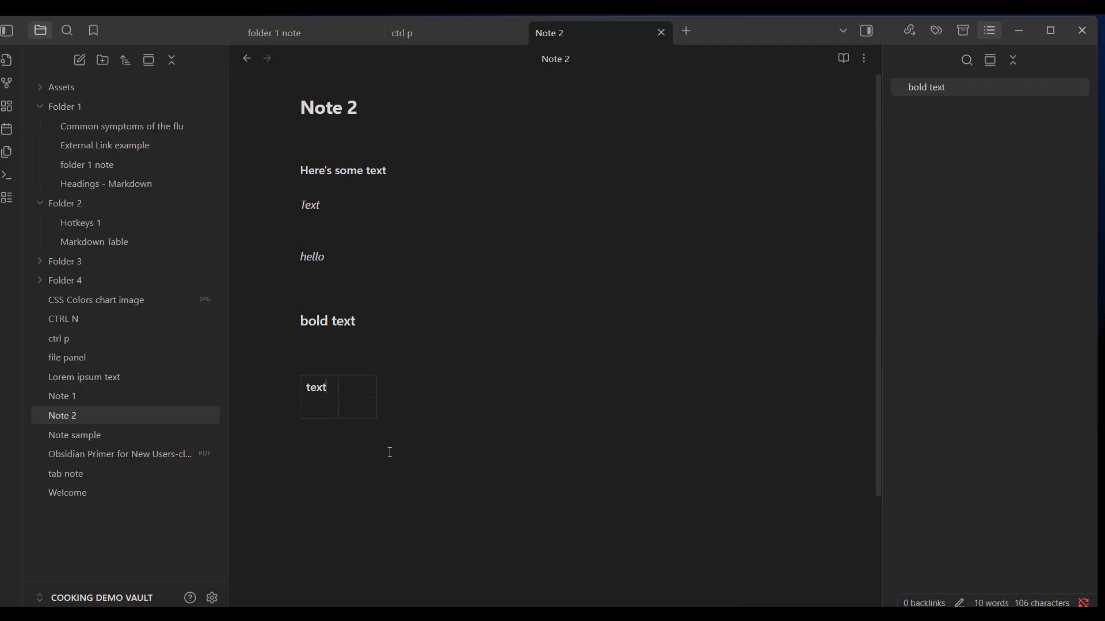
click(361, 385)
text(5)
- Add a third column after the 5 column and a new row below the last table row
mouse_move(382, 402)
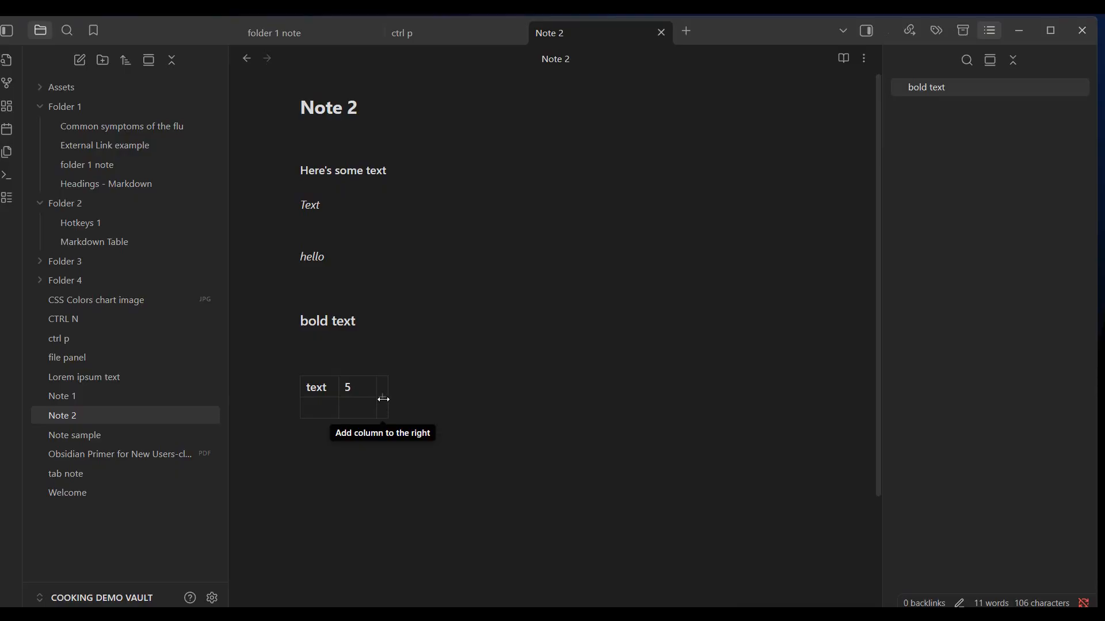
click(382, 397)
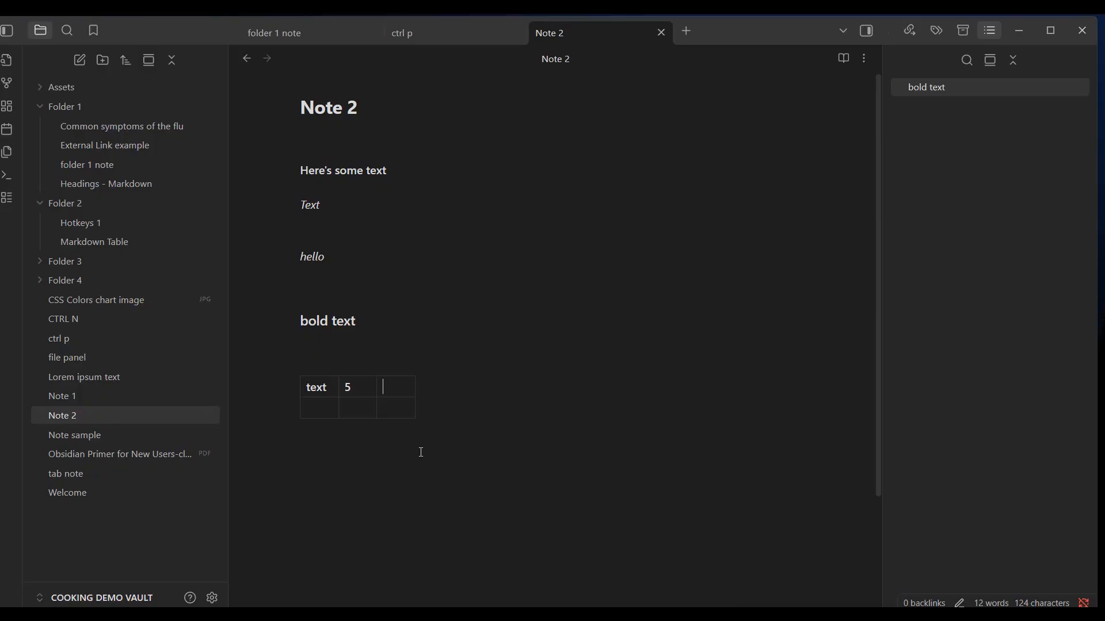
mouse_move(370, 426)
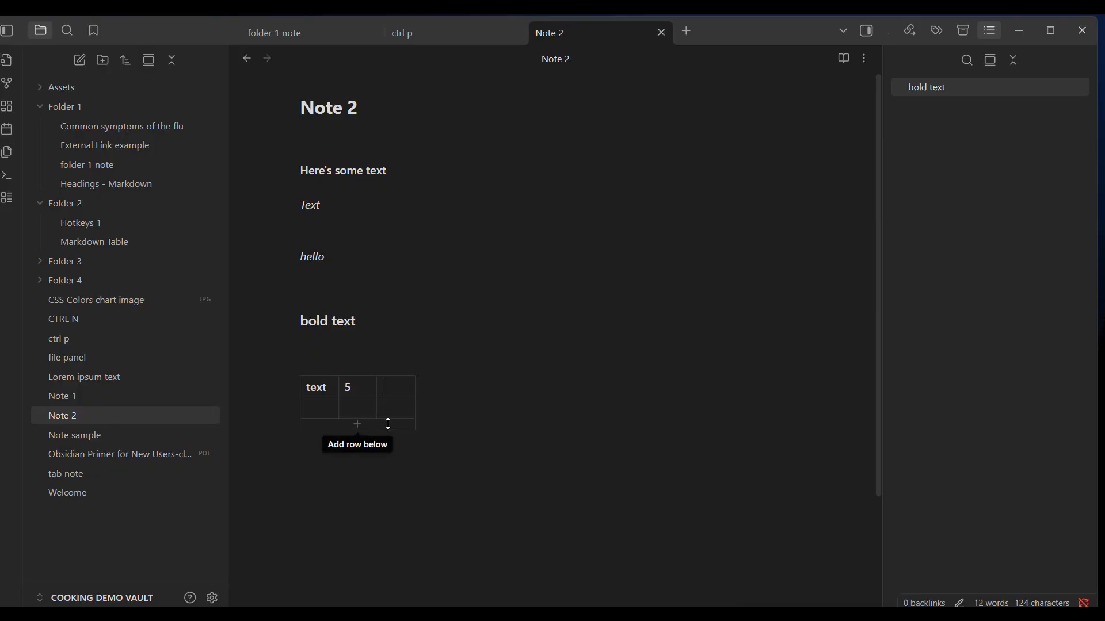
click(356, 424)
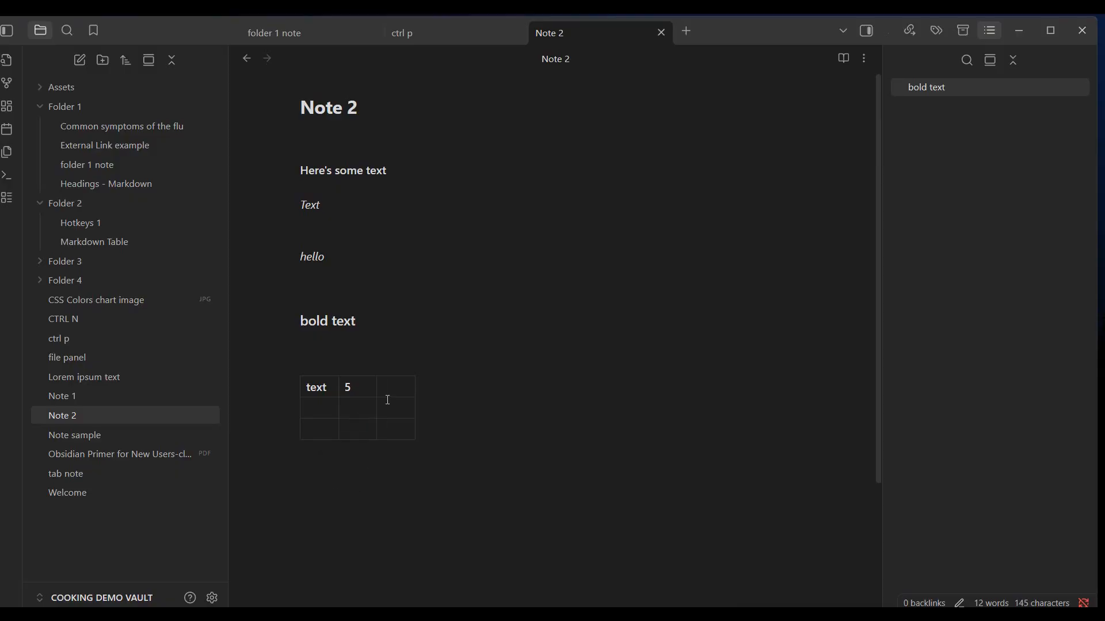
- Delete the table's empty third column and its empty last row
drag(388, 400, 400, 446)
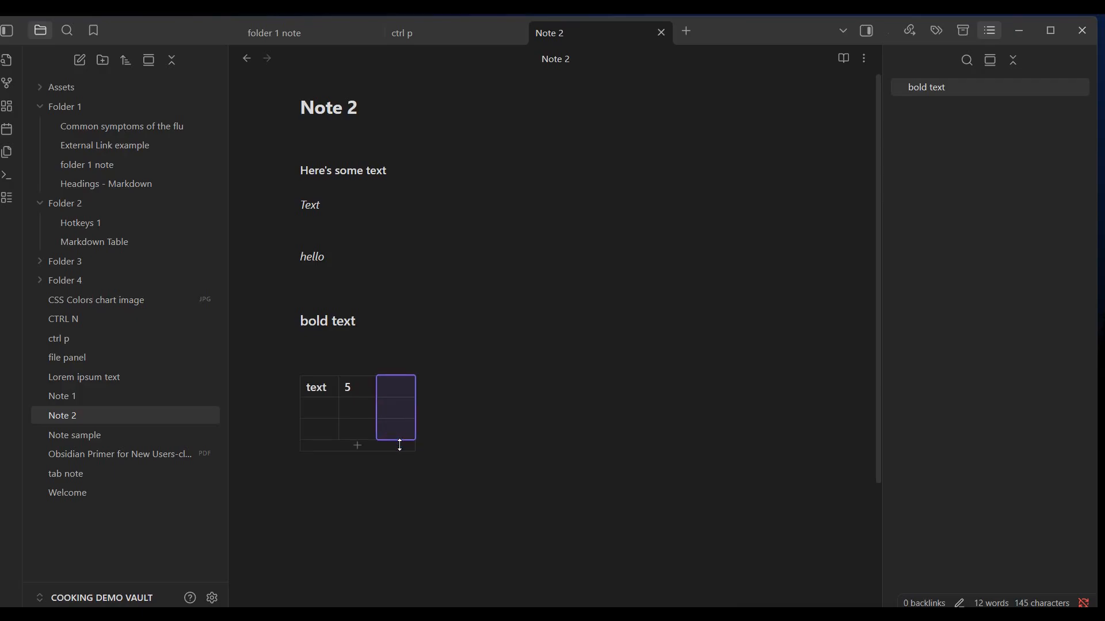
key(BackSpace)
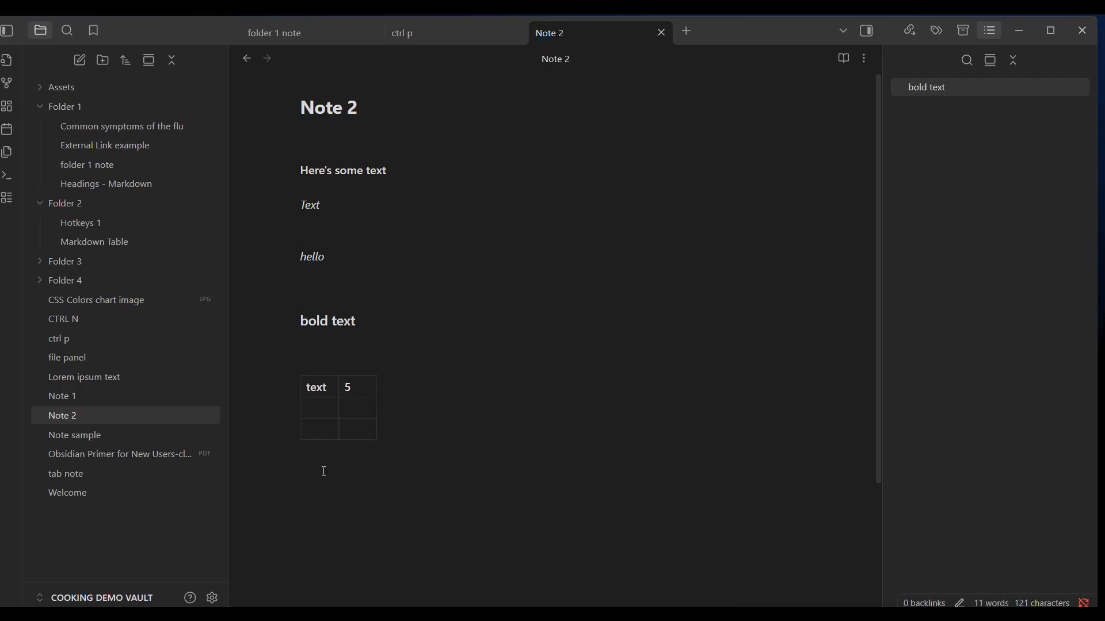
drag(305, 426, 377, 427)
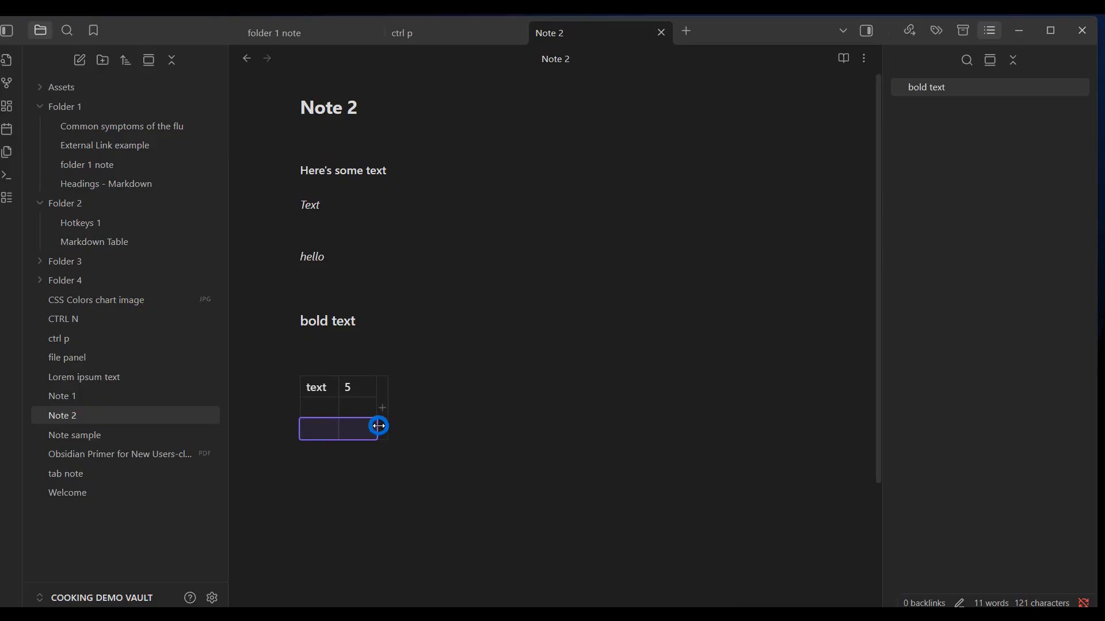
key(BackSpace)
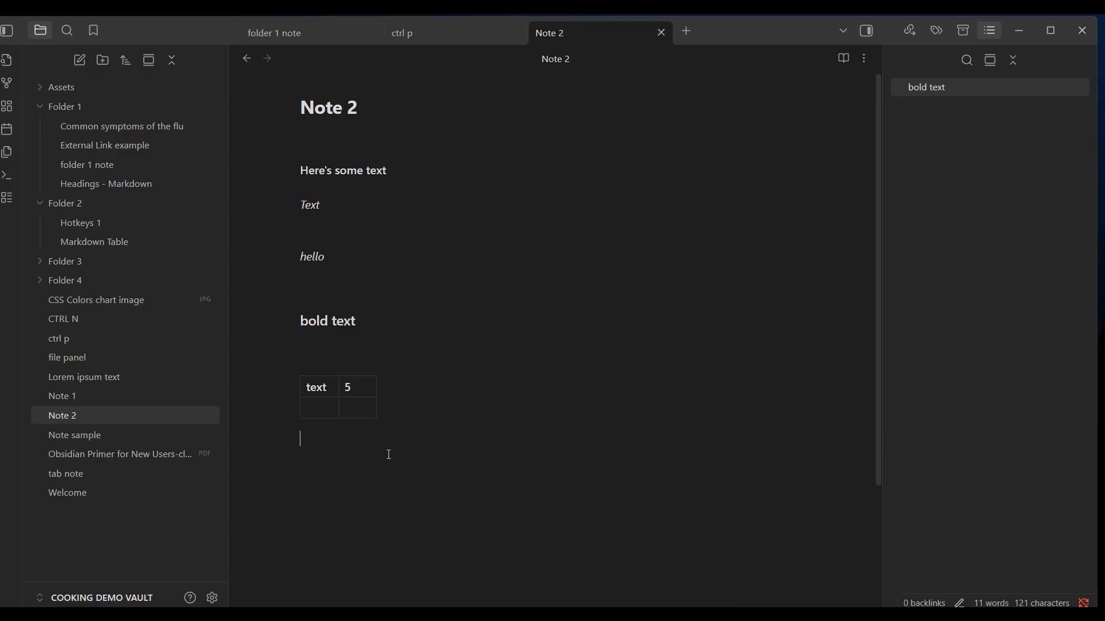
click(352, 406)
click(367, 379)
right_click(469, 200)
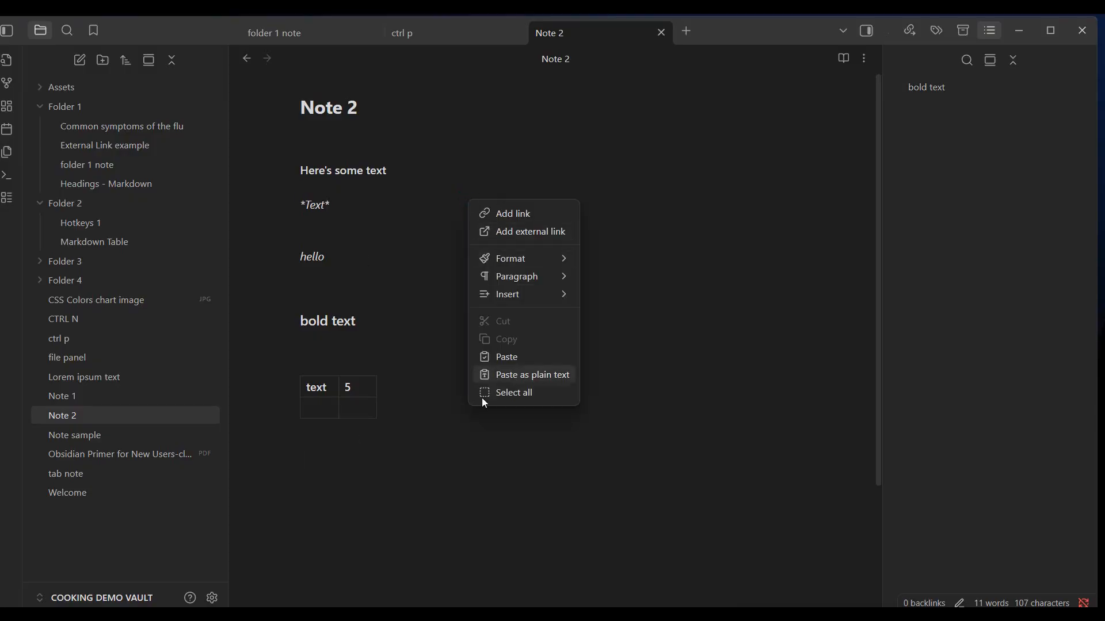
- Insert a horizontal rule below the italic "Text" line and add a second rule beneath it with the Markdown ---
mouse_move(521, 259)
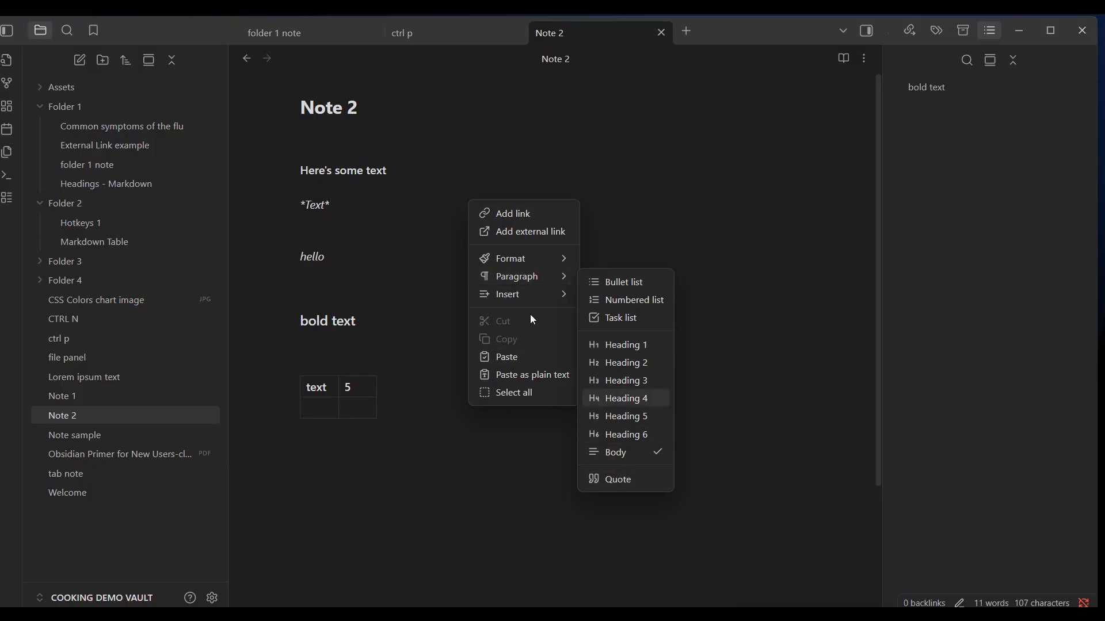
mouse_move(526, 297)
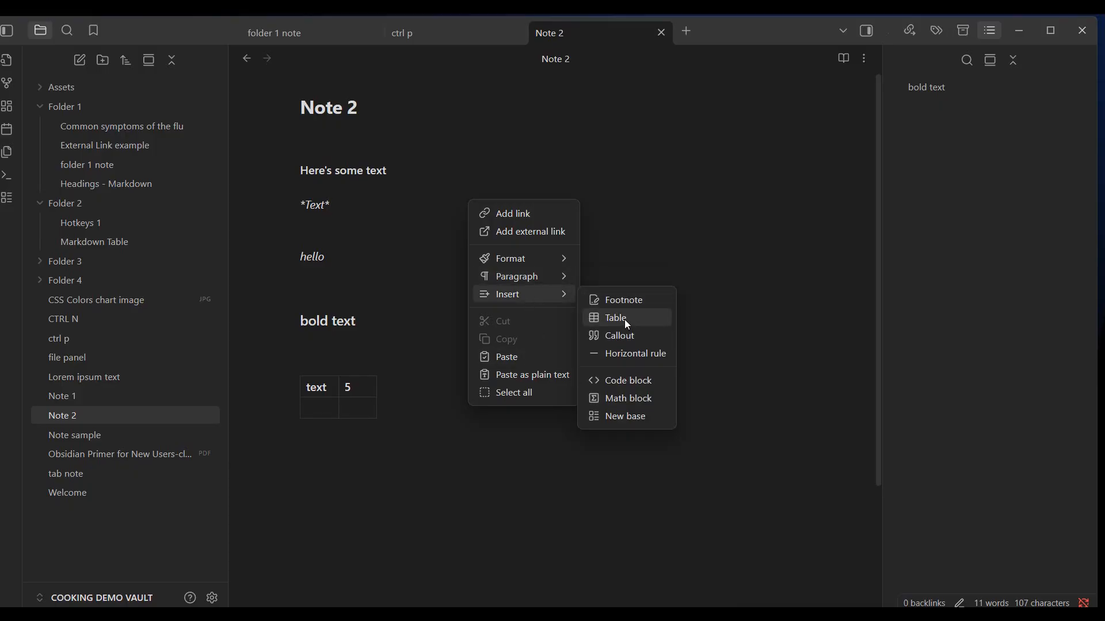
click(636, 359)
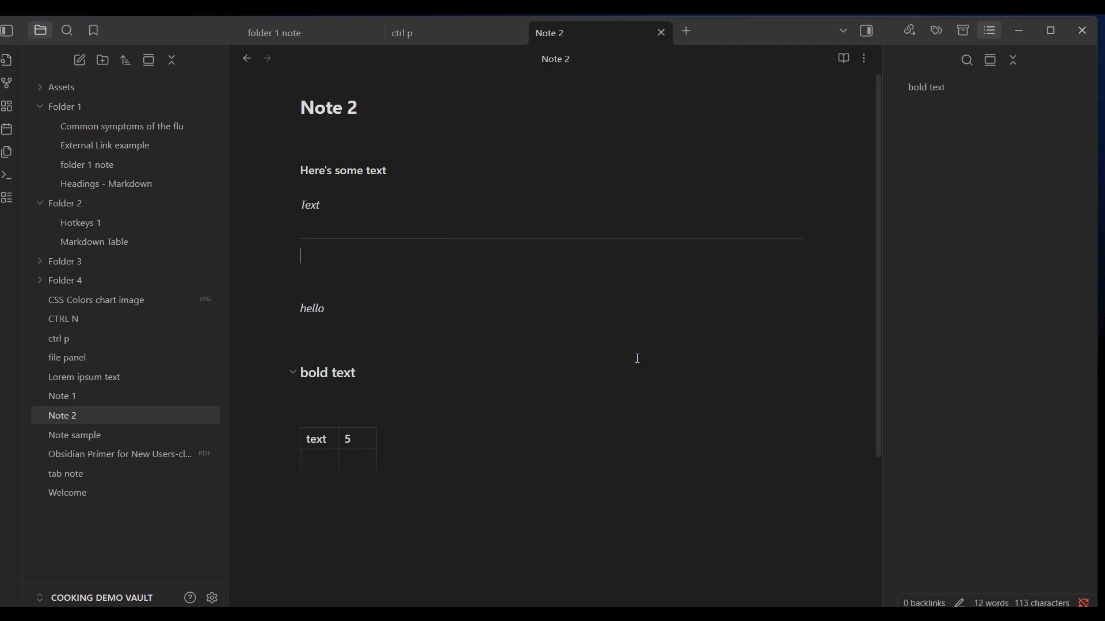
key(Return)
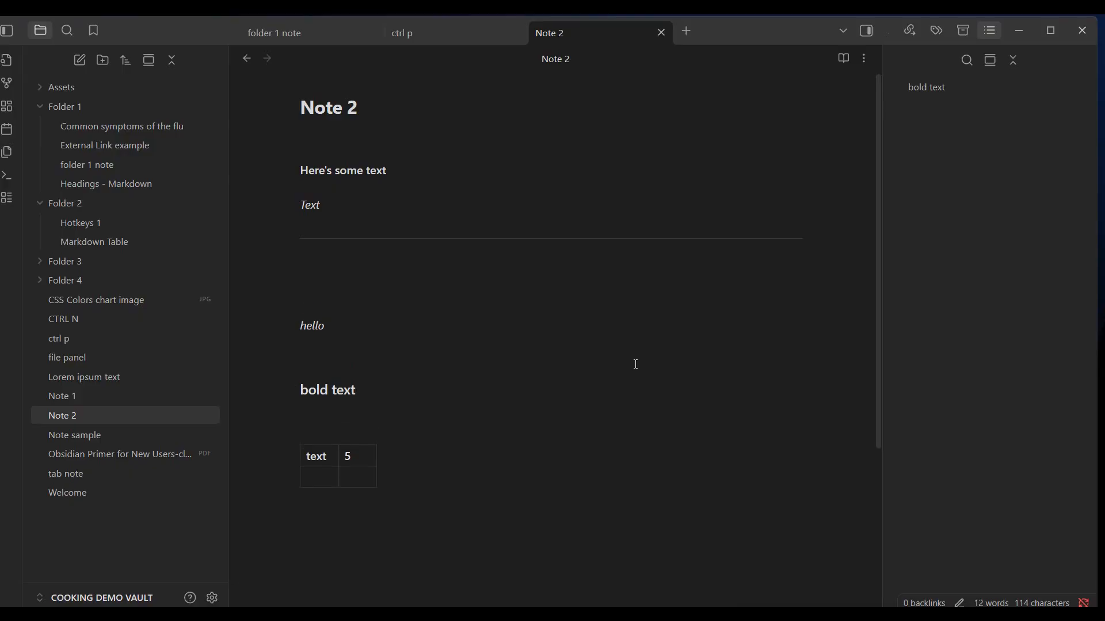
text(---)
key(Return)
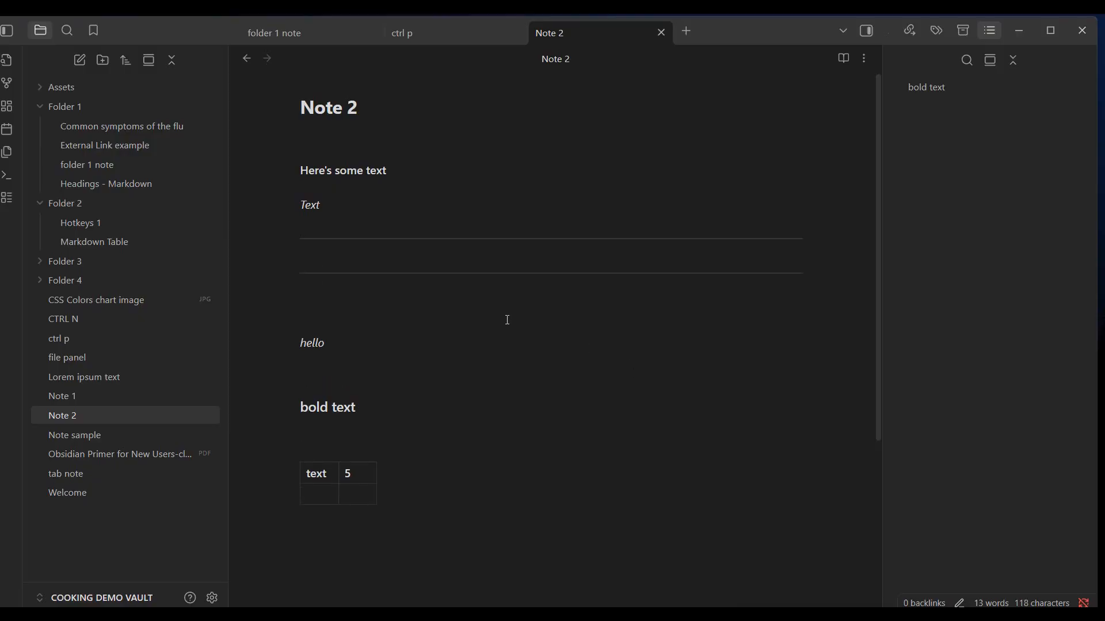
right_click(481, 315)
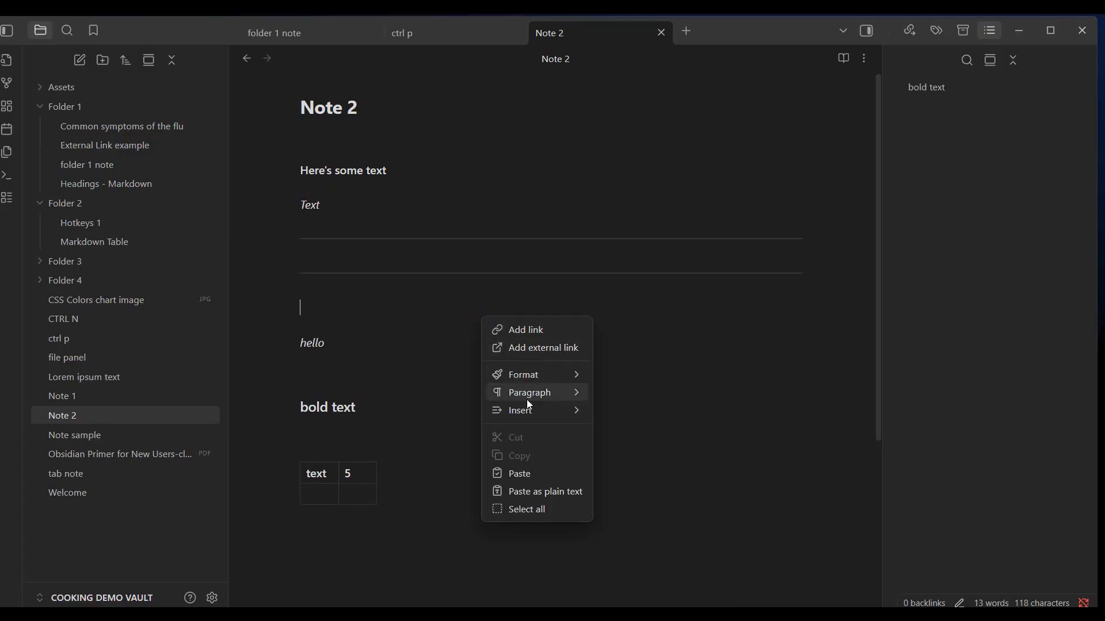
mouse_move(531, 408)
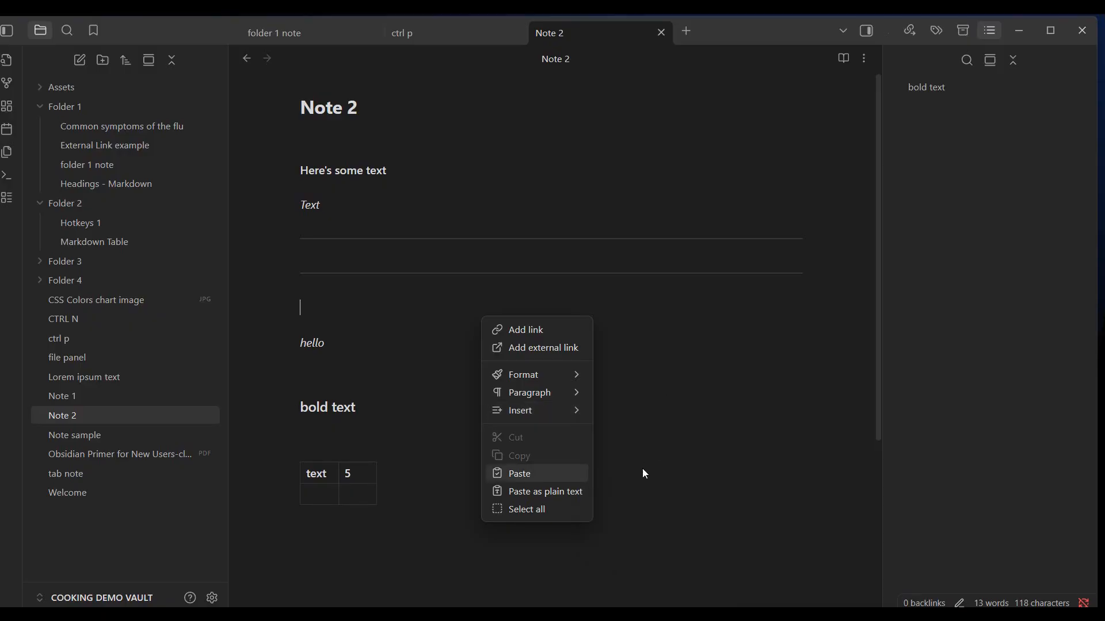
click(402, 381)
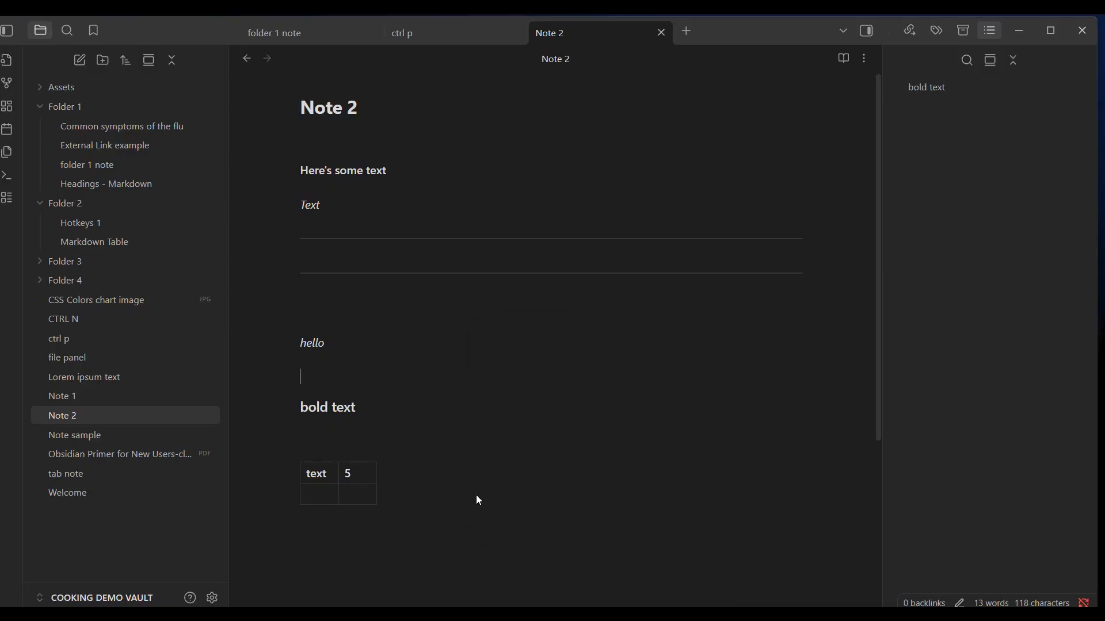